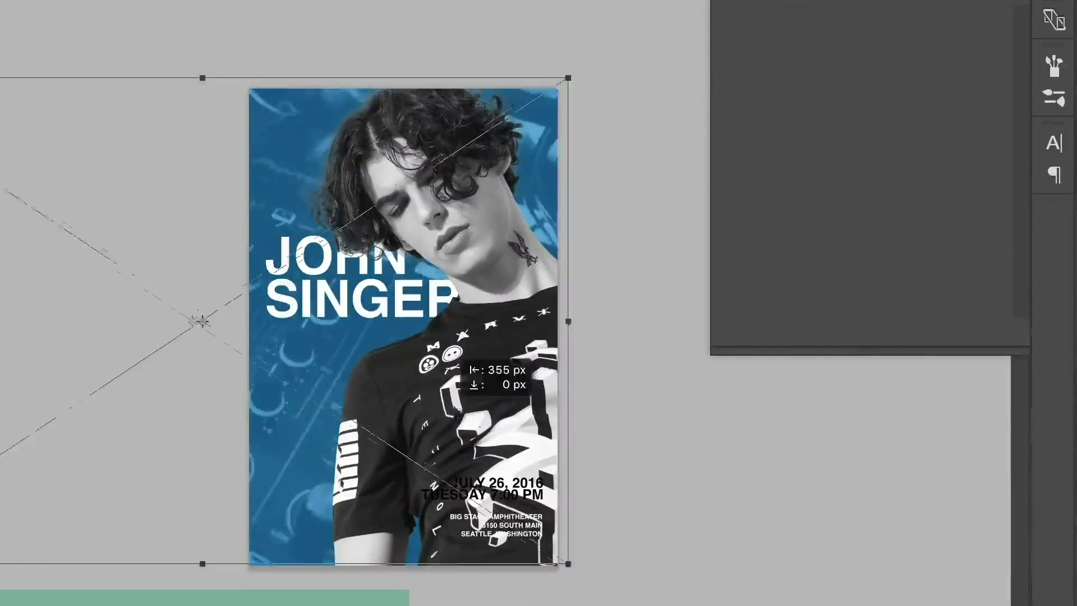
Arrange the Finder windows and scroll Applications down to select Sip.app
{"action": "left_click_drag", "start_coordinate": [443, 410], "coordinate": [844, 412]}
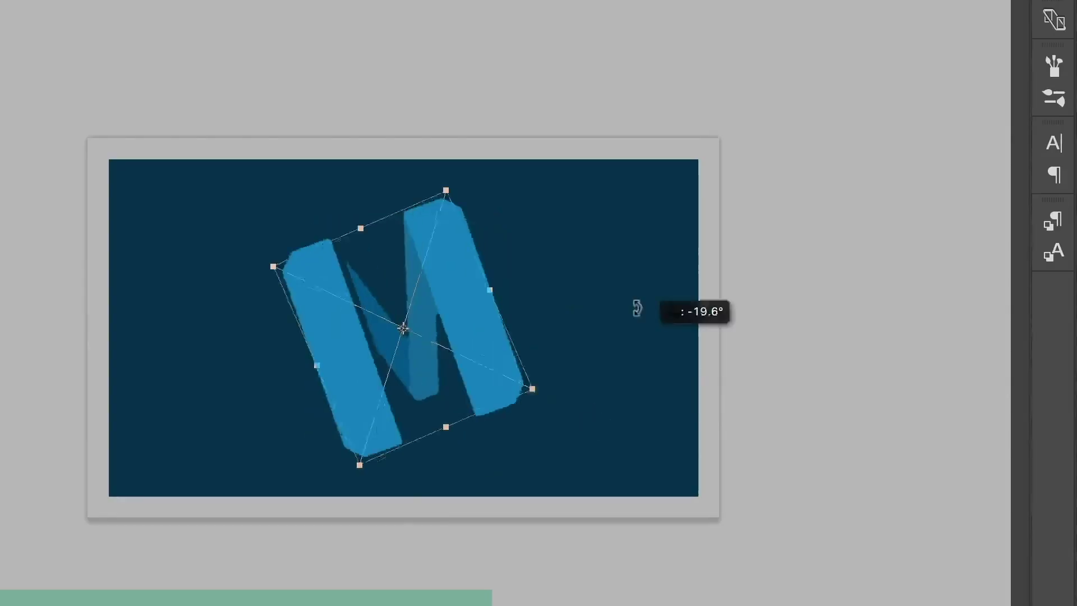
{"action": "left_click_drag", "start_coordinate": [637, 308], "coordinate": [721, 505]}
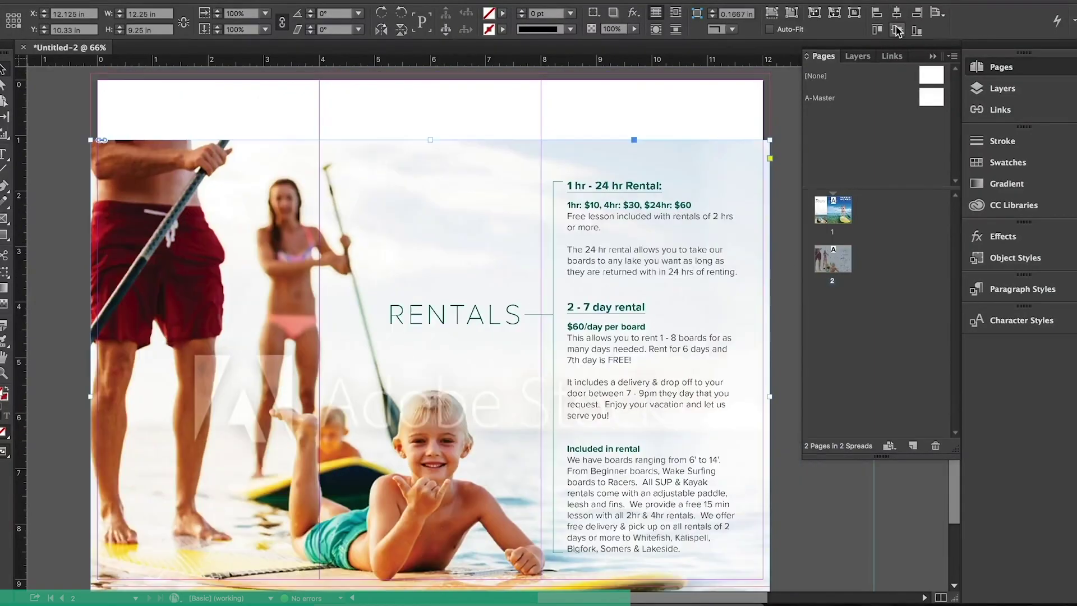
{"action": "left_click", "coordinate": [898, 13]}
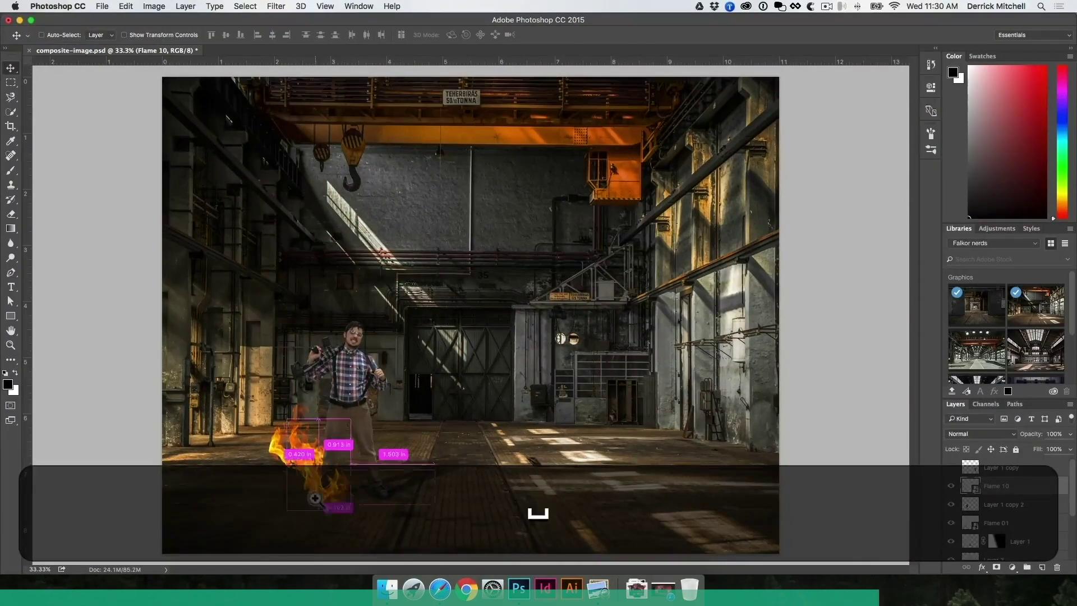
{"action": "left_click", "coordinate": [311, 443], "text": "super"}
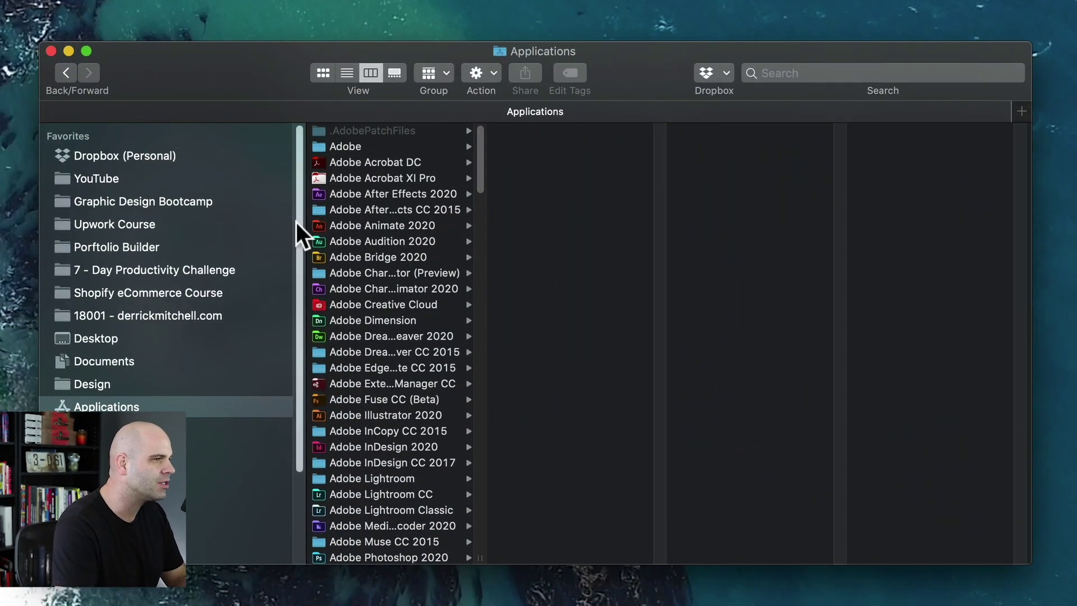
{"action": "scroll", "coordinate": [376, 313], "scroll_direction": "down", "scroll_amount": 15}
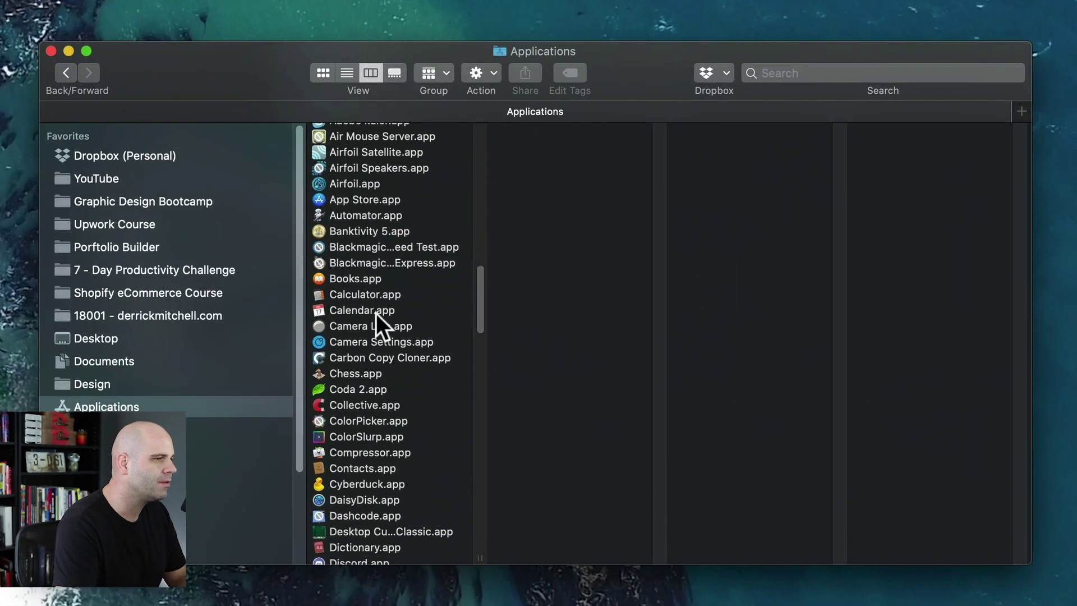
{"action": "scroll", "coordinate": [376, 313], "scroll_direction": "down", "scroll_amount": 20}
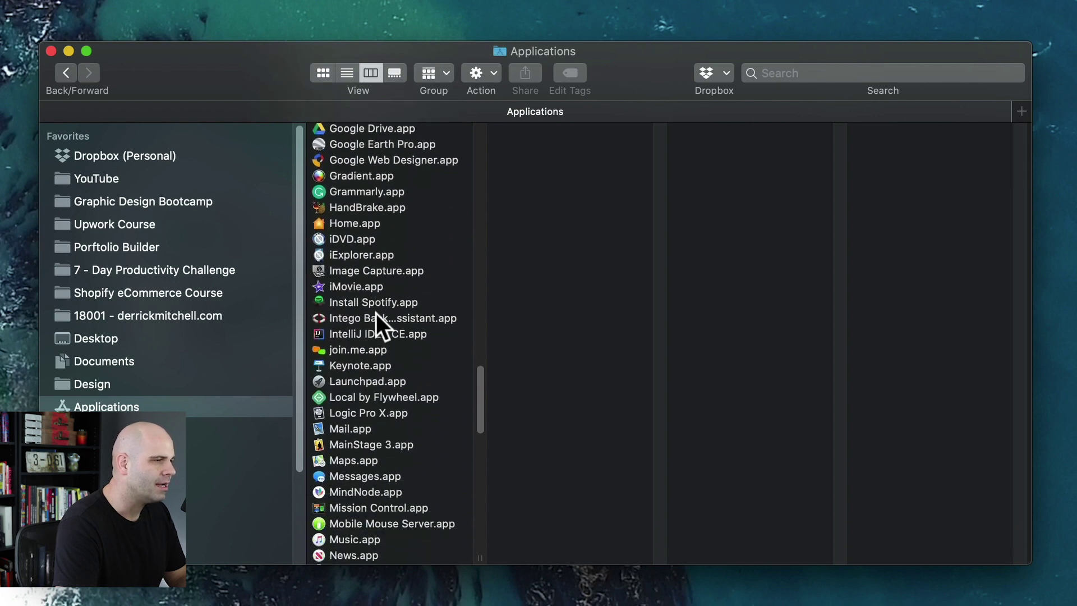
{"action": "scroll", "coordinate": [376, 313], "scroll_direction": "down", "scroll_amount": 15}
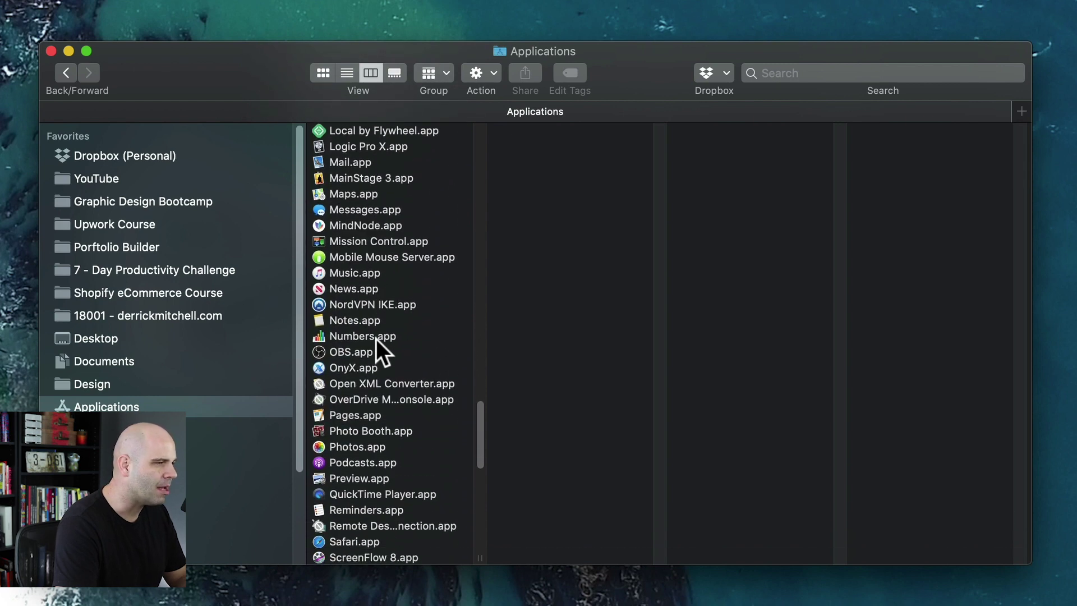
{"action": "scroll", "coordinate": [376, 420], "scroll_direction": "down", "scroll_amount": 5}
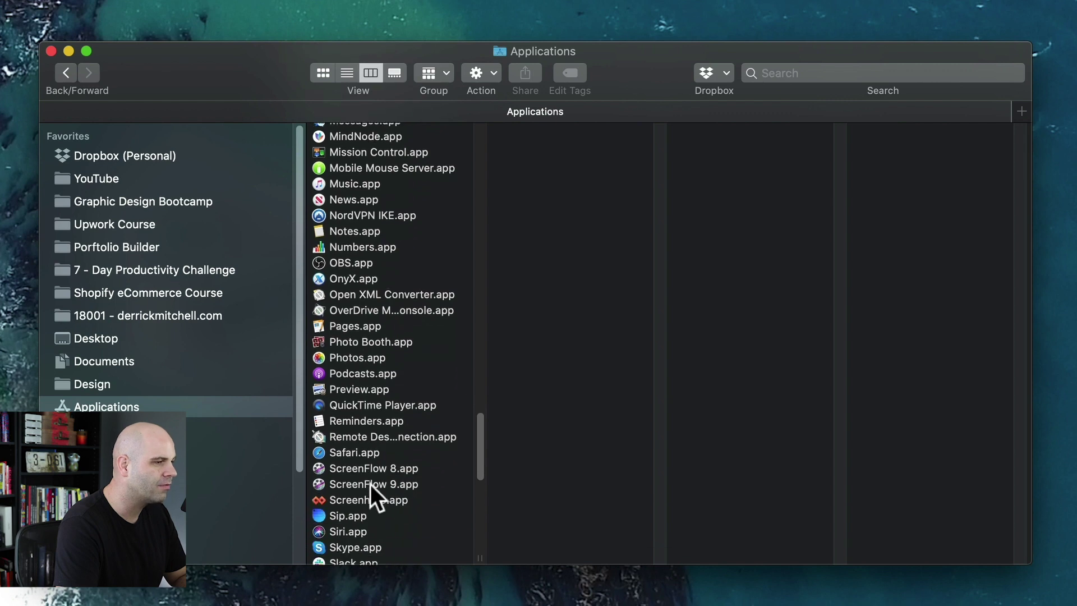
{"action": "left_click", "coordinate": [355, 512]}
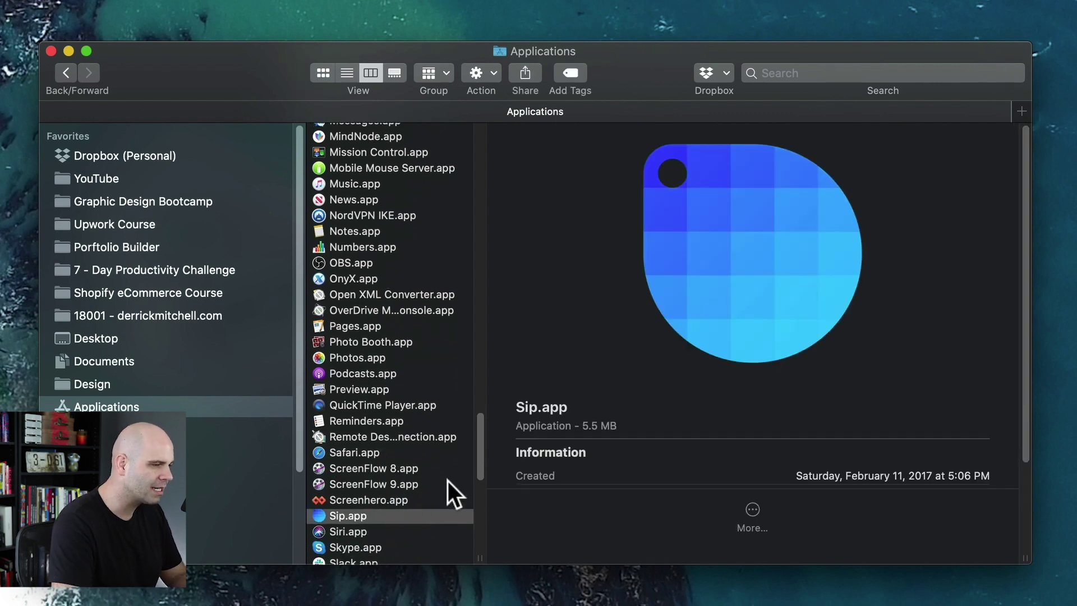
Open Sip.app's Get Info window, move it to the screen centre, and copy its icon
{"action": "key", "text": "super"}
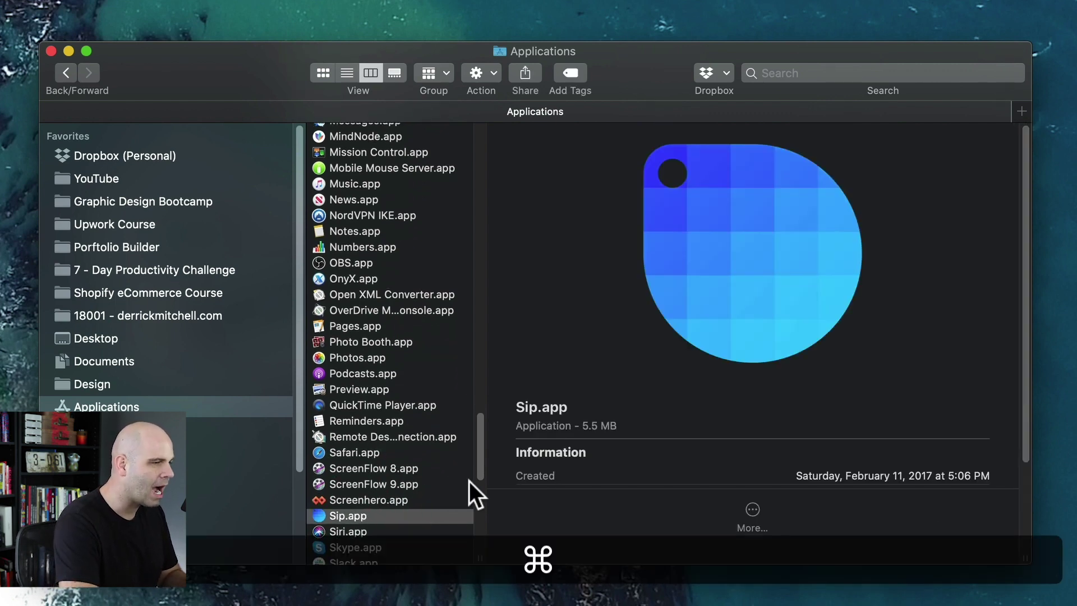
{"action": "right_click", "coordinate": [440, 511]}
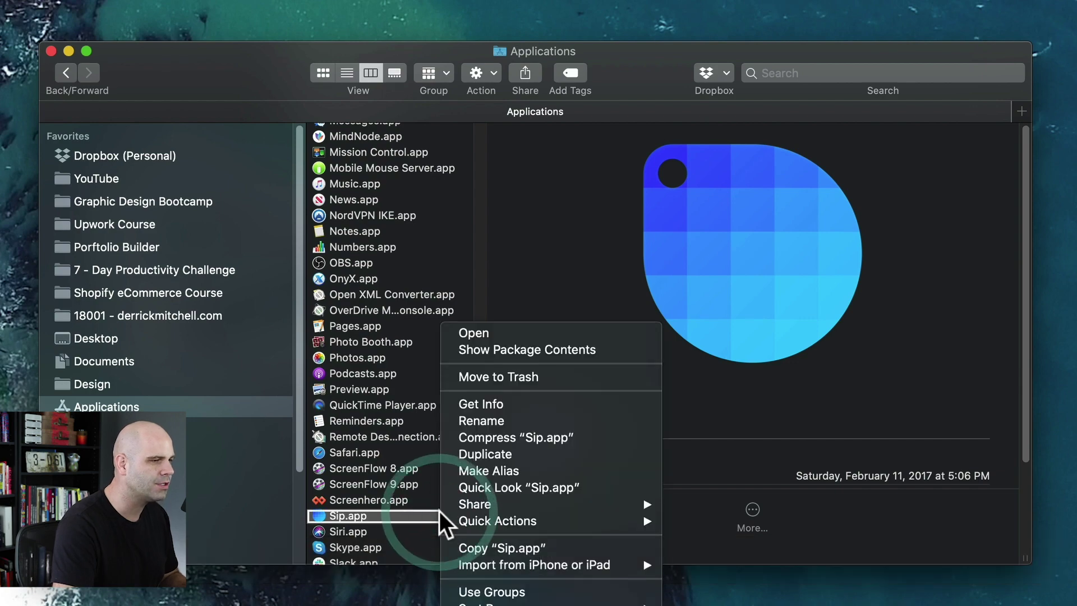
{"action": "left_click", "coordinate": [483, 403]}
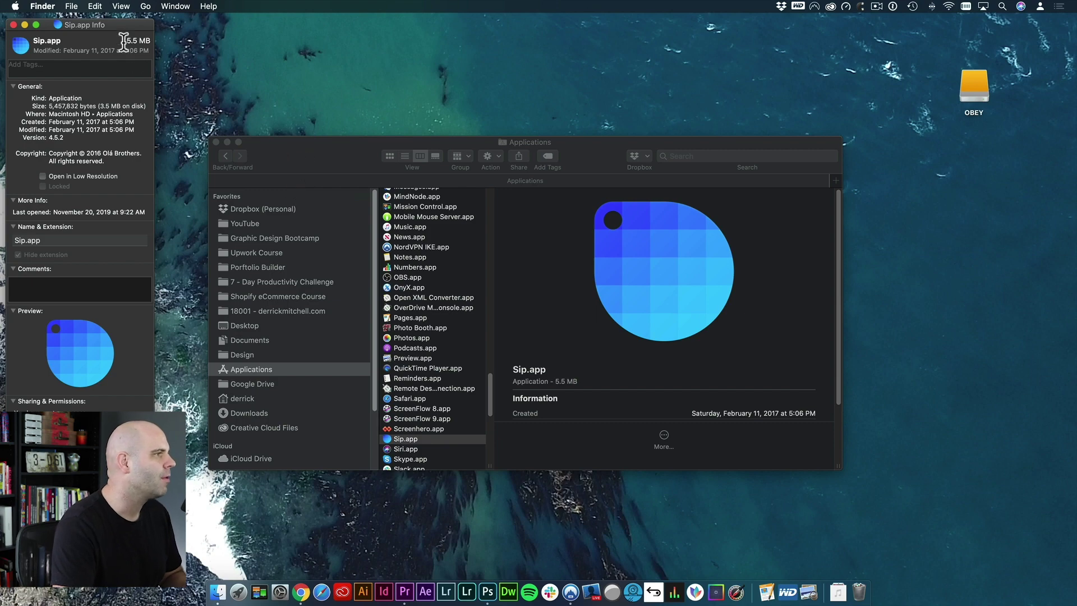
{"action": "left_click_drag", "start_coordinate": [133, 26], "coordinate": [515, 43]}
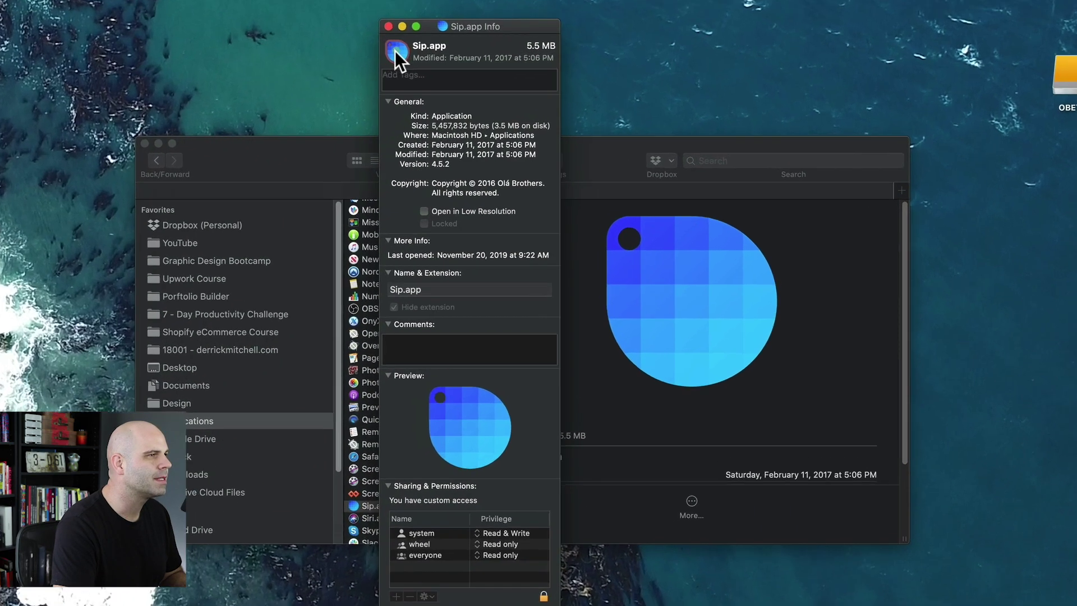
{"action": "left_click", "coordinate": [395, 51]}
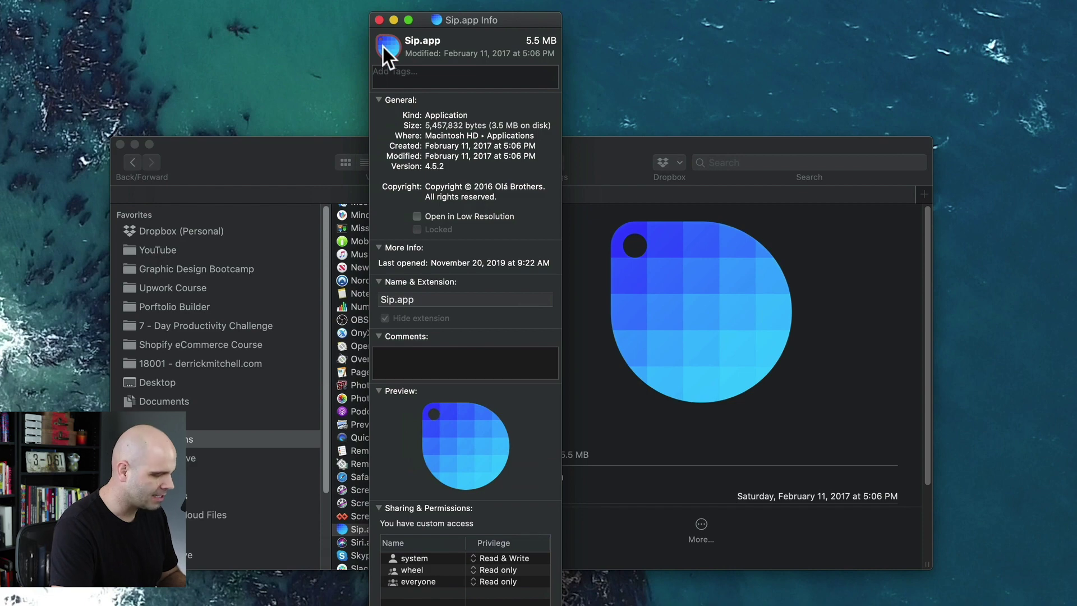
{"action": "key", "text": "super+c"}
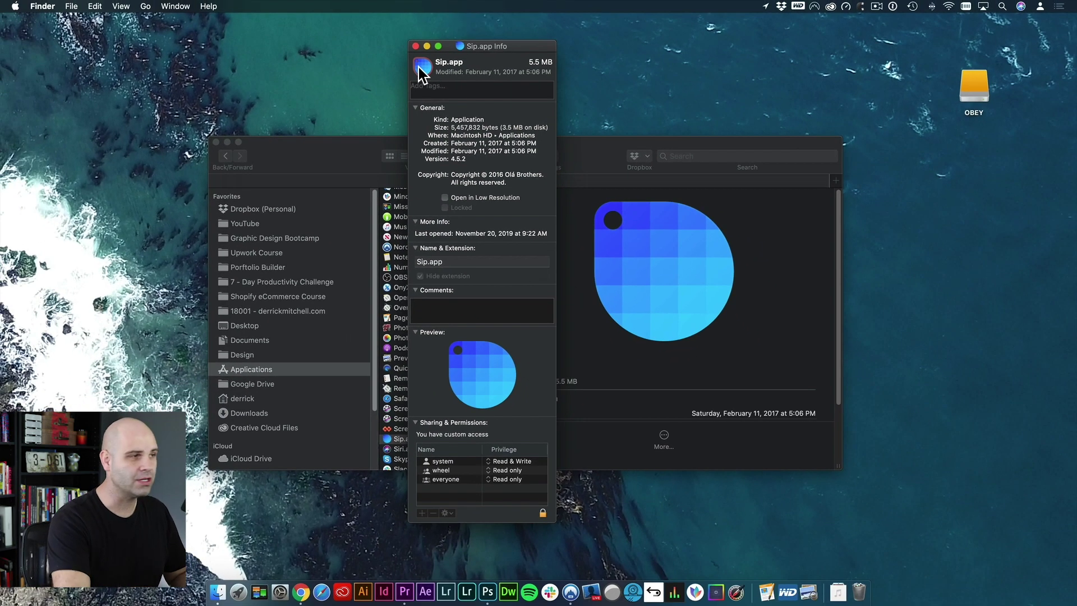
Paste the Sip icon into a new 1024×1024 clipboard-preset document and hide the white Background layer
{"action": "left_click", "coordinate": [491, 588]}
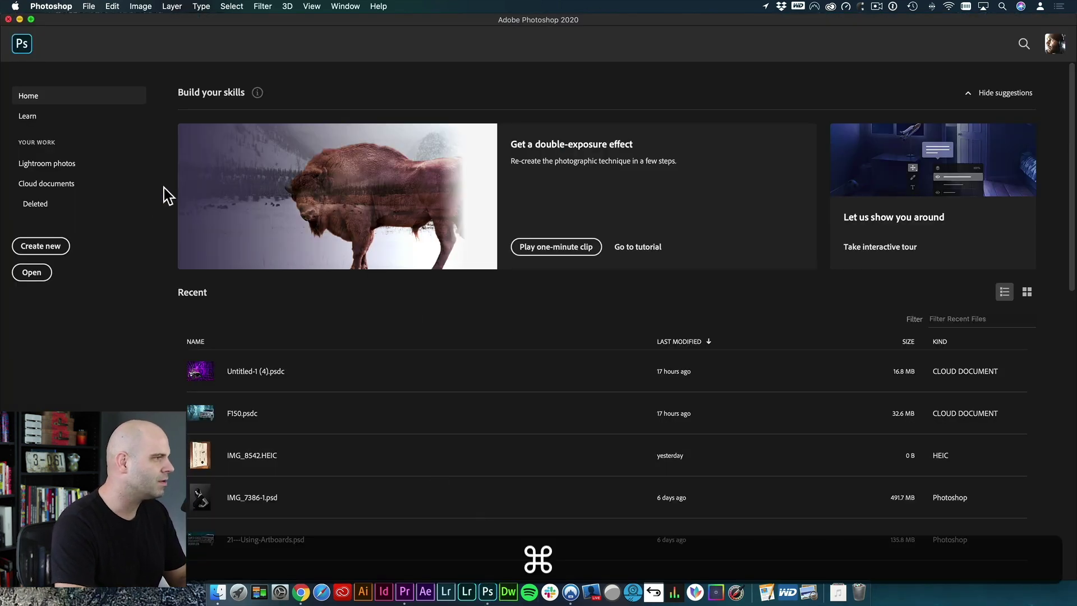
{"action": "left_click", "coordinate": [52, 247]}
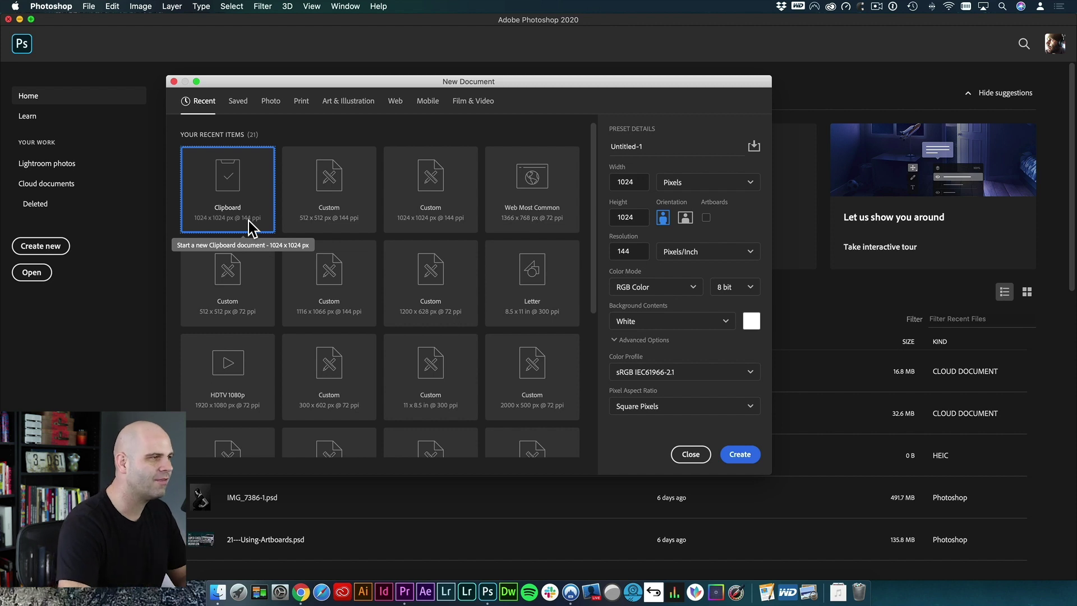
{"action": "left_click", "coordinate": [747, 454]}
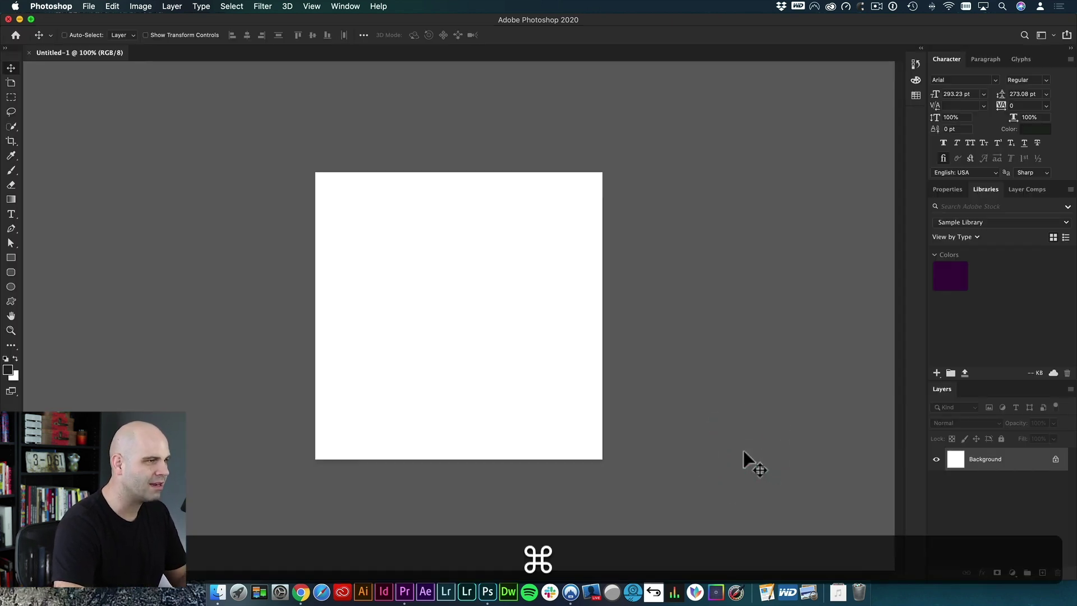
{"action": "key", "text": "super+v"}
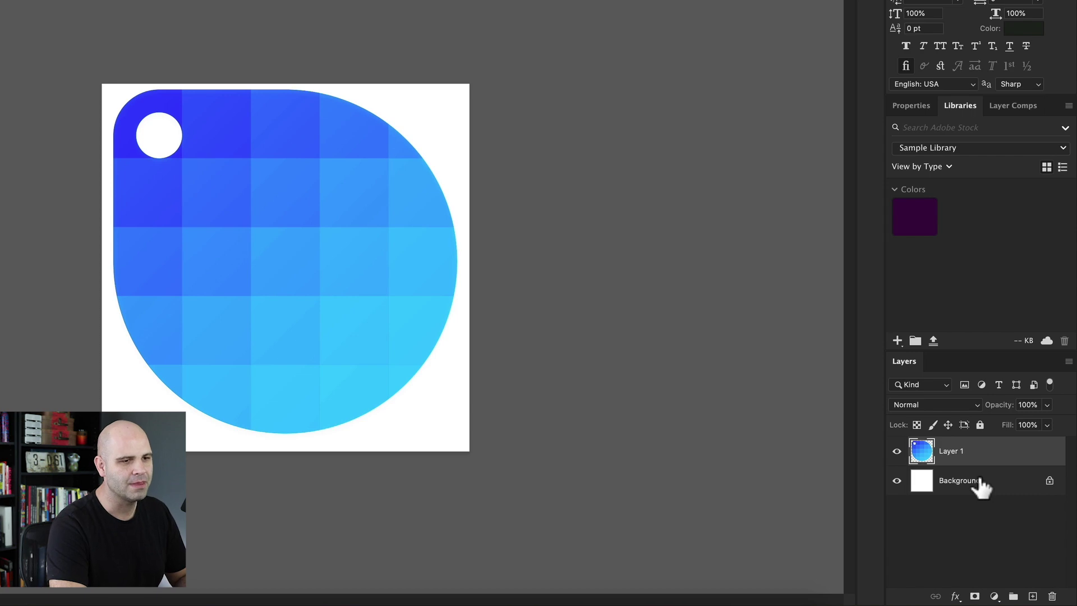
{"action": "left_click", "coordinate": [897, 481]}
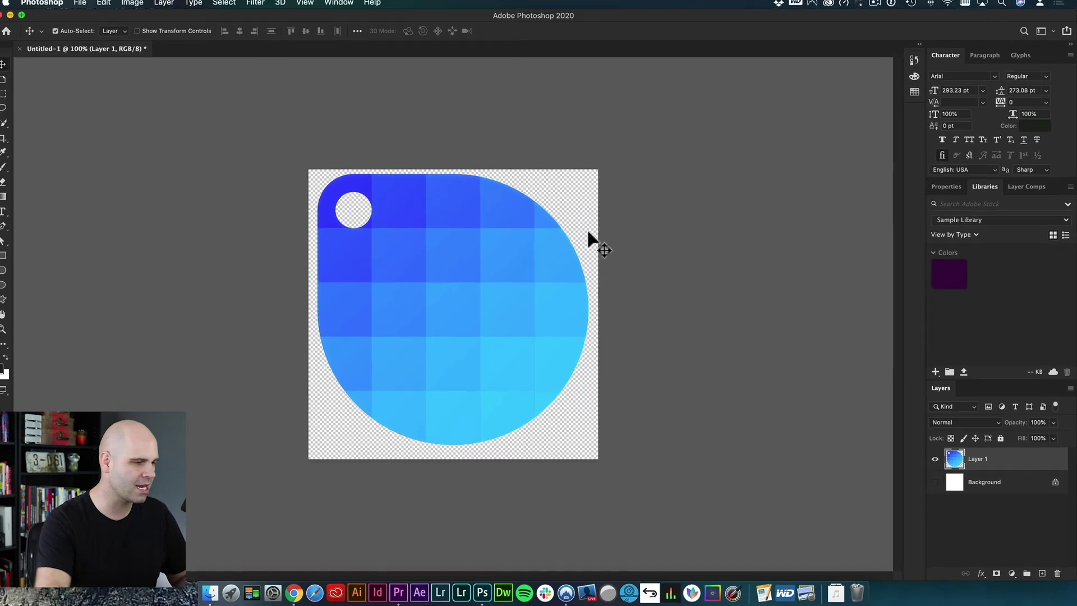
{"action": "left_click", "coordinate": [208, 593]}
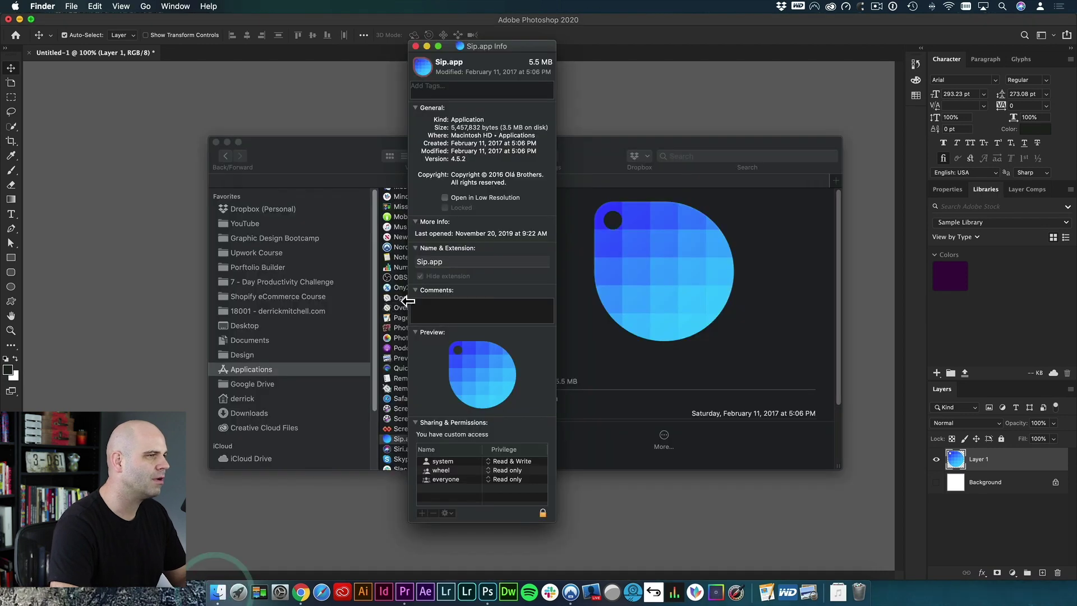
Close the Sip info window and open the Adobe Photoshop 2020 folder in Applications
{"action": "left_click", "coordinate": [415, 47]}
{"action": "scroll", "coordinate": [453, 302], "scroll_direction": "up", "scroll_amount": 15}
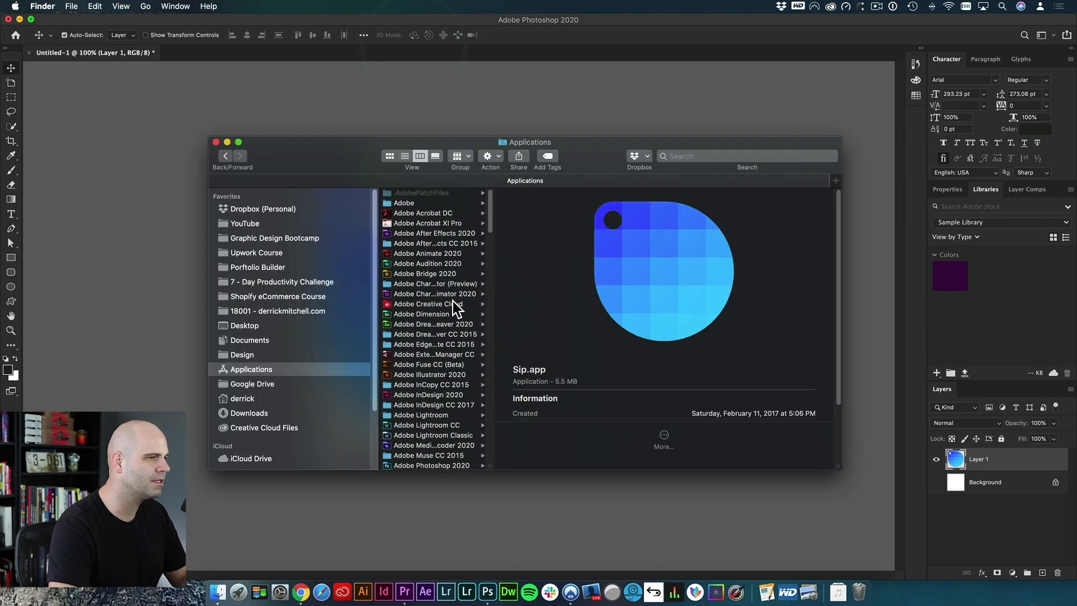
{"action": "scroll", "coordinate": [443, 299], "scroll_direction": "down", "scroll_amount": 3}
{"action": "scroll", "coordinate": [440, 298], "scroll_direction": "down", "scroll_amount": 4}
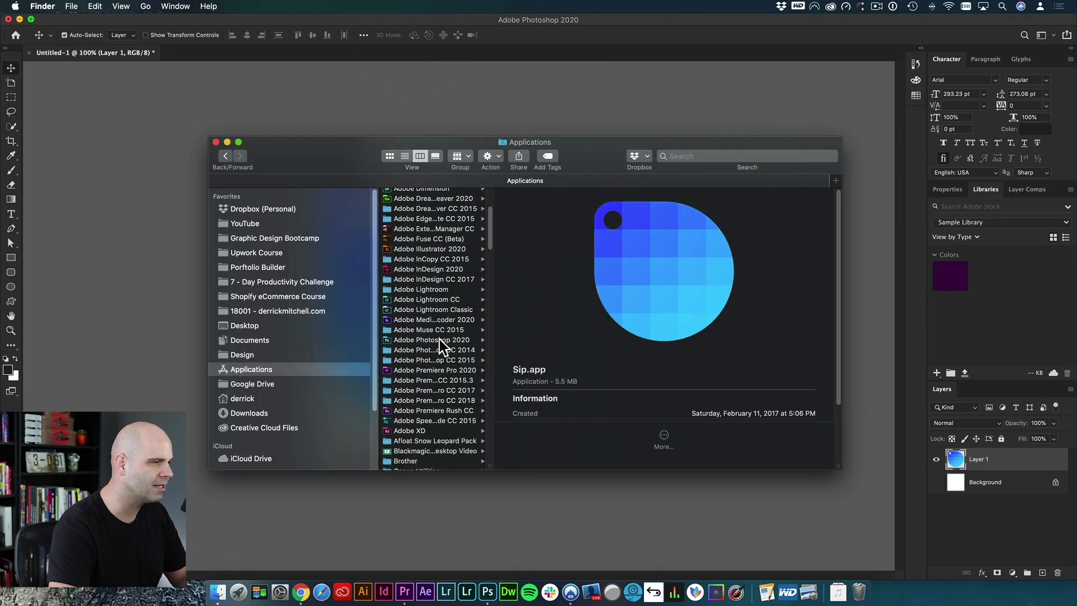
{"action": "scroll", "coordinate": [440, 342], "scroll_direction": "down", "scroll_amount": 1}
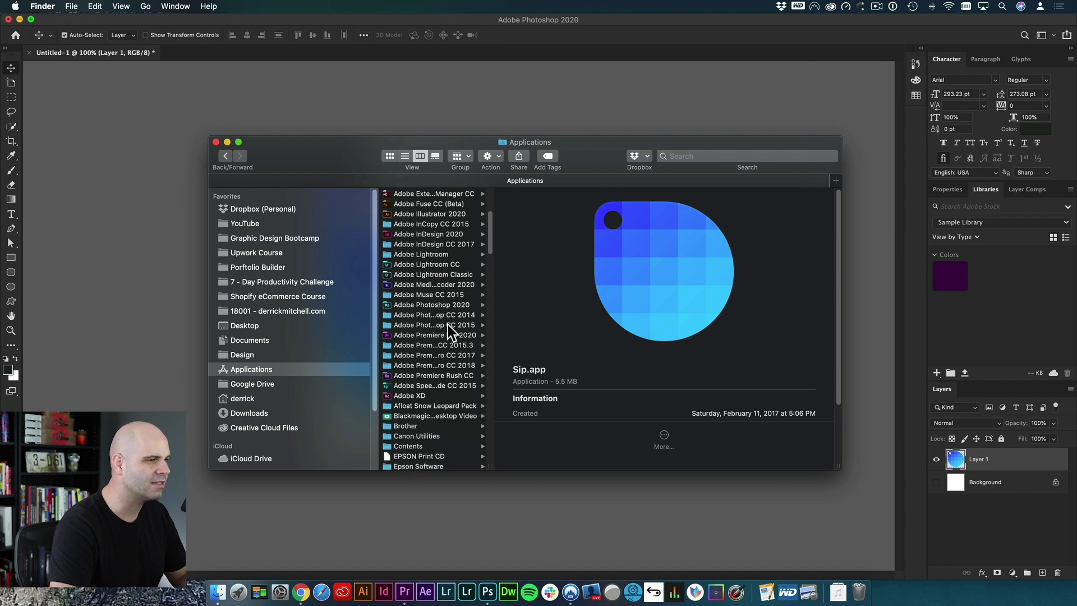
{"action": "left_click", "coordinate": [447, 306]}
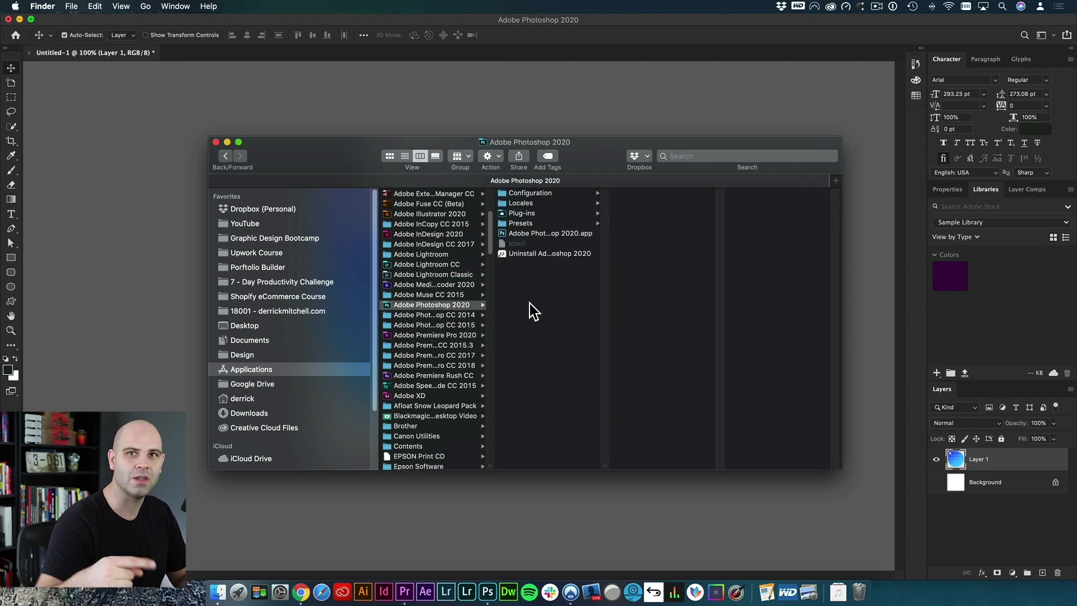
Open Get Info for Adobe Photoshop 2020.app with Cmd+I and copy its Ps icon
{"action": "left_click", "coordinate": [526, 233]}
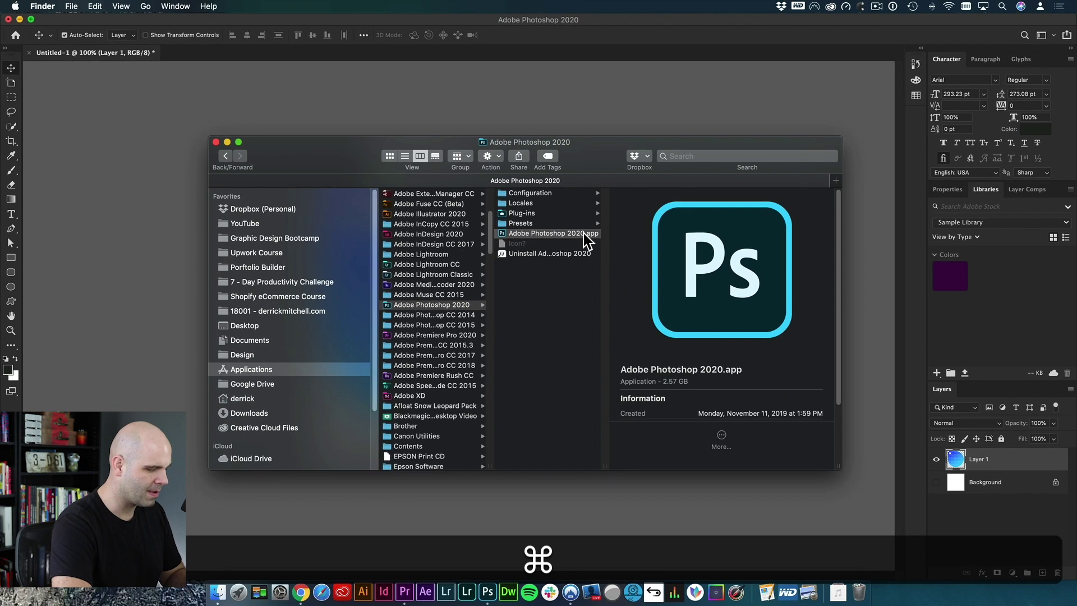
{"action": "key", "text": "super+i"}
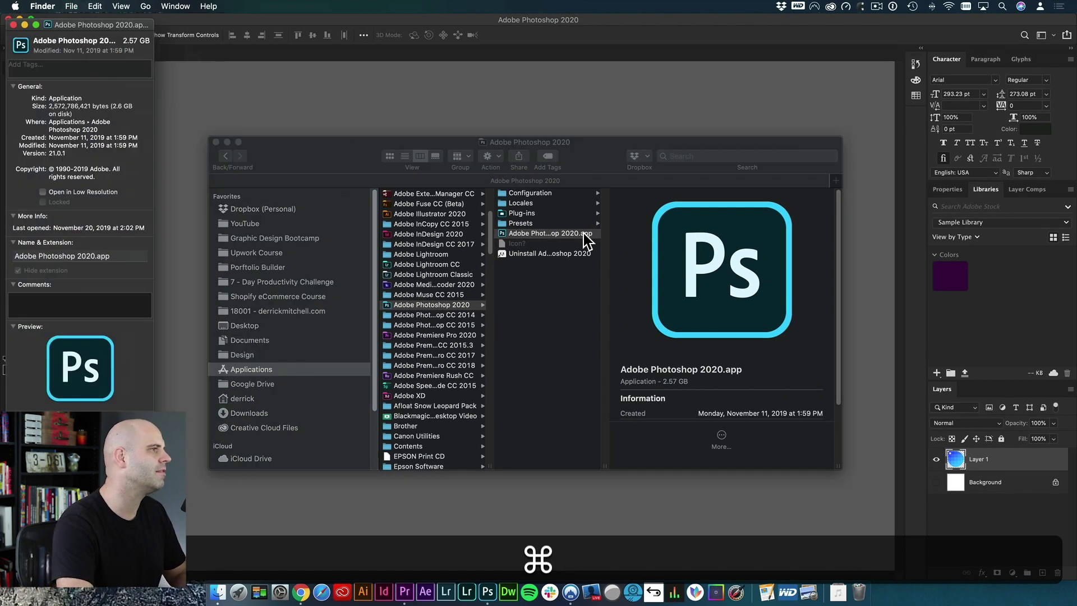
{"action": "left_click", "coordinate": [20, 43]}
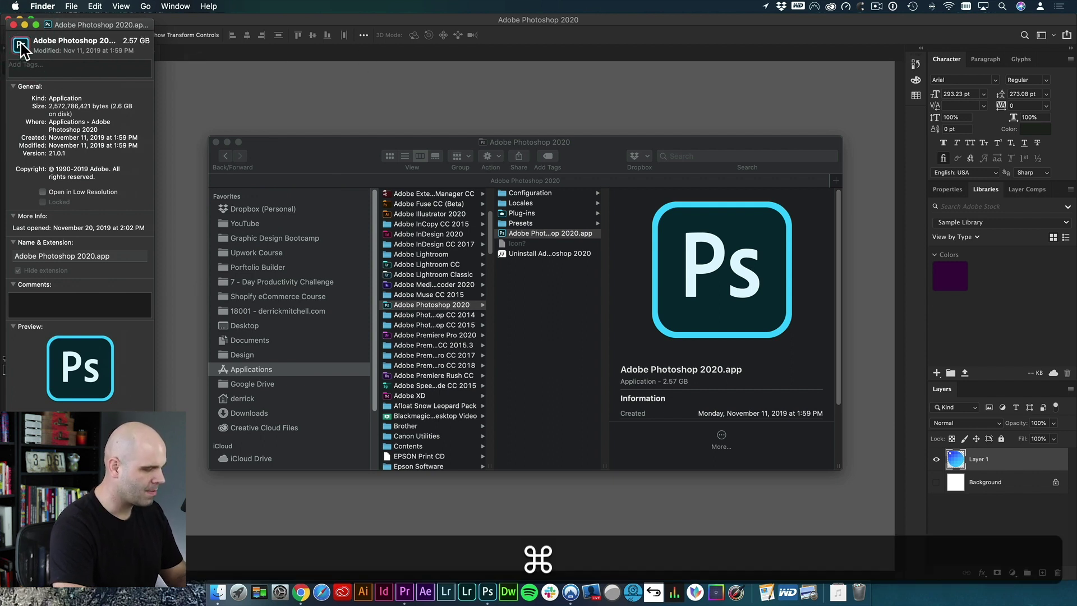
{"action": "key", "text": "super+c"}
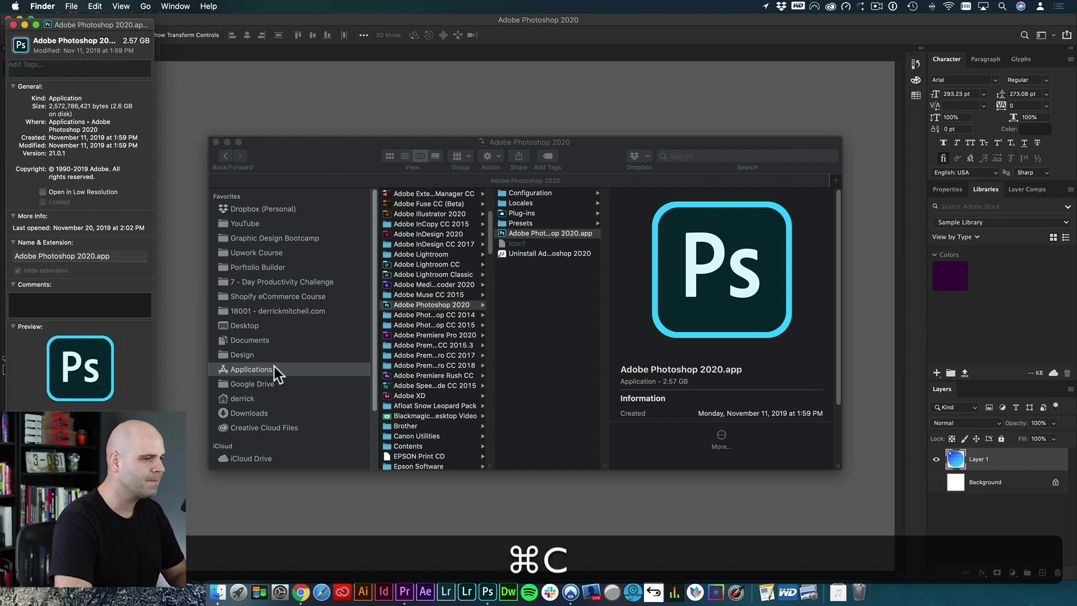
{"action": "left_click", "coordinate": [487, 592]}
Paste the Ps icon into a new 1024×1024 document, hide the Background, and inspect its edges
{"action": "key", "text": "super+n"}
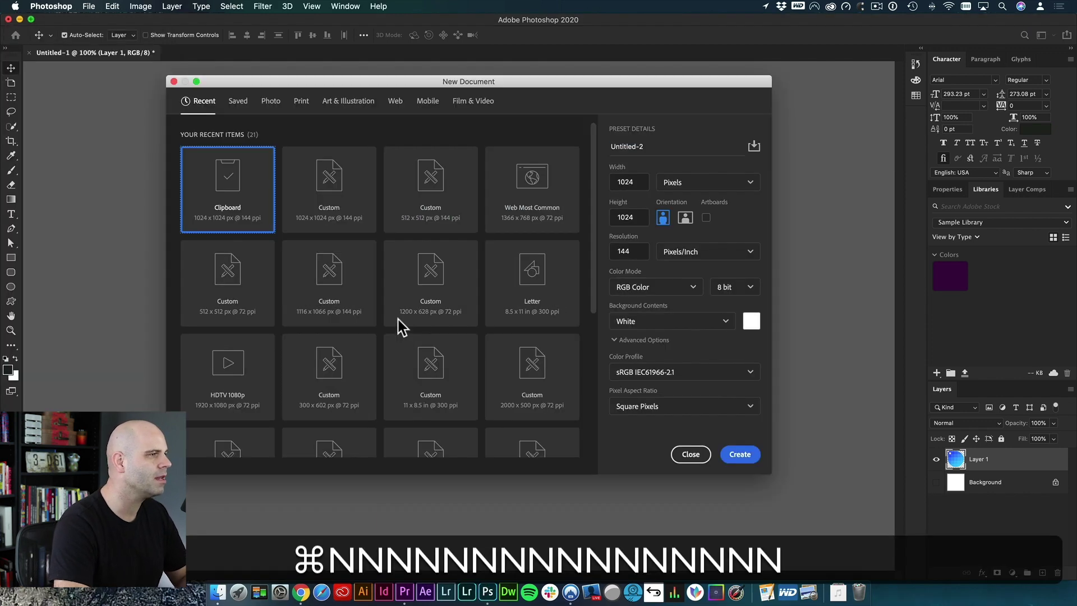
{"action": "left_click", "coordinate": [739, 455]}
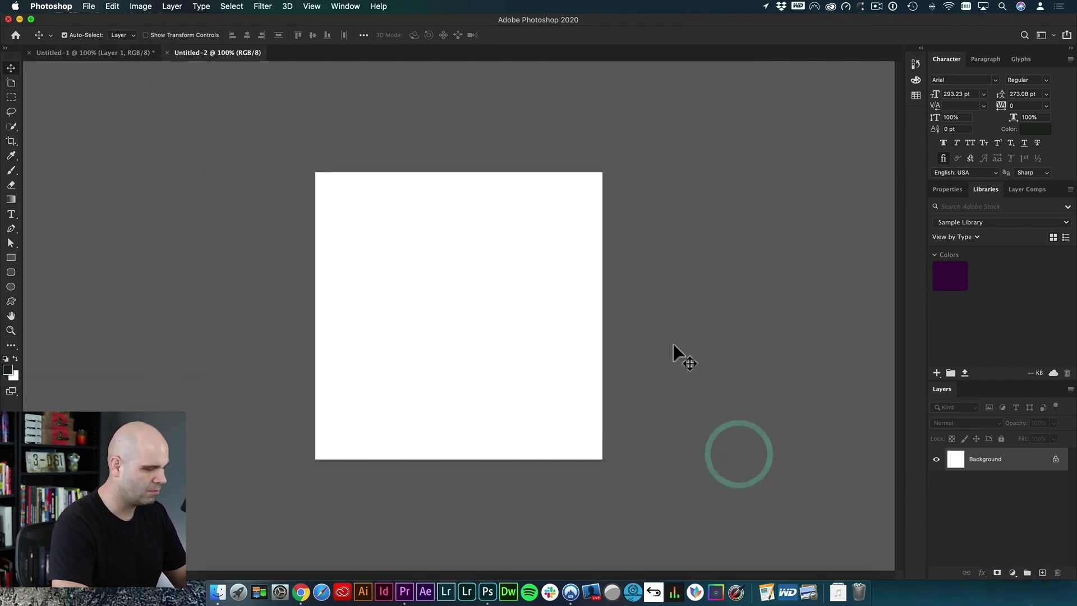
{"action": "key", "text": "super+v"}
{"action": "left_click", "coordinate": [936, 482]}
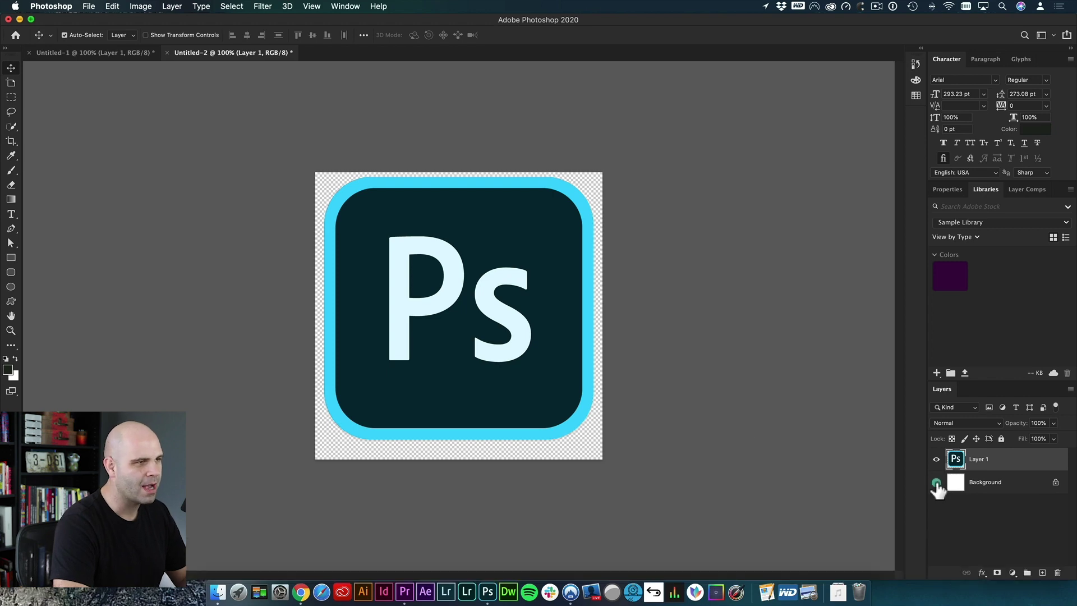
{"action": "key", "text": "super+equal"}
{"action": "left_click", "coordinate": [571, 436], "text": "super"}
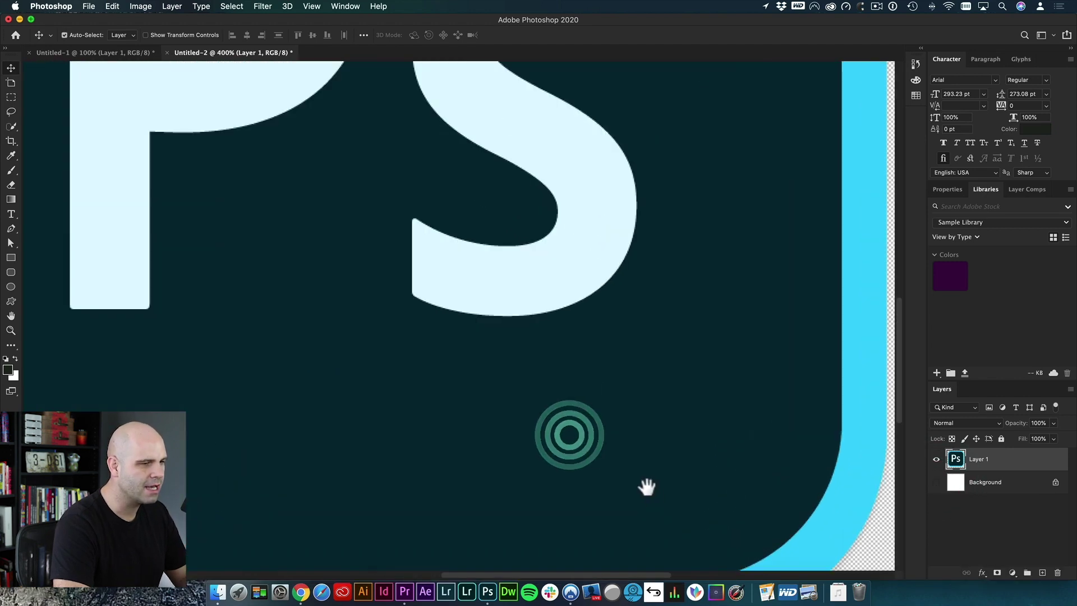
{"action": "left_click_drag", "start_coordinate": [644, 488], "coordinate": [419, 194]}
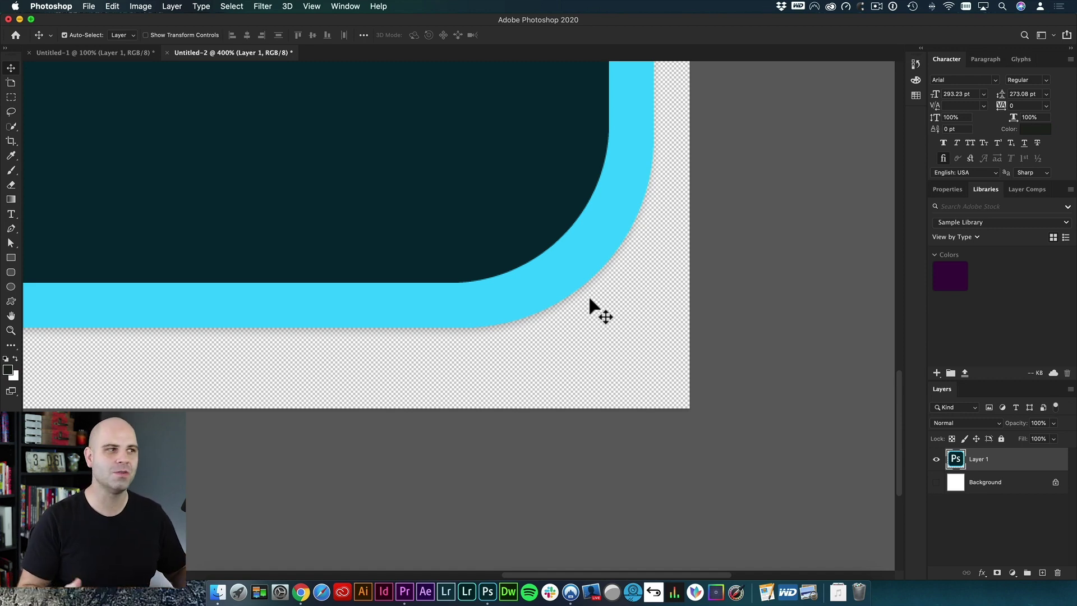
{"action": "left_click", "coordinate": [524, 267], "text": "alt"}
{"action": "left_click", "coordinate": [513, 255], "text": "alt"}
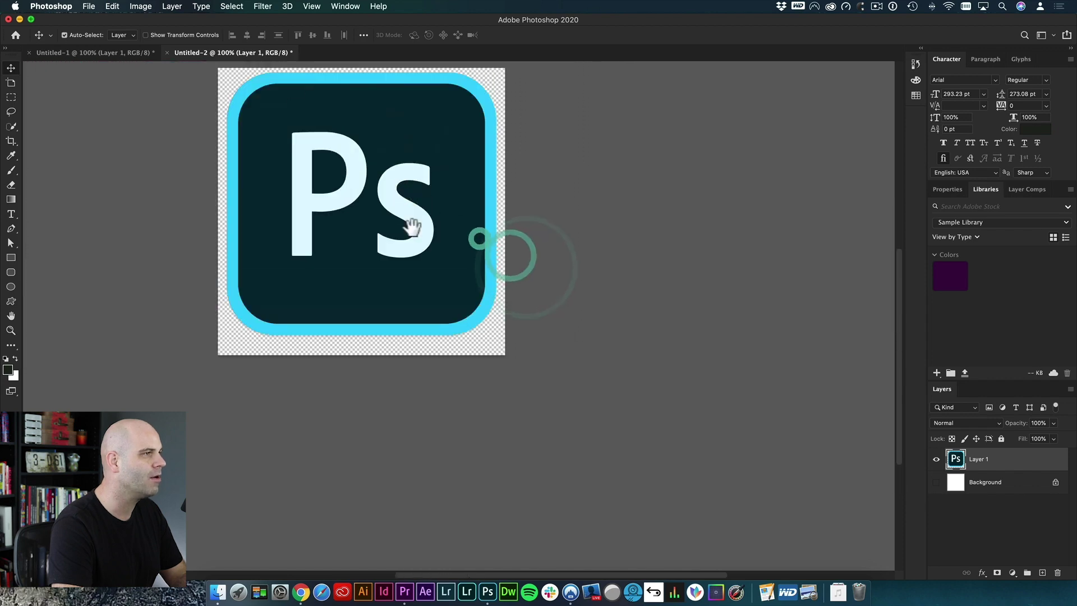
{"action": "left_click_drag", "start_coordinate": [412, 226], "coordinate": [497, 354]}
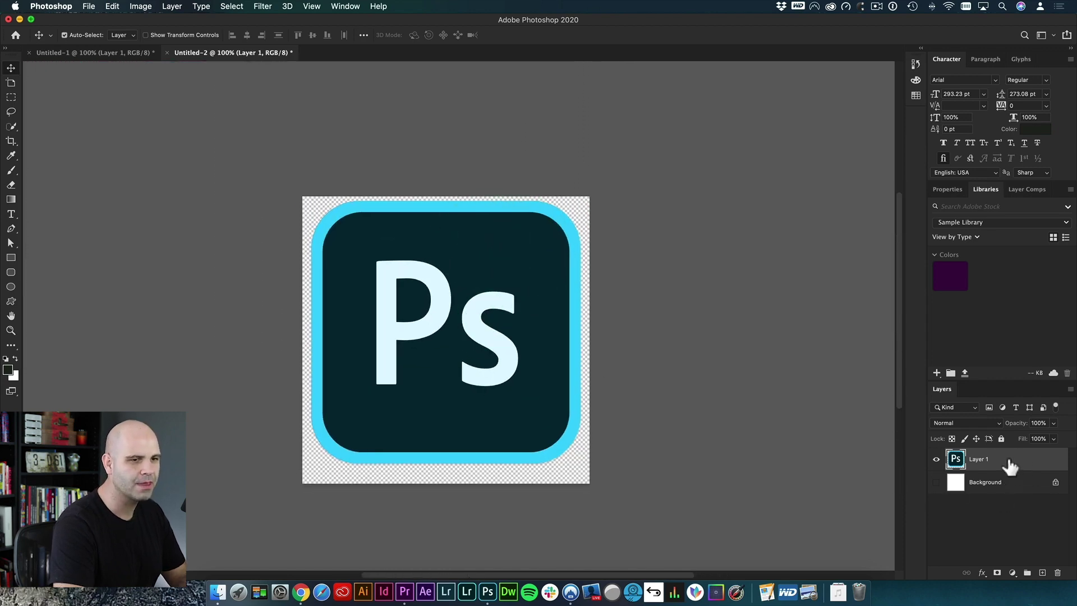
Rename Layer 1 to 'photoshop icon'
{"action": "double_click", "coordinate": [979, 460]}
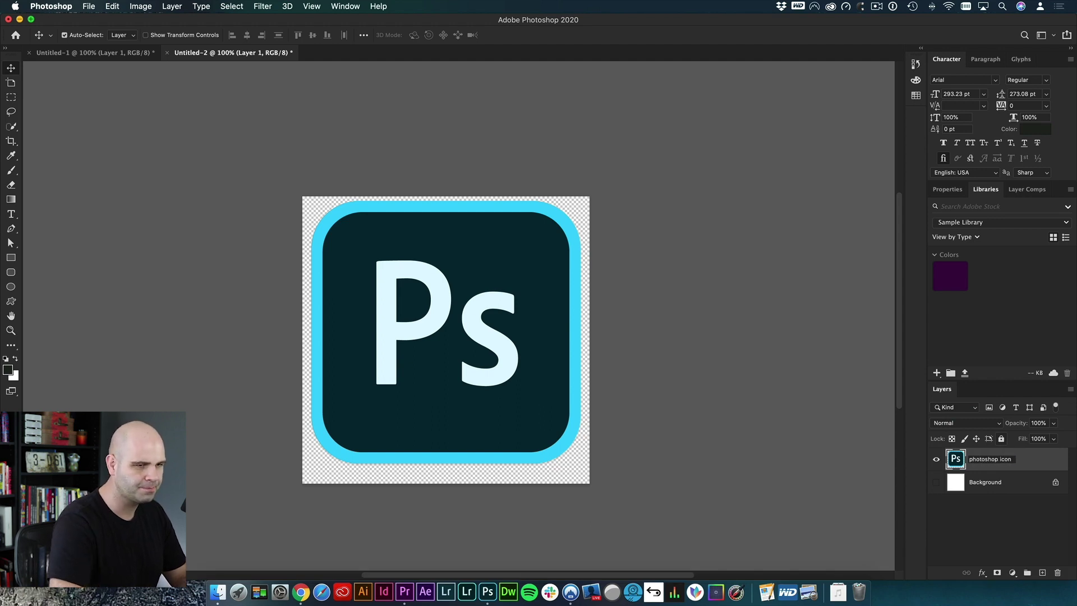
{"action": "type", "text": "photoshop icon"}
{"action": "key", "text": "Return"}
{"action": "right_click", "coordinate": [1025, 452]}
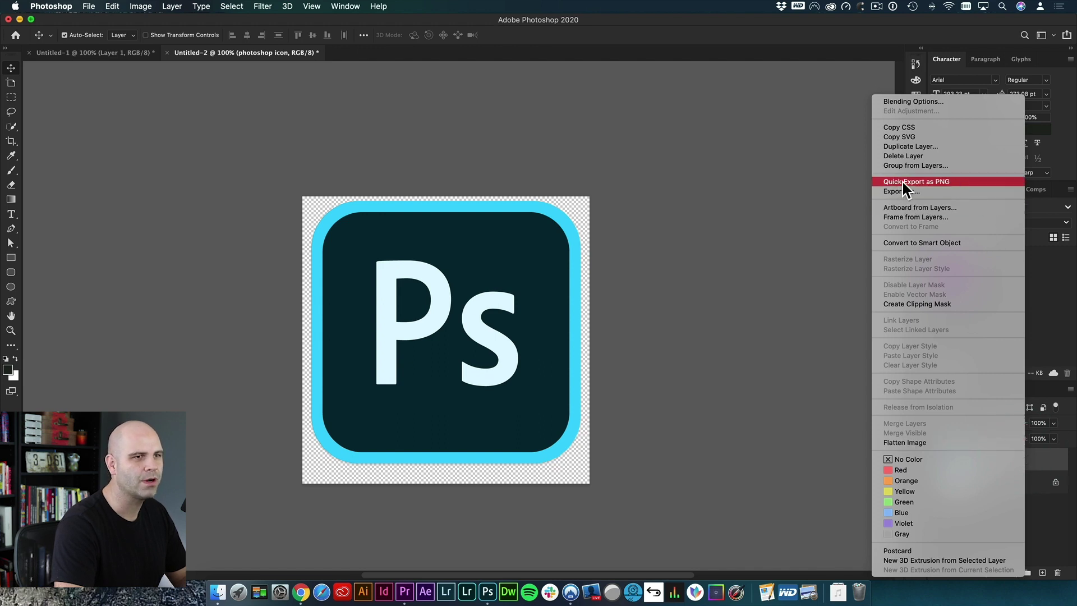
Quick Export the layer as photoshop icon.png to the Desktop
{"action": "left_click", "coordinate": [924, 183]}
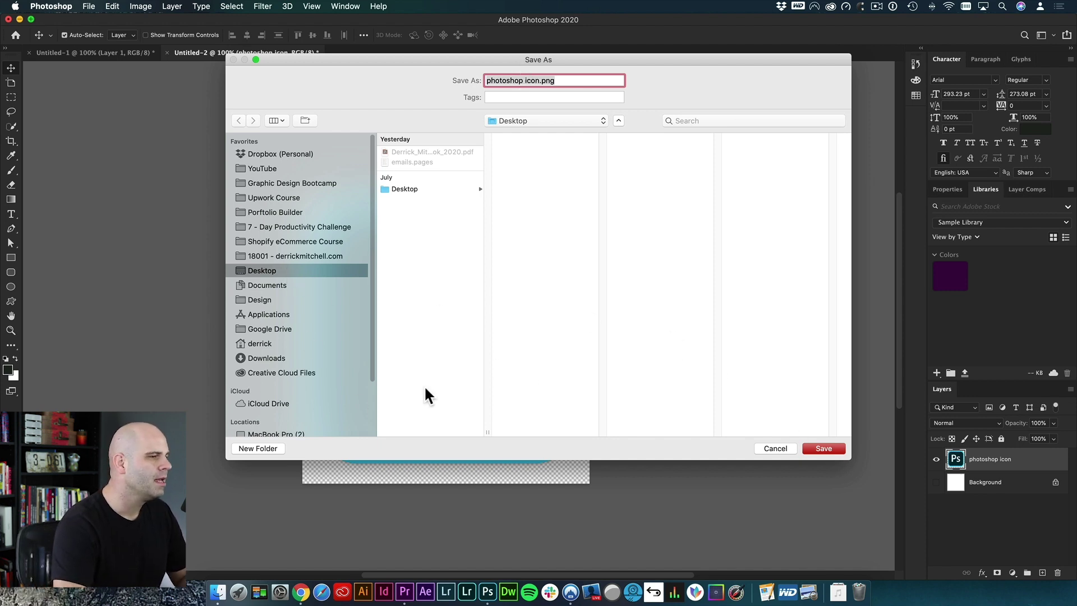
{"action": "left_click", "coordinate": [823, 448]}
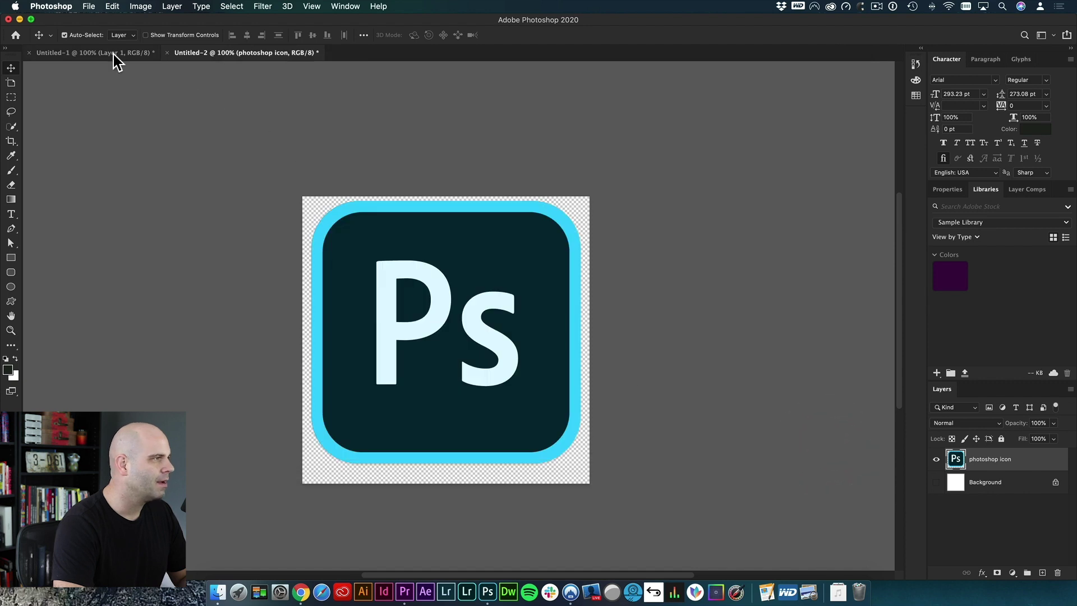
{"action": "left_click", "coordinate": [108, 54]}
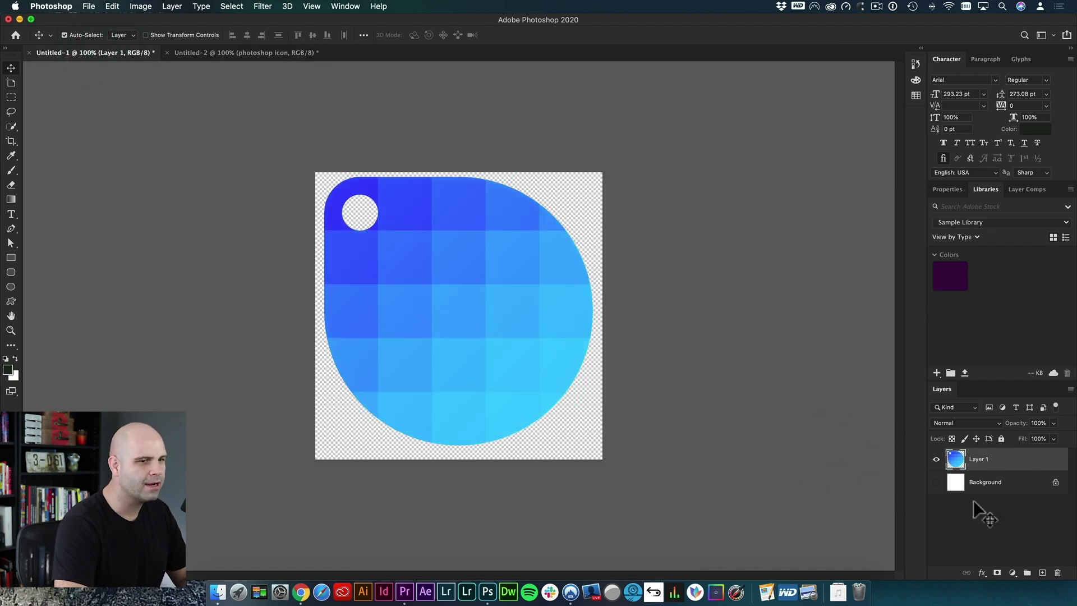
Delete the white Background layer from the Sip icon document Untitled-1
{"action": "left_click", "coordinate": [1014, 485]}
{"action": "key", "text": "Delete"}
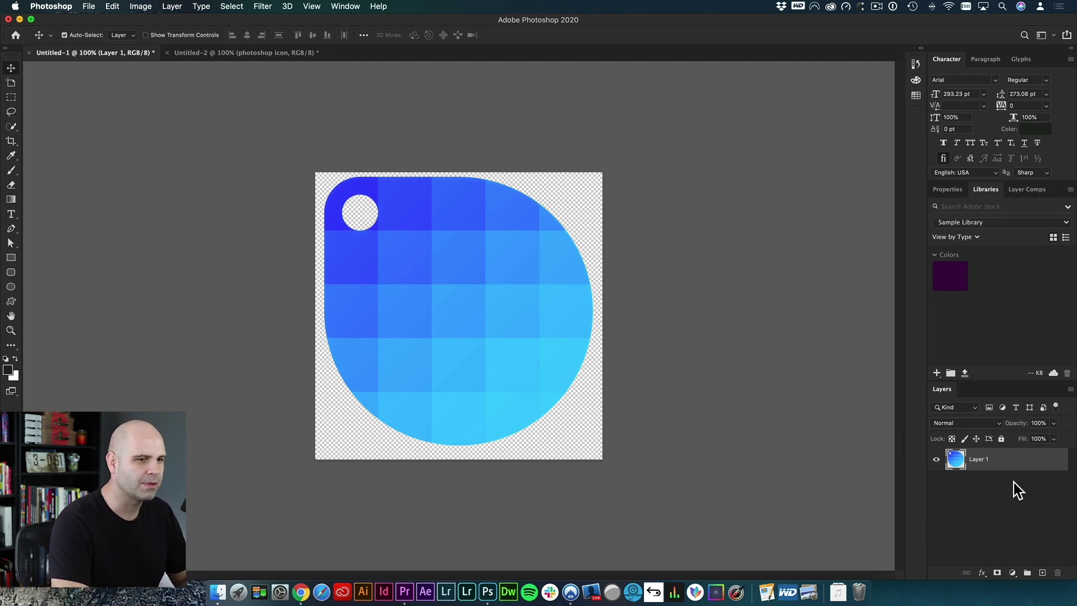
{"action": "left_click", "coordinate": [1036, 456]}
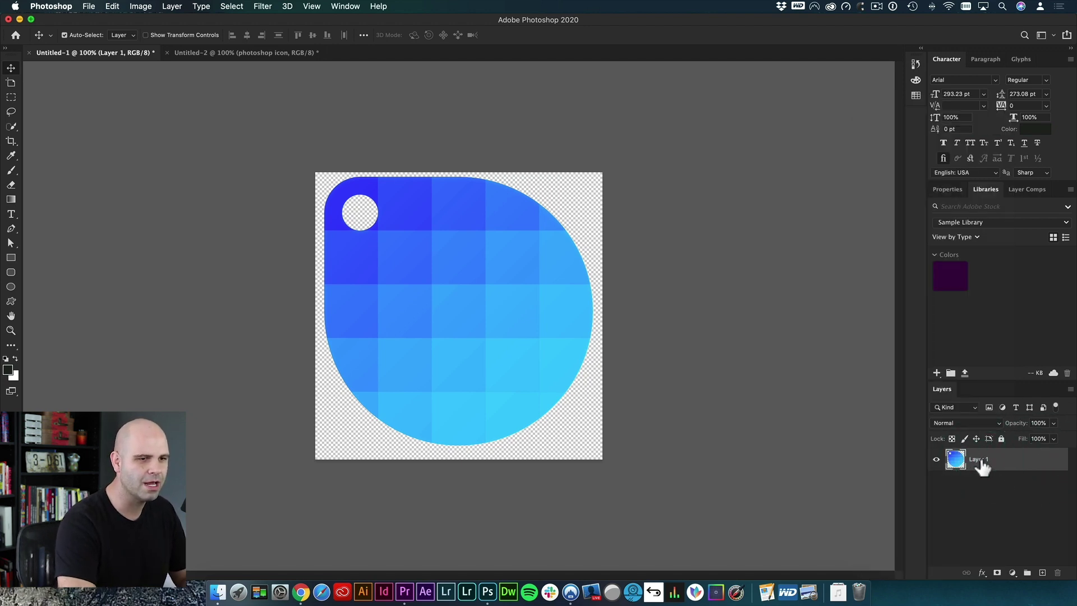
{"action": "double_click", "coordinate": [980, 462]}
Rename the layer 'sip icon' and Quick Export it as PNG into YouTube > 22 - Color Samples > footage
{"action": "type", "text": "sip icon"}
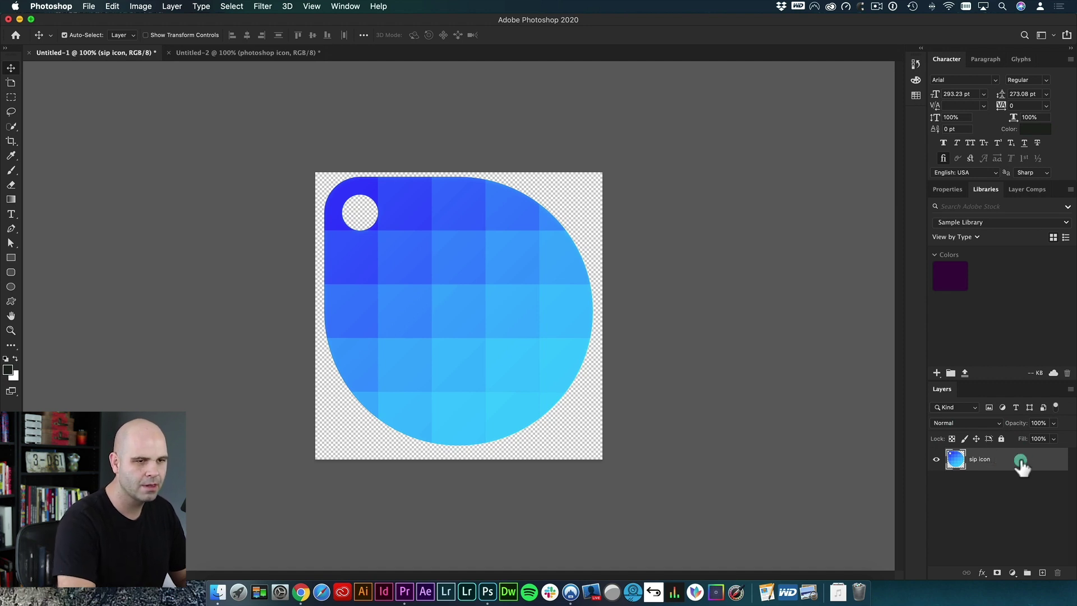
{"action": "right_click", "coordinate": [1020, 461]}
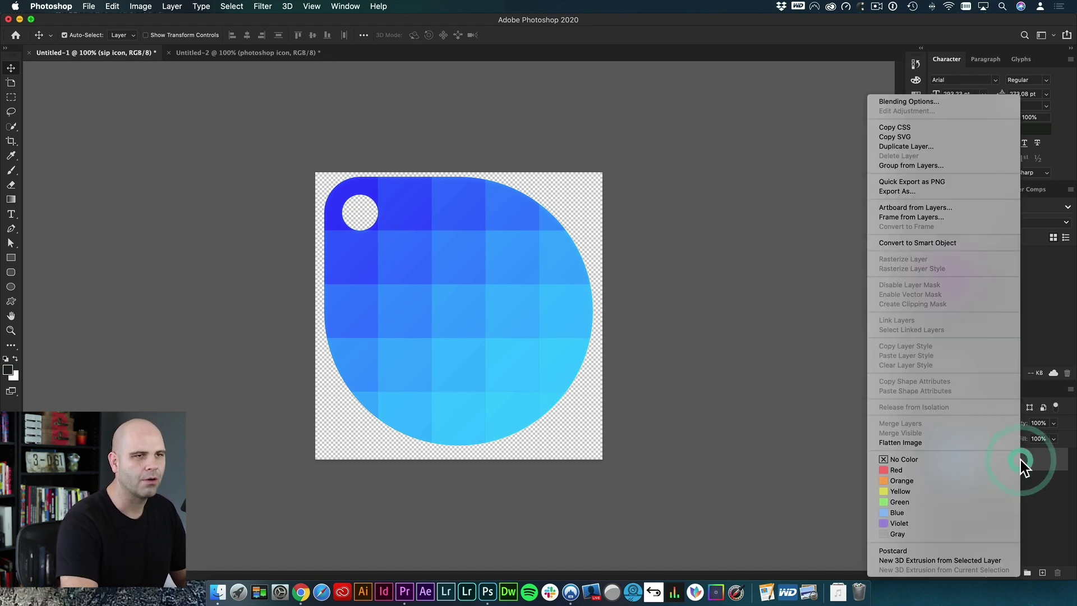
{"action": "left_click", "coordinate": [924, 181]}
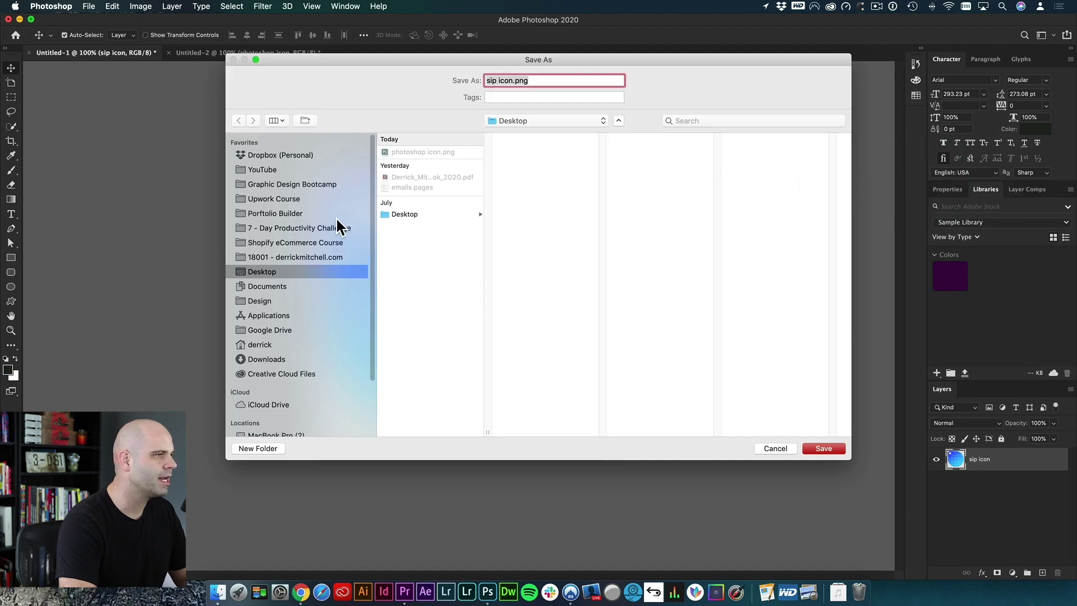
{"action": "left_click", "coordinate": [262, 168]}
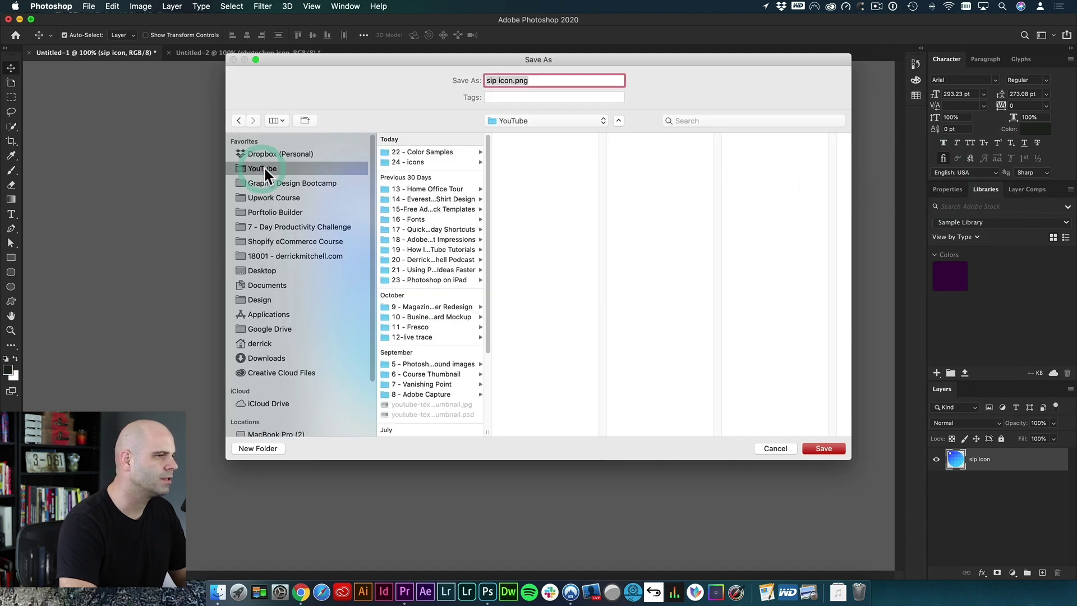
{"action": "left_click", "coordinate": [422, 152]}
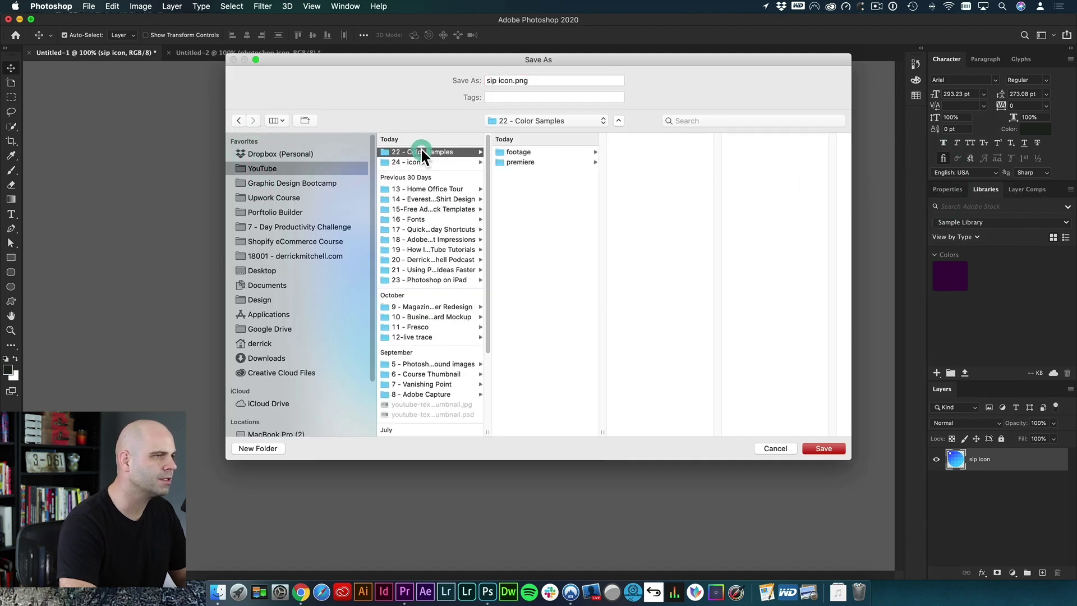
{"action": "left_click", "coordinate": [513, 153]}
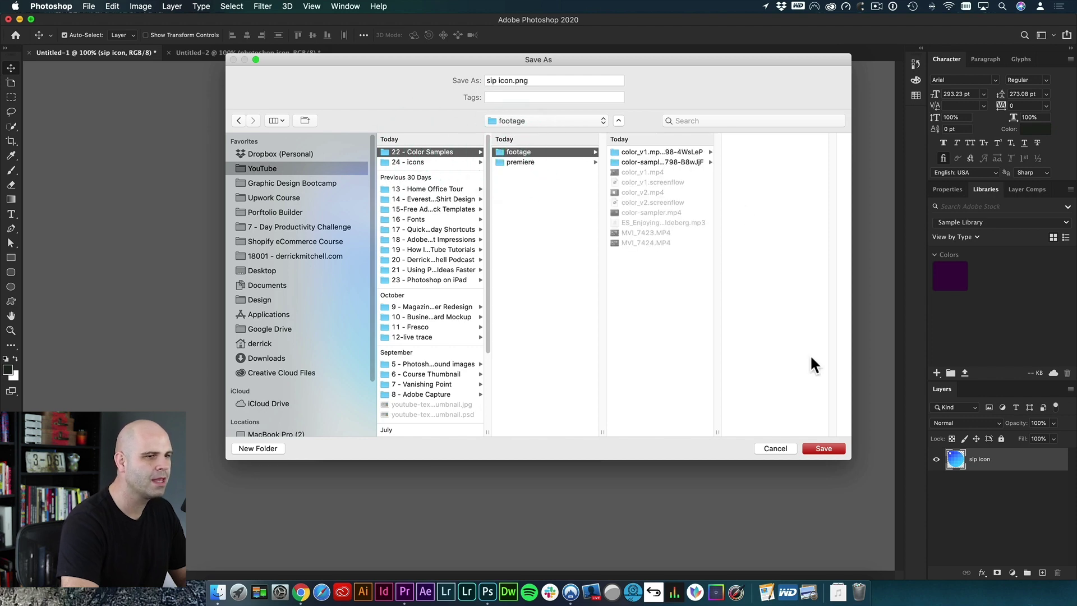
{"action": "left_click", "coordinate": [822, 449]}
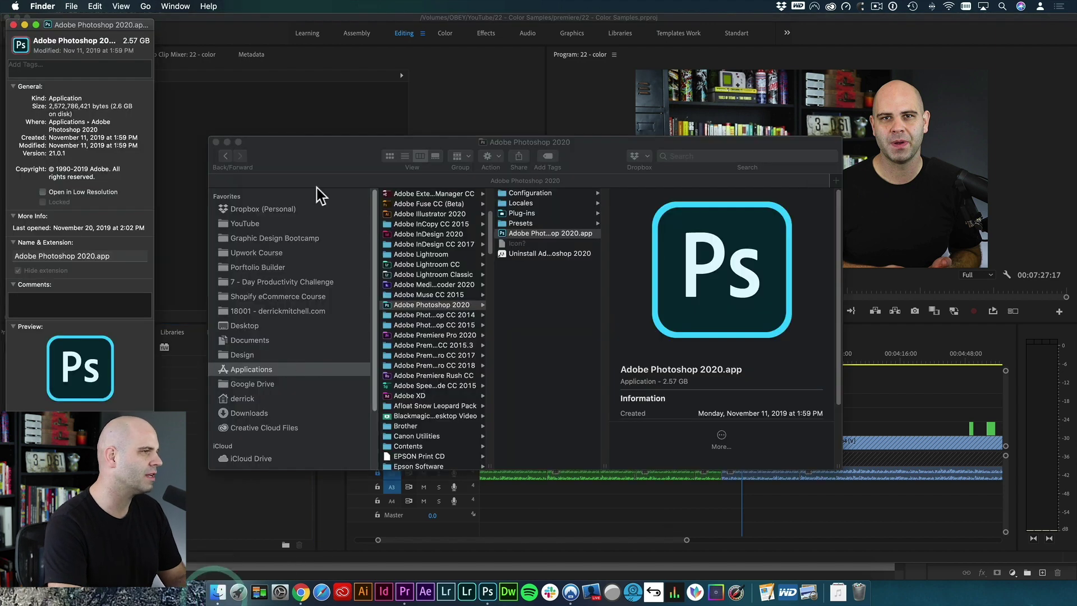
Close Get Info, browse Dropbox > YouTube > 22 - Color Samples > footage, and Quick Look sip icon.png
{"action": "left_click", "coordinate": [253, 190]}
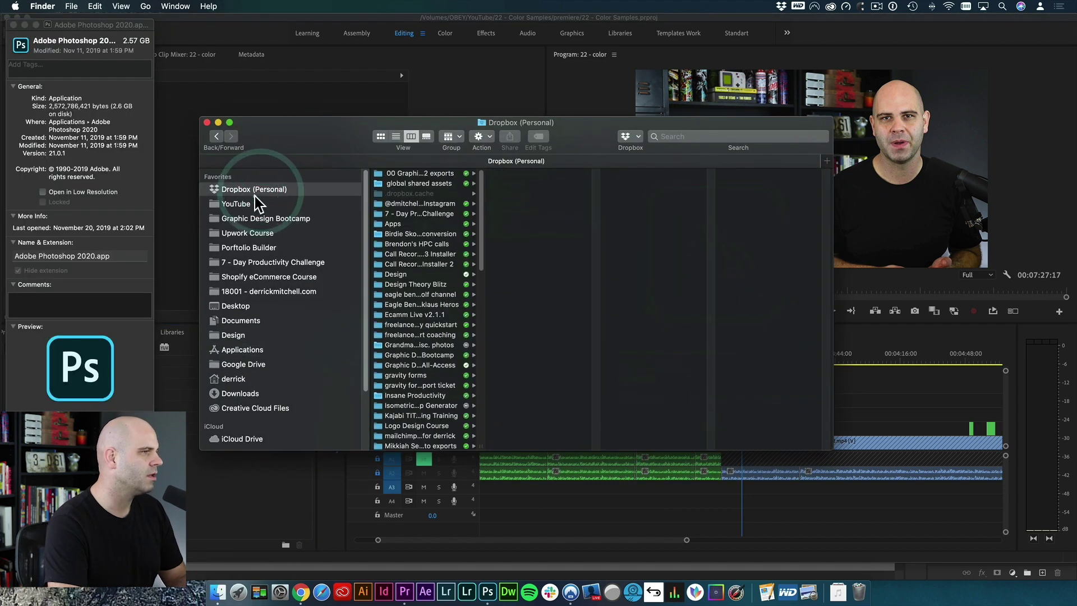
{"action": "left_click", "coordinate": [248, 203]}
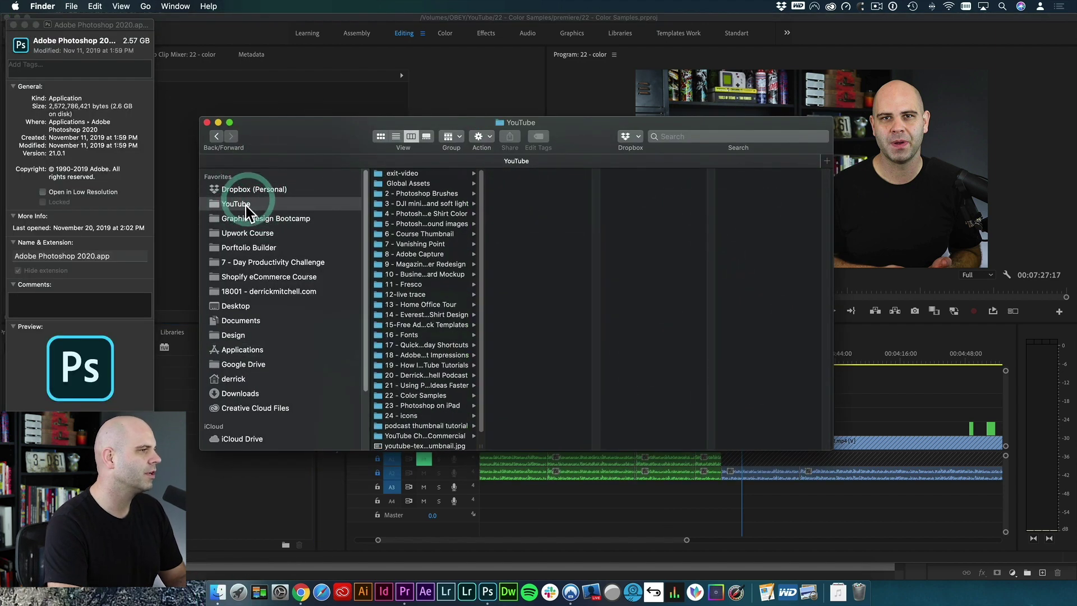
{"action": "left_click", "coordinate": [14, 25]}
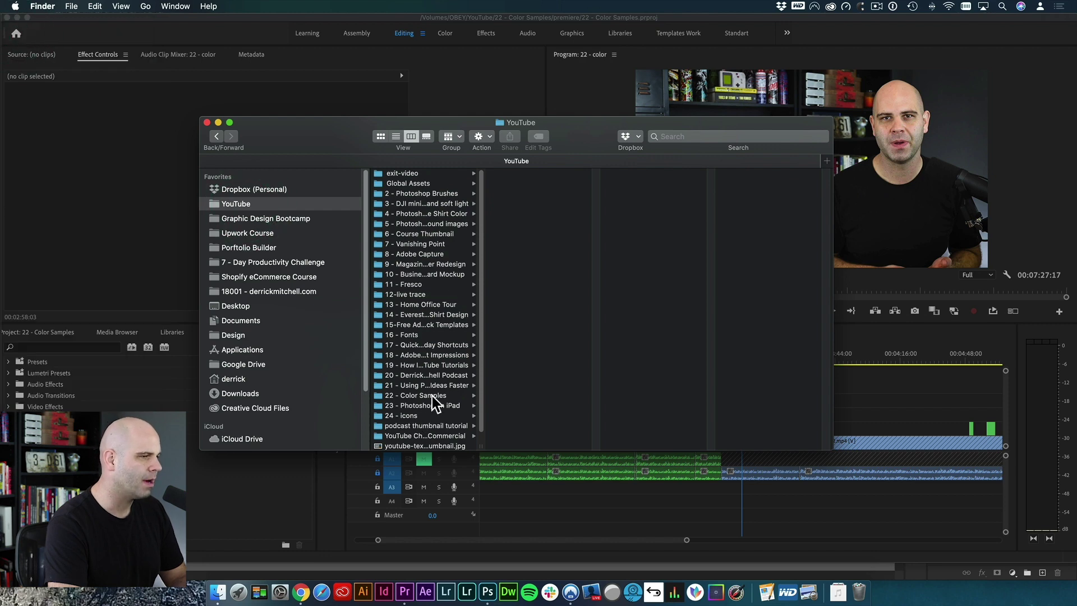
{"action": "left_click", "coordinate": [432, 396]}
{"action": "left_click", "coordinate": [534, 174]}
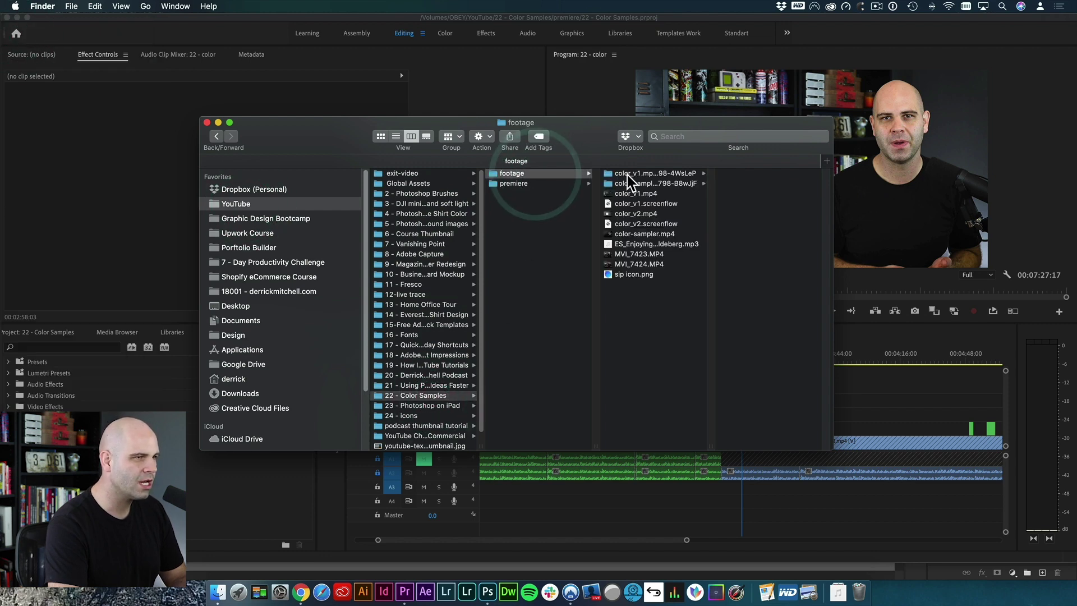
{"action": "left_click", "coordinate": [633, 275]}
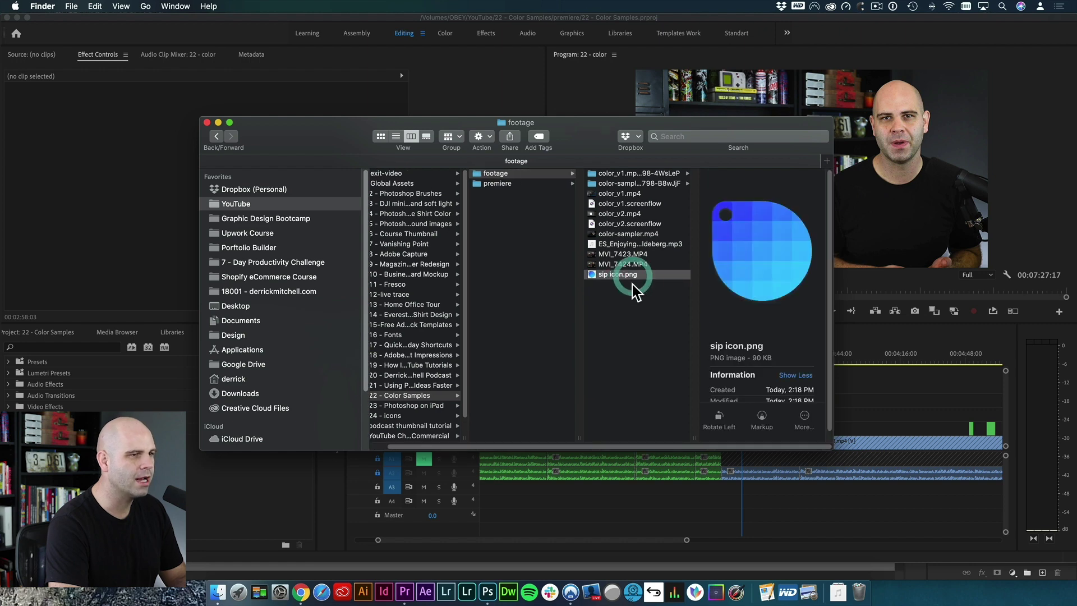
{"action": "key", "text": "space"}
{"action": "key", "text": "space"}
{"action": "left_click_drag", "start_coordinate": [584, 132], "coordinate": [802, 73]}
Import sip icon.png from Finder into the Premiere Pro project's footage bin
{"action": "left_click", "coordinate": [224, 258]}
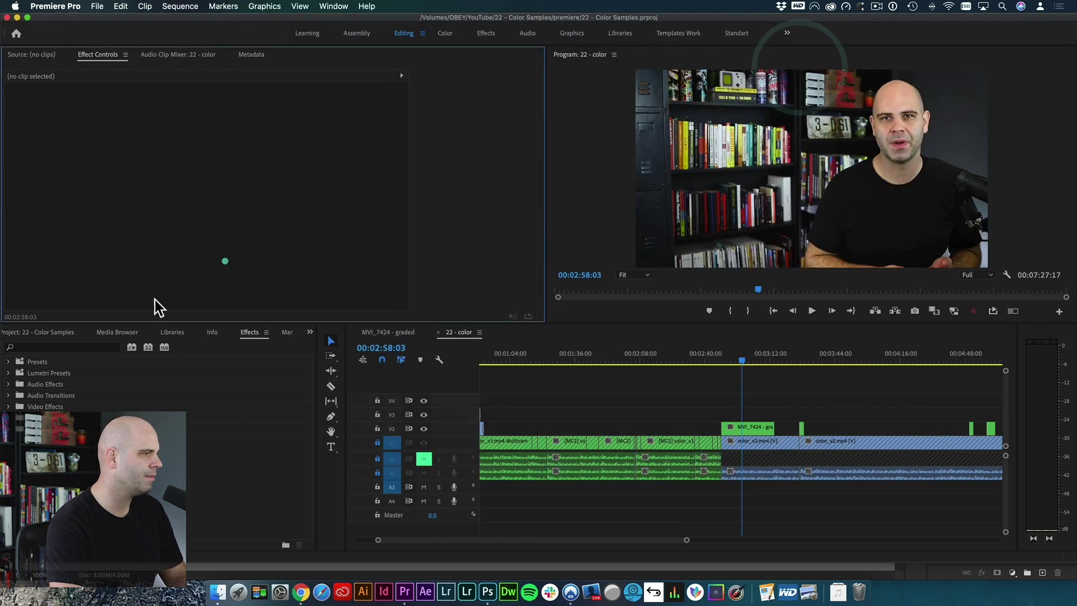
{"action": "left_click", "coordinate": [56, 331]}
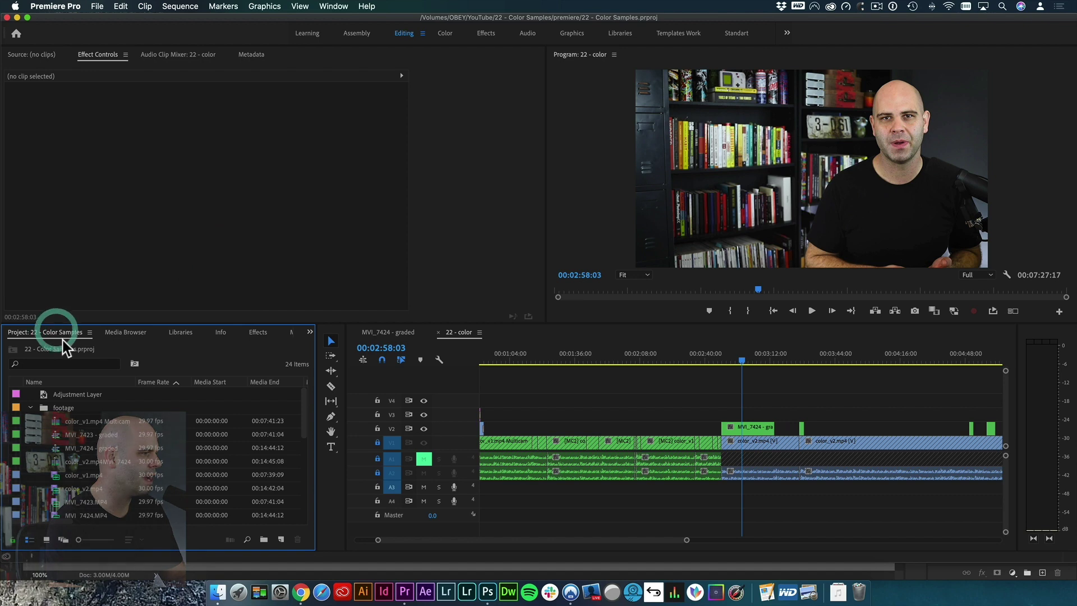
{"action": "left_click", "coordinate": [30, 407]}
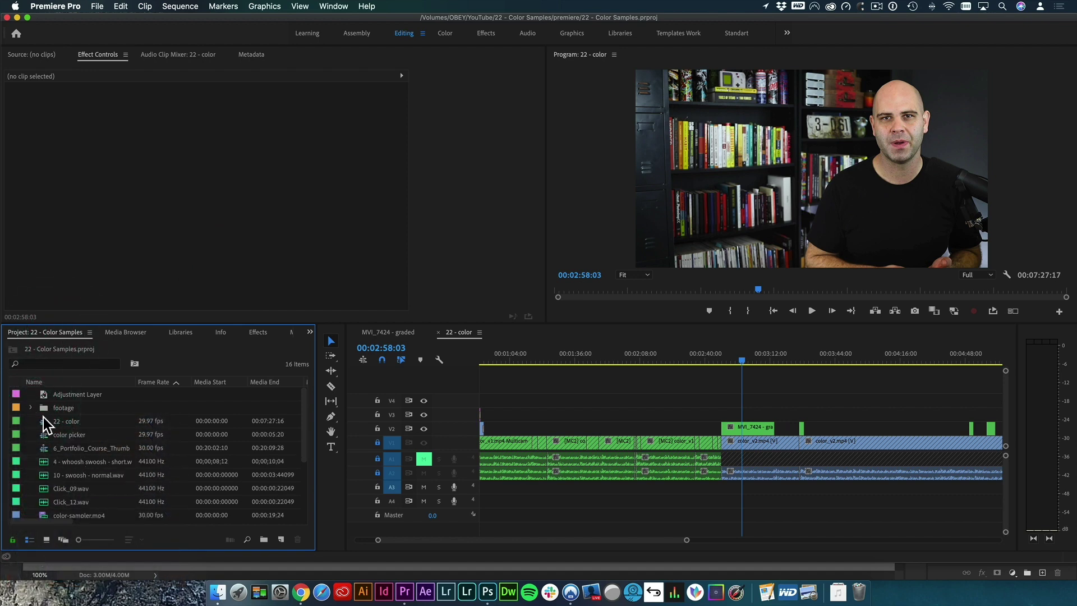
{"action": "left_click", "coordinate": [217, 593]}
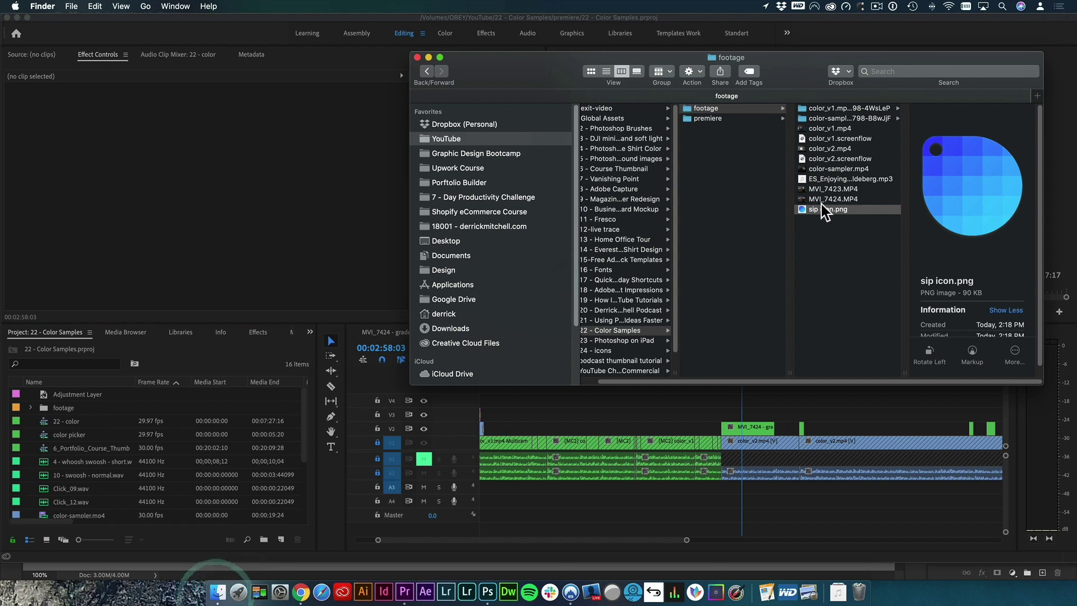
{"action": "left_click_drag", "start_coordinate": [829, 216], "coordinate": [71, 415]}
{"action": "left_click", "coordinate": [31, 407]}
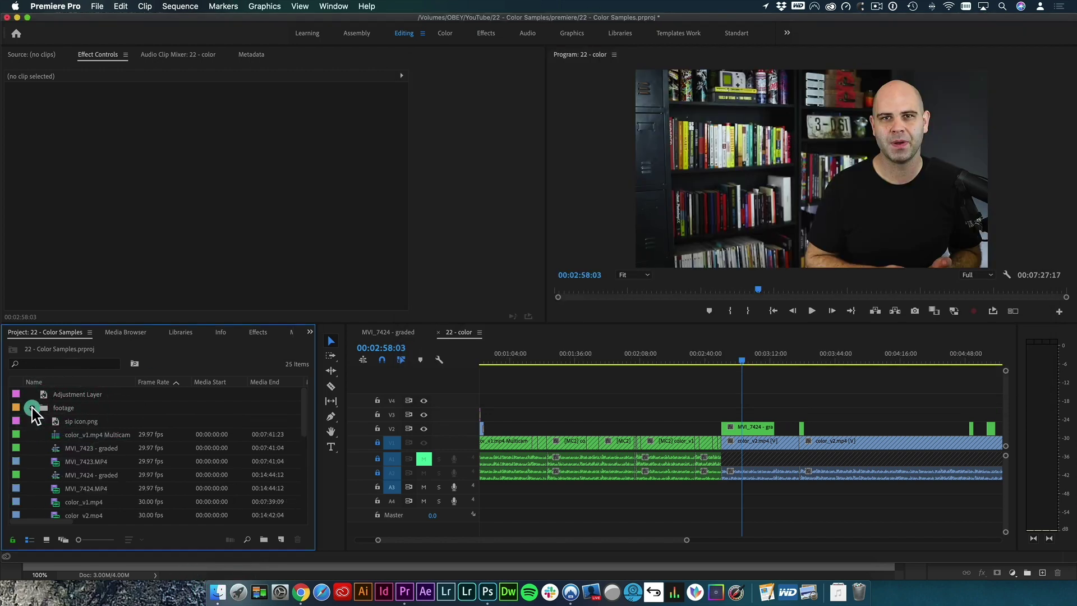
Place sip icon.png on track V3 above the video and select the clip
{"action": "left_click", "coordinate": [78, 423]}
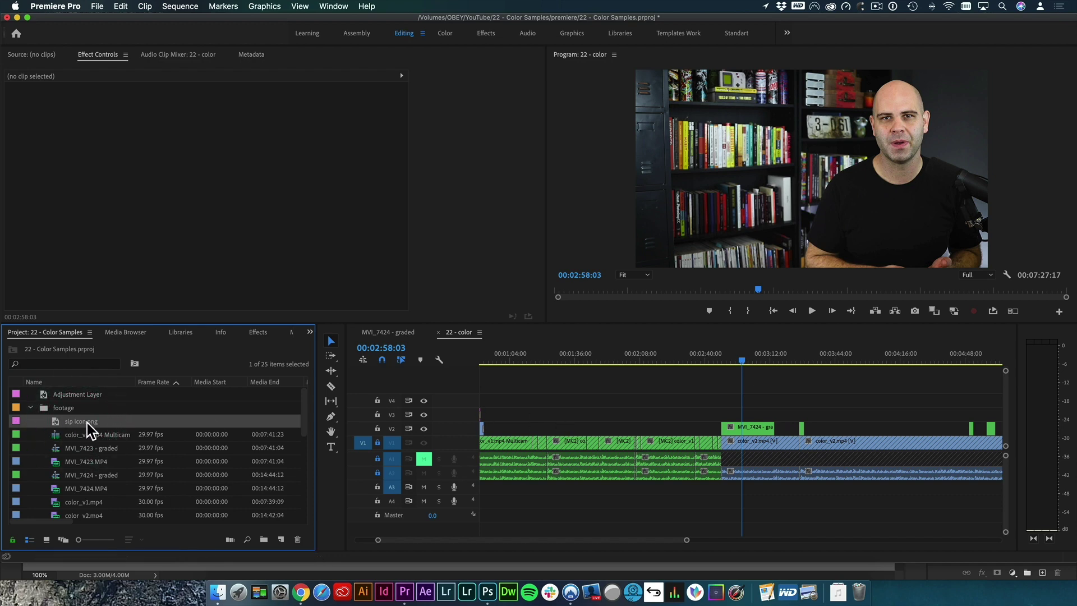
{"action": "left_click_drag", "start_coordinate": [87, 425], "coordinate": [745, 413]}
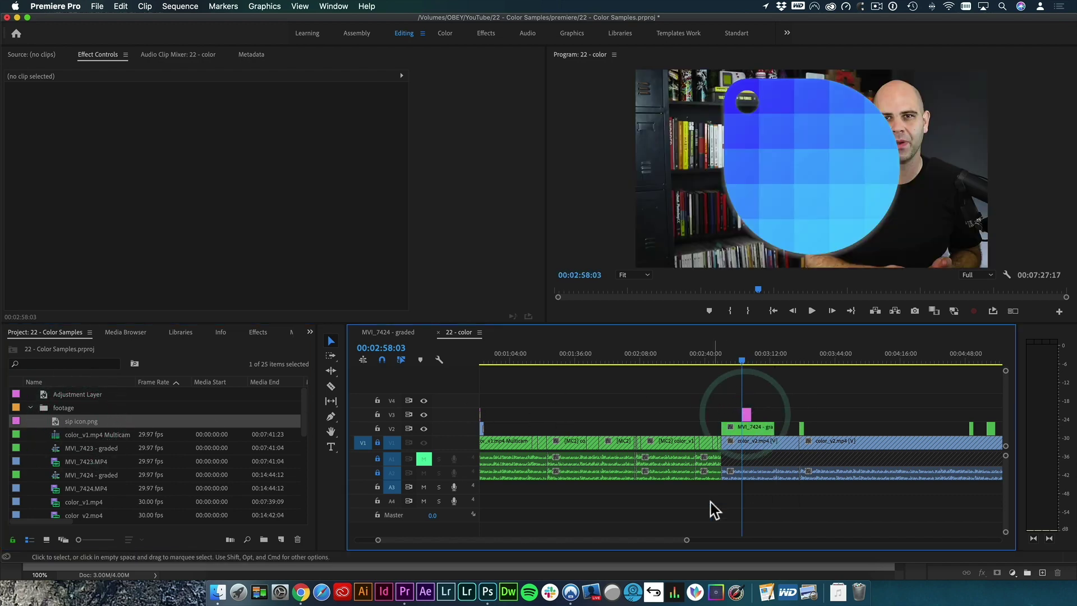
{"action": "left_click_drag", "start_coordinate": [687, 539], "coordinate": [621, 539]}
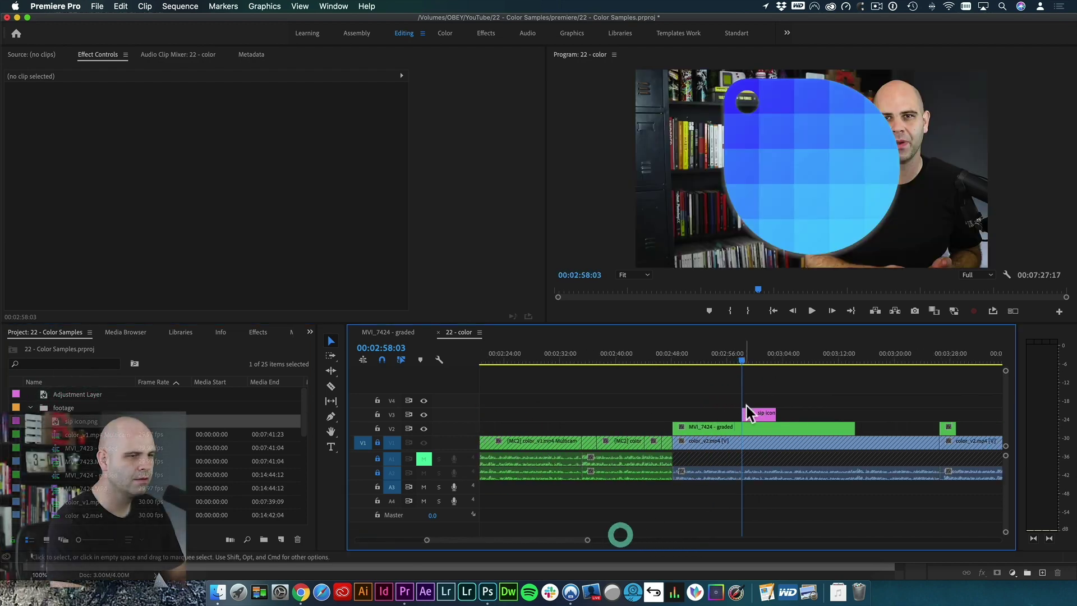
{"action": "left_click", "coordinate": [766, 413]}
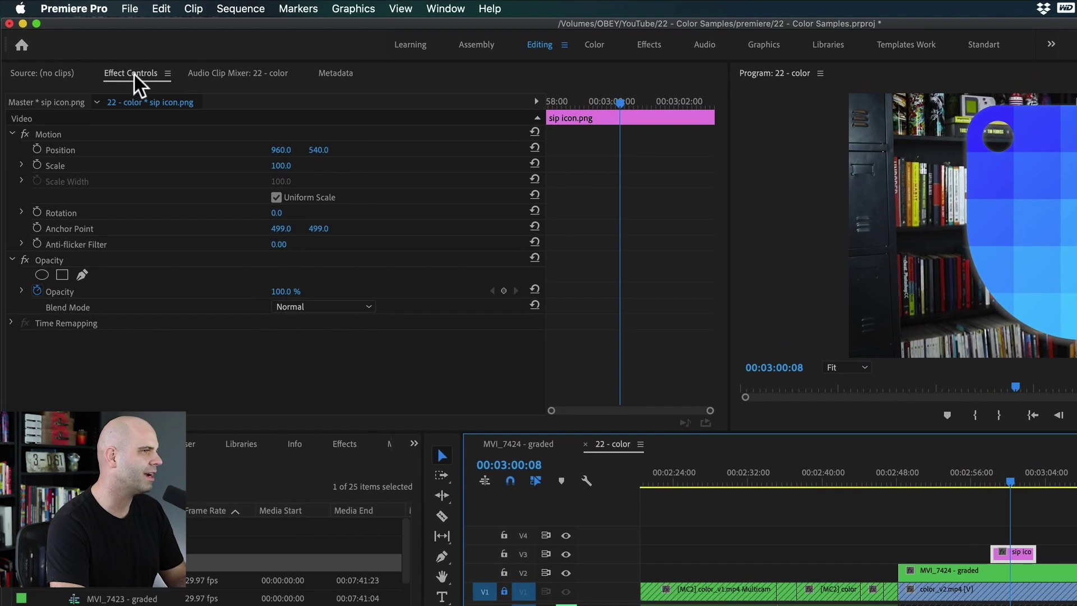
Reset the Editing workspace to its saved layout and show the clip's Effect Controls
{"action": "left_click", "coordinate": [134, 75]}
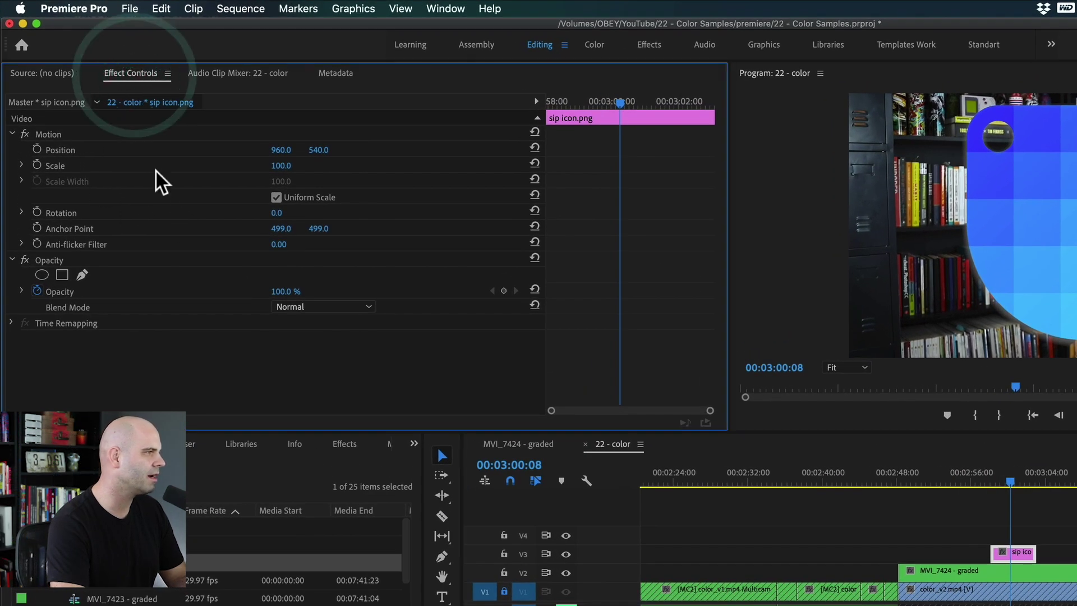
{"action": "left_click", "coordinate": [445, 9]}
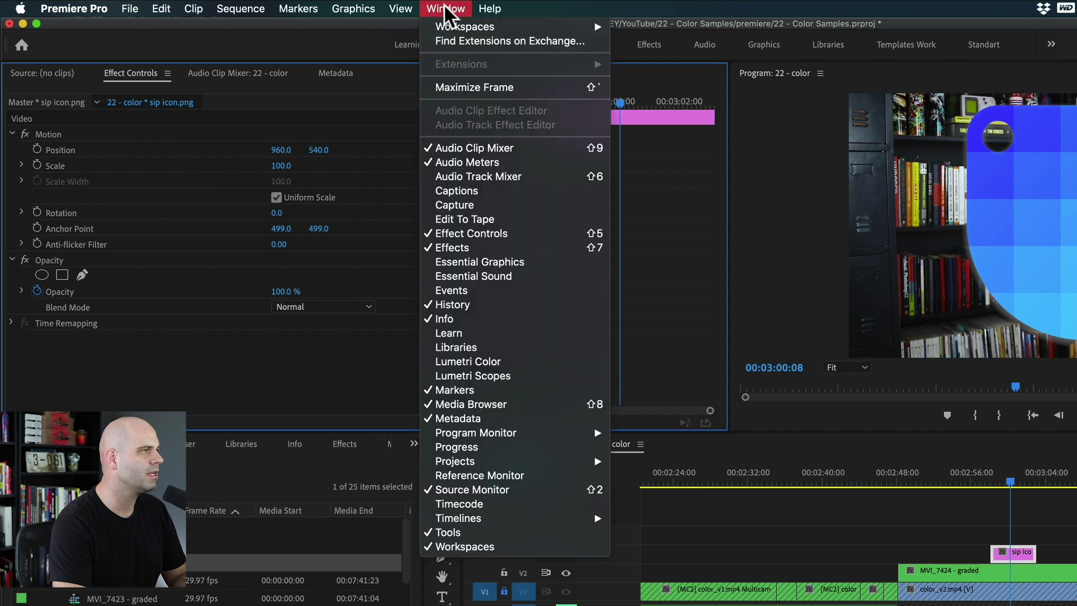
{"action": "left_click", "coordinate": [359, 39]}
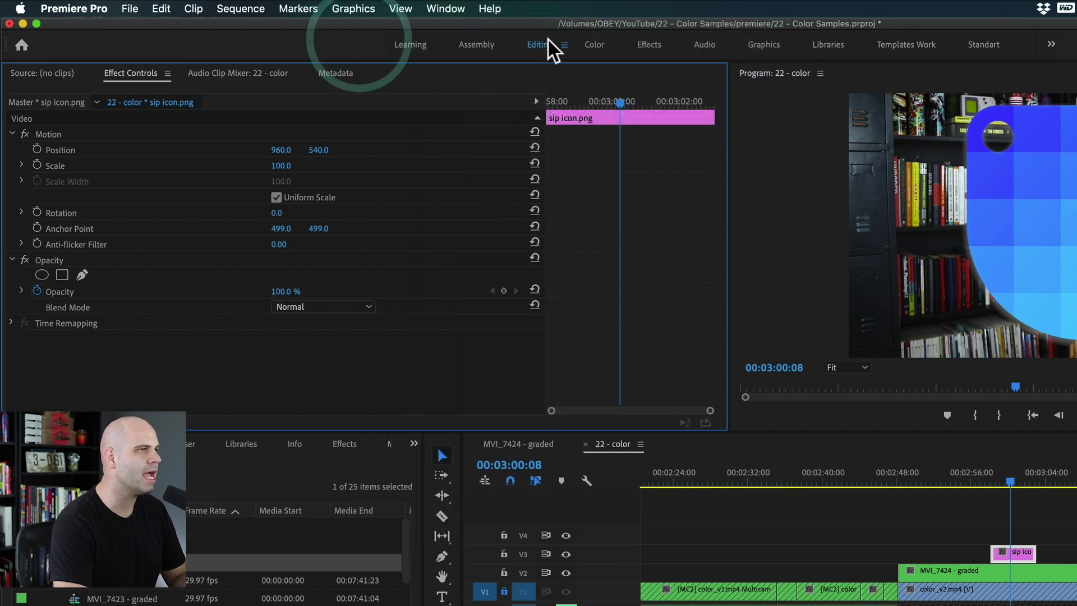
{"action": "left_click", "coordinate": [437, 8]}
{"action": "mouse_move", "coordinate": [477, 27]}
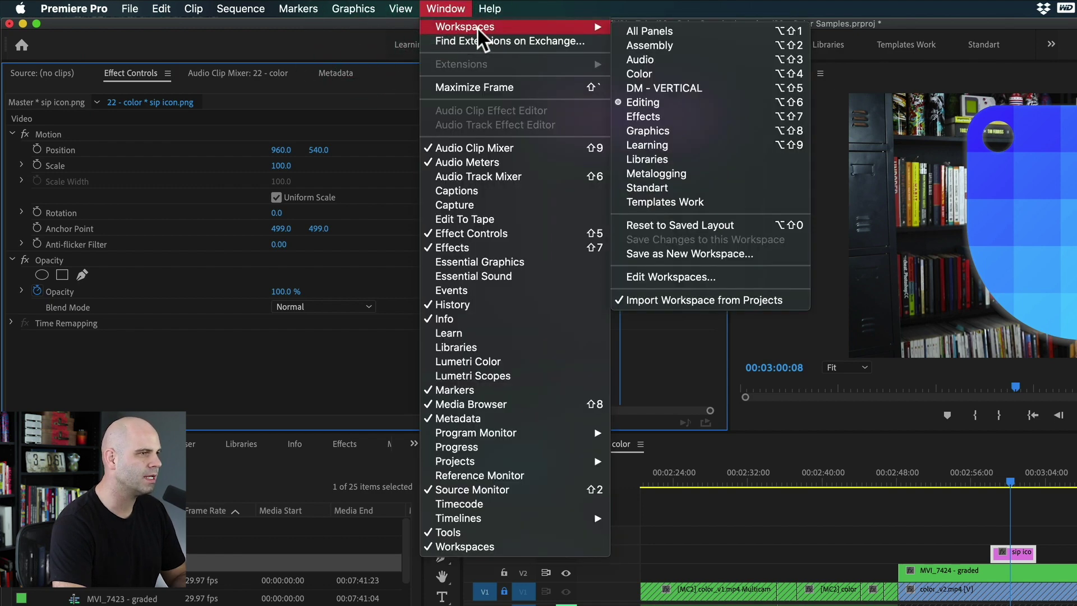
{"action": "left_click", "coordinate": [661, 221]}
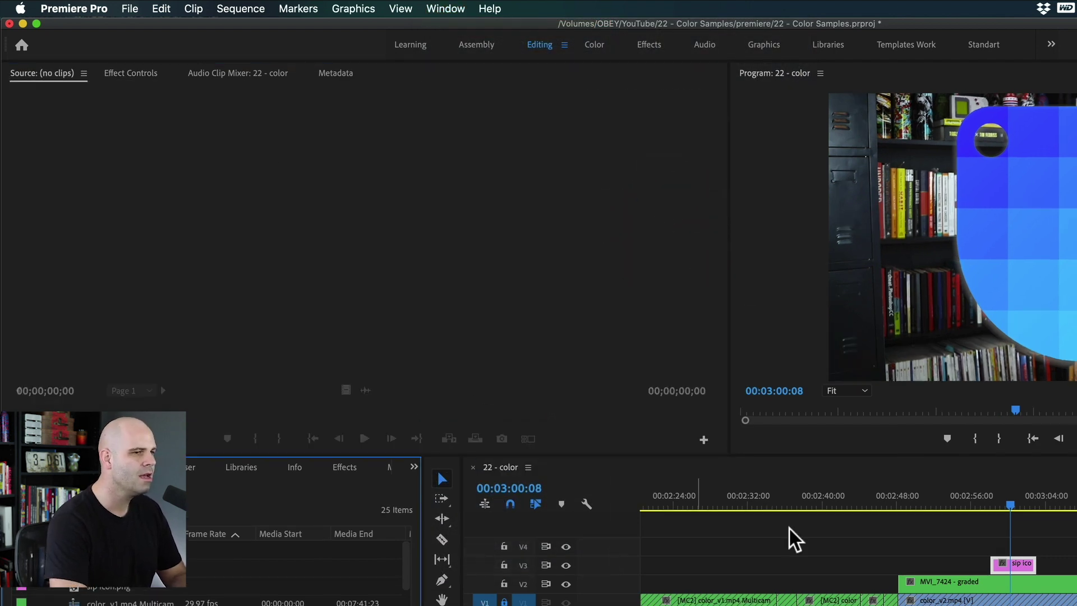
{"action": "left_click", "coordinate": [133, 71]}
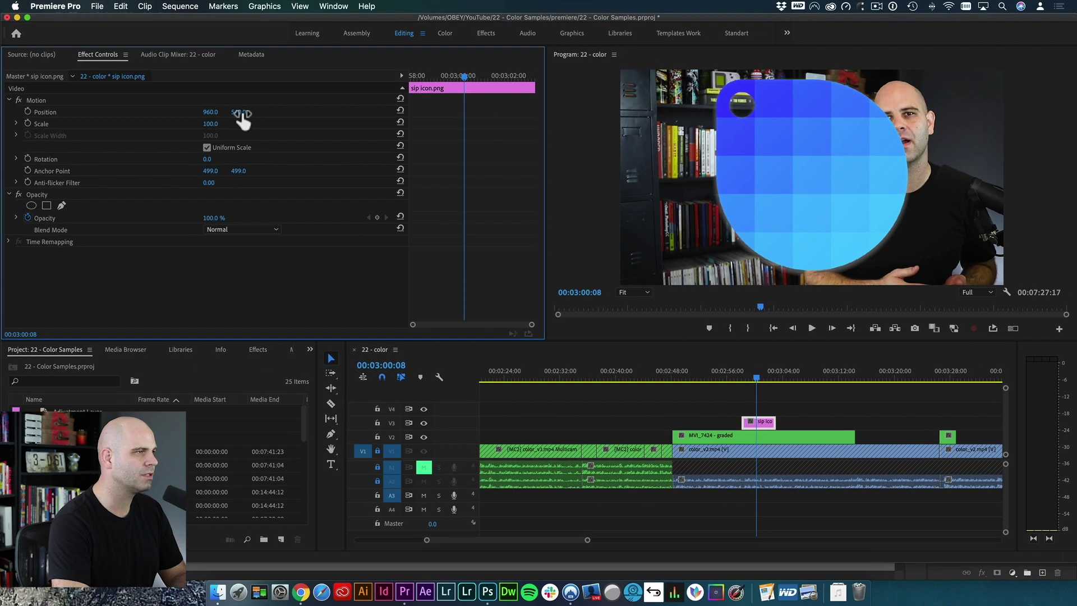
Move the sip icon overlay to 573, 554 and scale it to 49, then scrub to preview
{"action": "left_click_drag", "start_coordinate": [242, 115], "coordinate": [106, 112]}
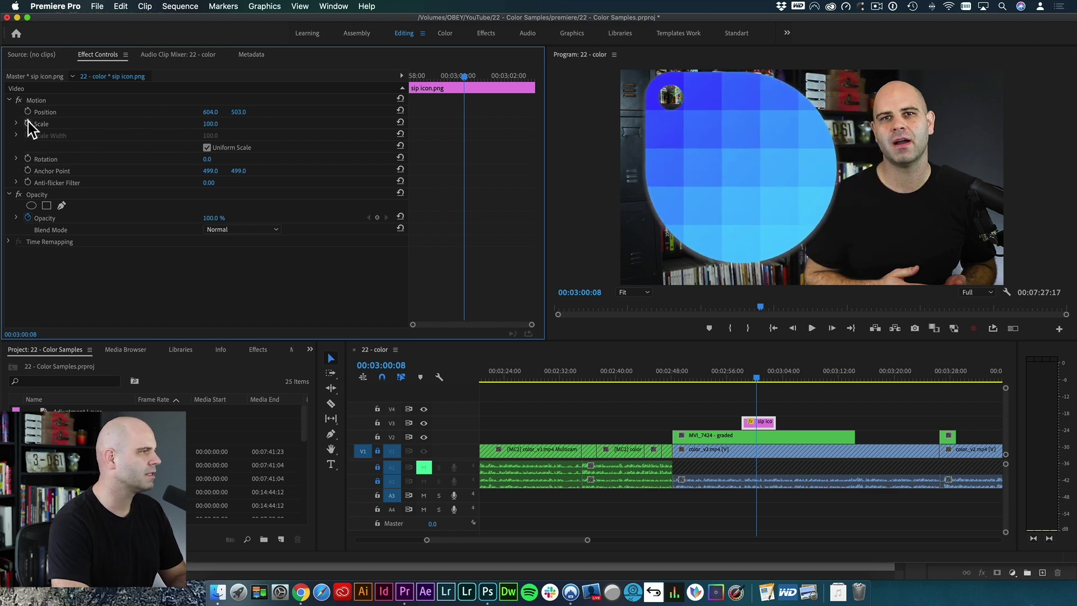
{"action": "left_click_drag", "start_coordinate": [209, 124], "coordinate": [182, 124]}
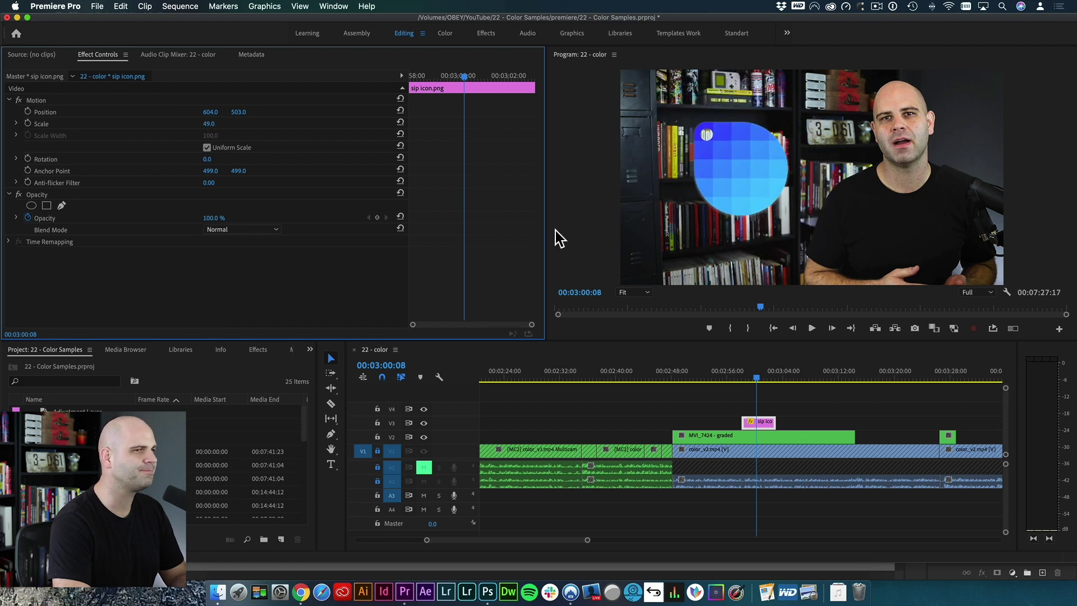
{"action": "left_click_drag", "start_coordinate": [238, 112], "coordinate": [193, 111]}
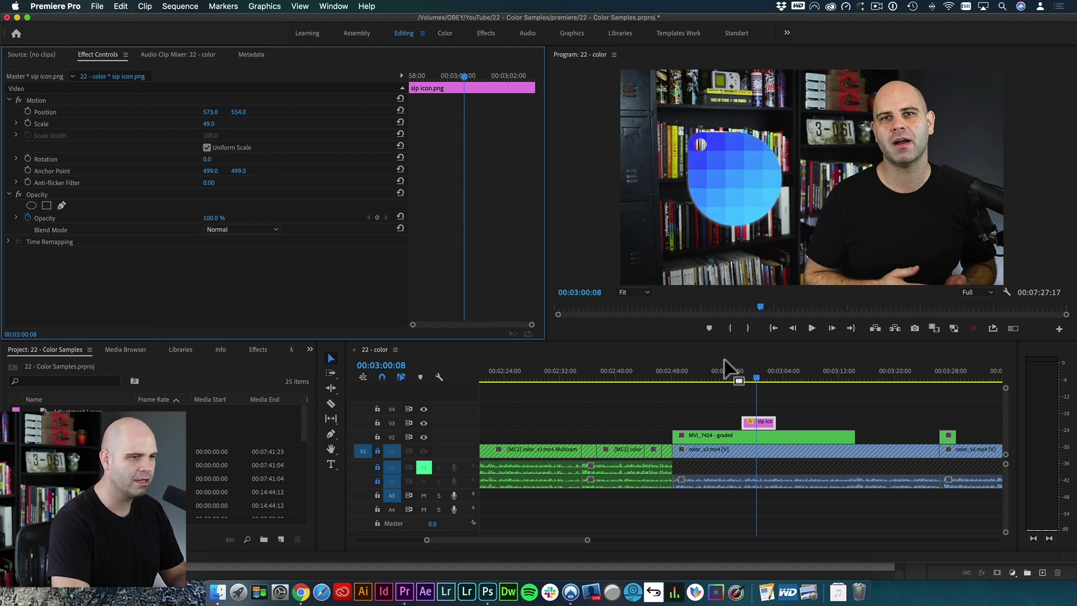
{"action": "mouse_move", "coordinate": [759, 379]}
{"action": "left_mouse_down"}
{"action": "mouse_move", "coordinate": [731, 379]}
{"action": "mouse_move", "coordinate": [752, 378]}
{"action": "left_mouse_up"}
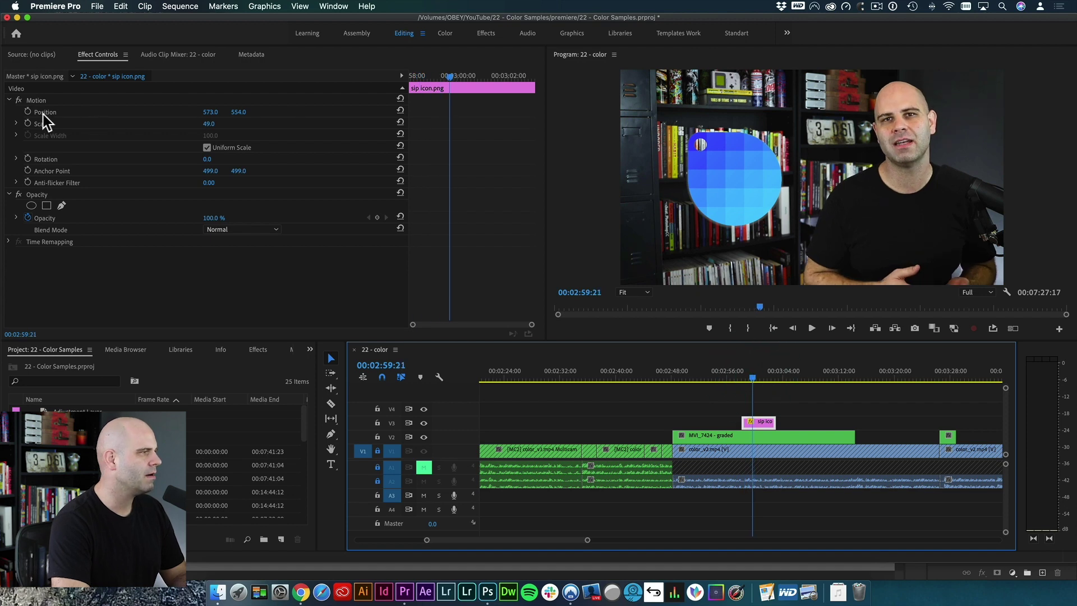
Add two Position keyframes, with the earlier one placing the icon below the frame
{"action": "left_click", "coordinate": [27, 112]}
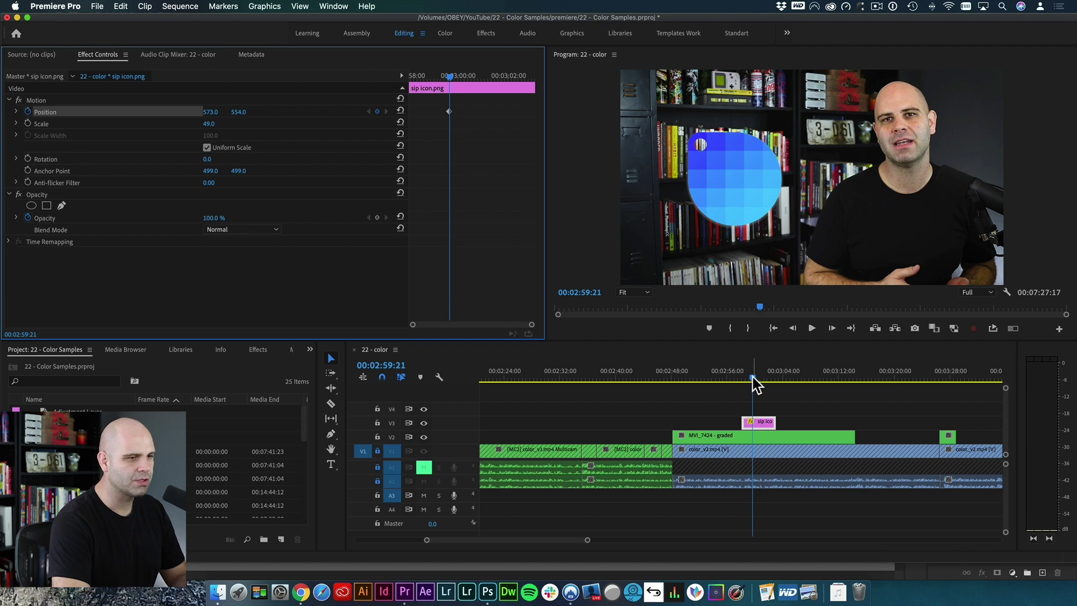
{"action": "left_click_drag", "start_coordinate": [750, 377], "coordinate": [744, 378]}
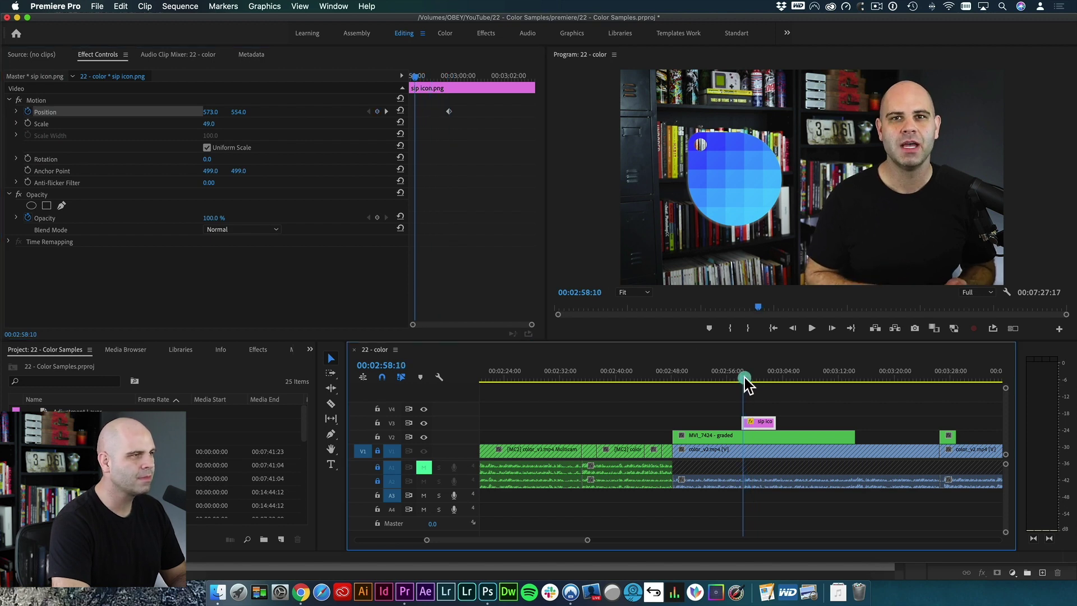
{"action": "left_click", "coordinate": [377, 111]}
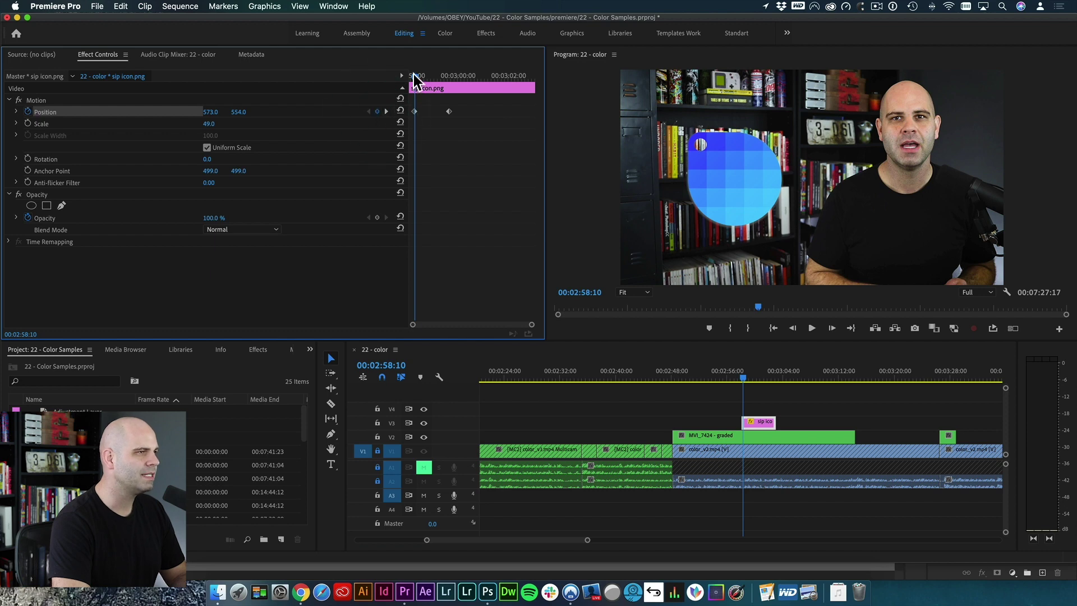
{"action": "left_click_drag", "start_coordinate": [414, 75], "coordinate": [423, 76]}
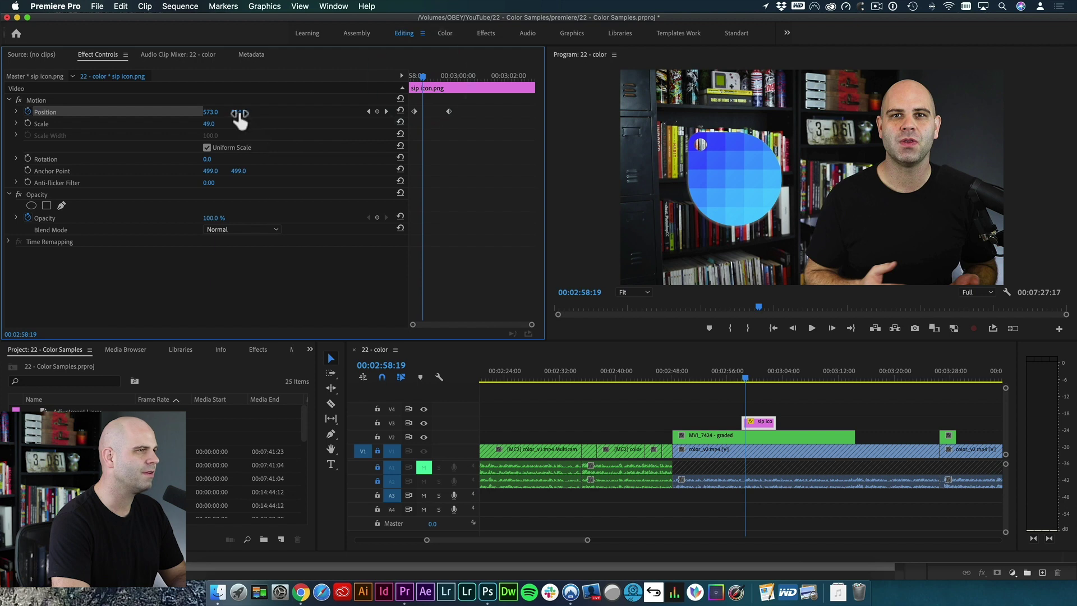
{"action": "key", "text": "super+z"}
{"action": "key", "text": "super+z"}
{"action": "key", "text": "super+z"}
{"action": "key", "text": "super+z"}
{"action": "key", "text": "super+z"}
{"action": "key", "text": "super+z"}
{"action": "key", "text": "super+z"}
{"action": "key", "text": "super+z"}
{"action": "key", "text": "super+z"}
{"action": "key", "text": "super+z"}
{"action": "key", "text": "super+z"}
{"action": "key", "text": "super+z"}
{"action": "key", "text": "super+z"}
{"action": "key", "text": "super+z"}
{"action": "key", "text": "super+z"}
{"action": "key", "text": "super+z"}
{"action": "key", "text": "super+z"}
{"action": "key", "text": "super+z"}
{"action": "key", "text": "super+z"}
{"action": "key", "text": "super+z"}
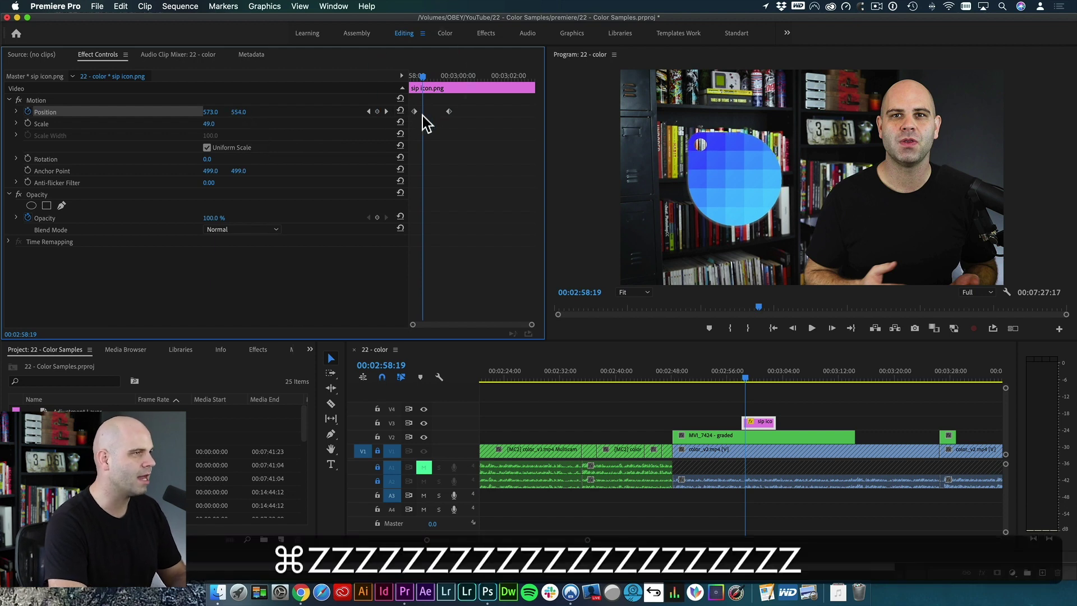
{"action": "left_click", "coordinate": [386, 112]}
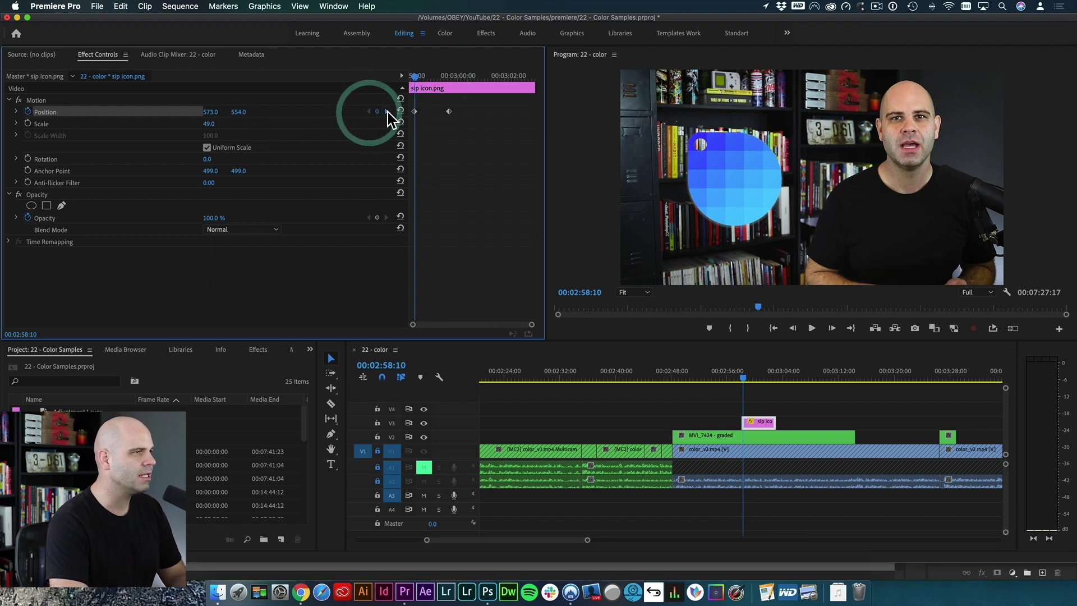
{"action": "left_click", "coordinate": [369, 112]}
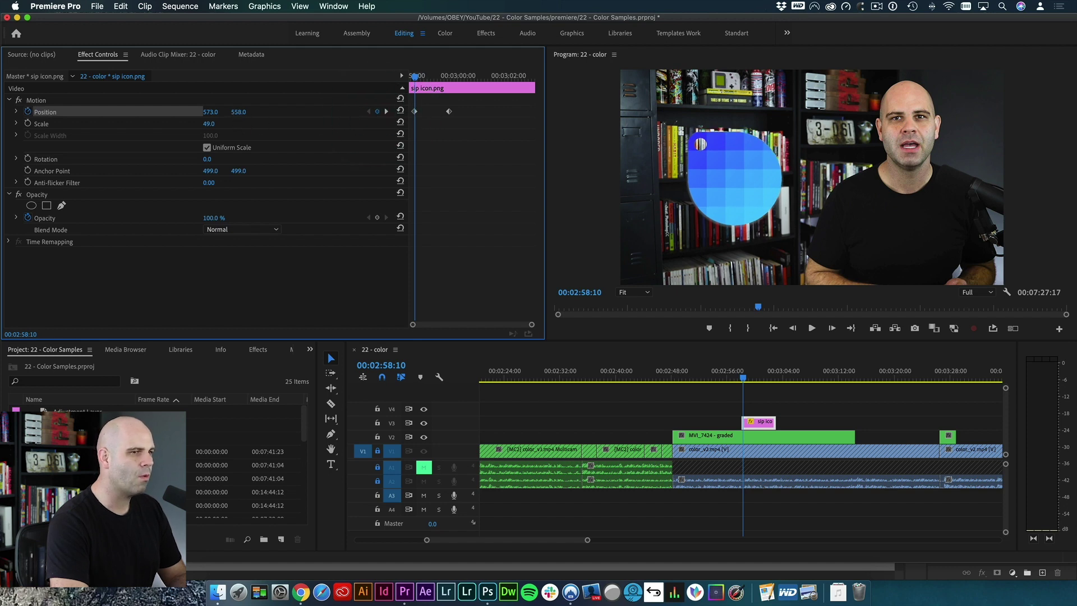
{"action": "left_click_drag", "start_coordinate": [238, 112], "coordinate": [505, 112]}
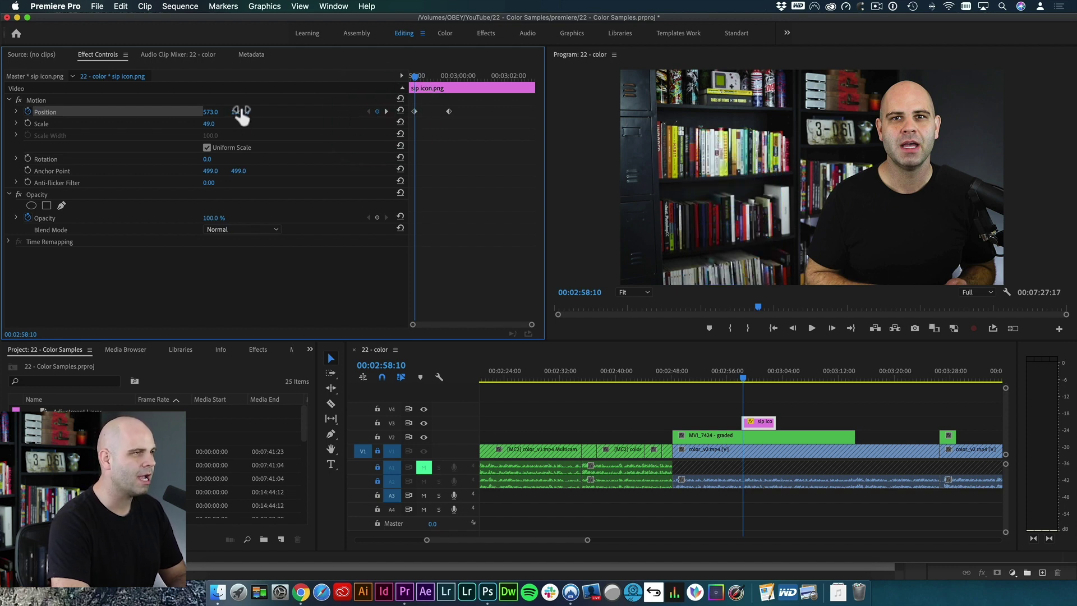
Play back the slide-in animation and bring up options for both Position keyframes
{"action": "key", "text": "space"}
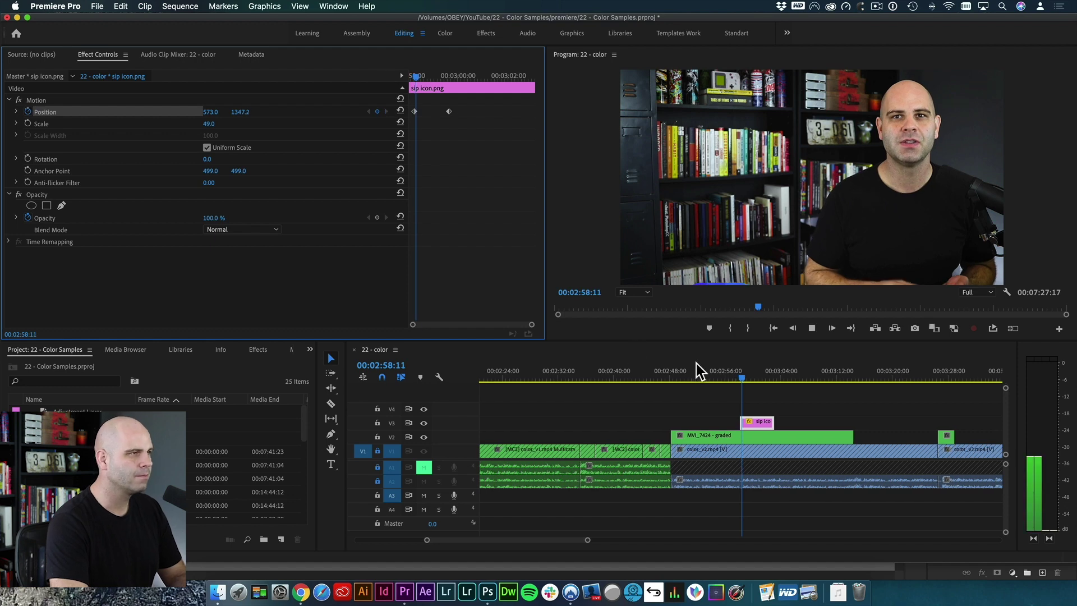
{"action": "key", "text": "space"}
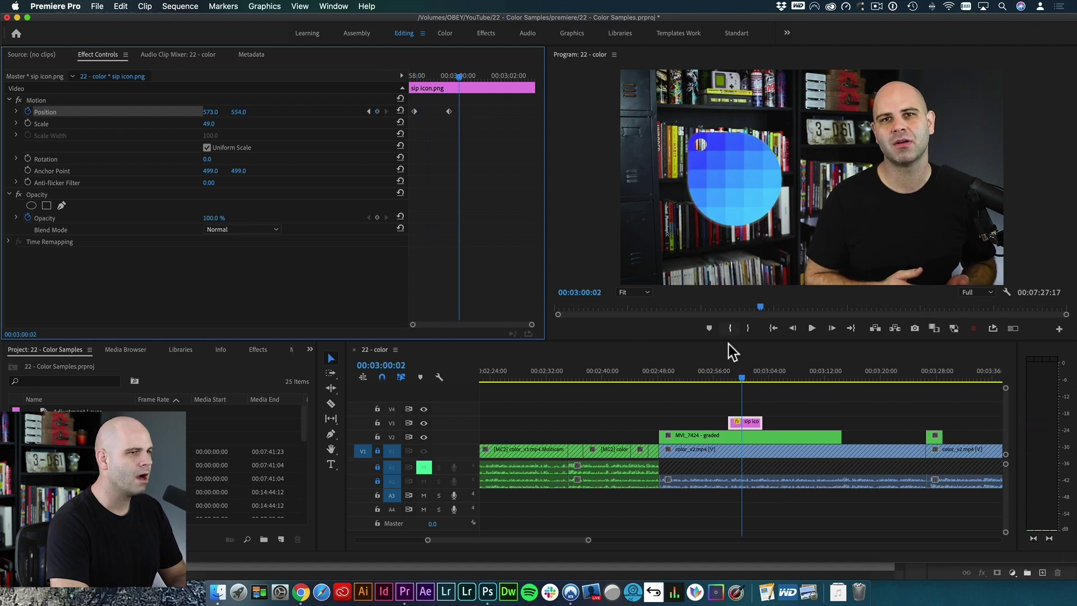
{"action": "mouse_move", "coordinate": [742, 381]}
{"action": "left_mouse_down"}
{"action": "mouse_move", "coordinate": [724, 380]}
{"action": "mouse_move", "coordinate": [733, 381]}
{"action": "left_mouse_up"}
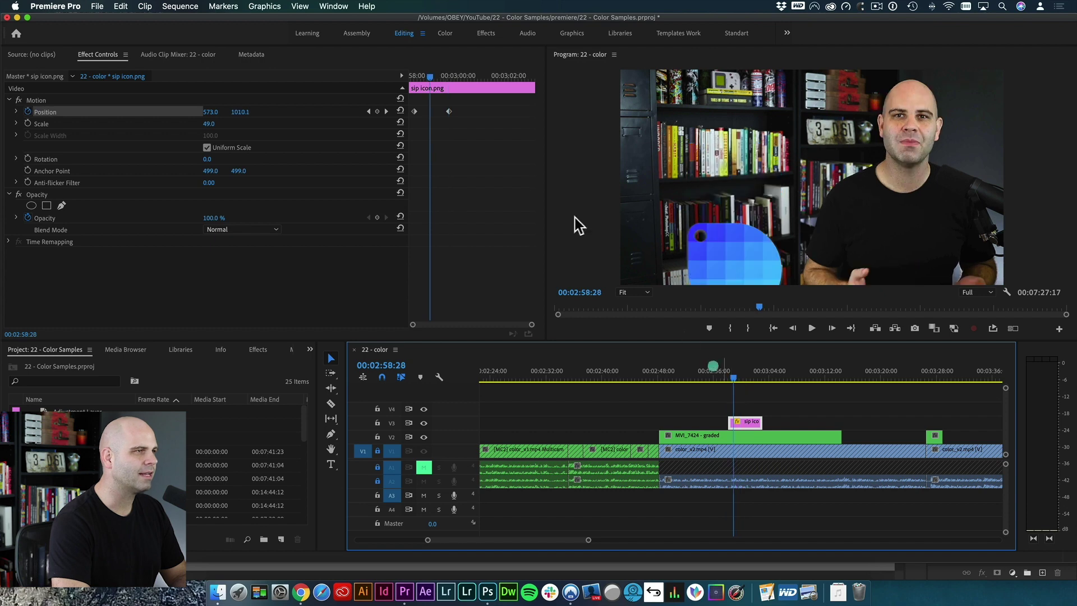
{"action": "left_click_drag", "start_coordinate": [485, 138], "coordinate": [372, 106]}
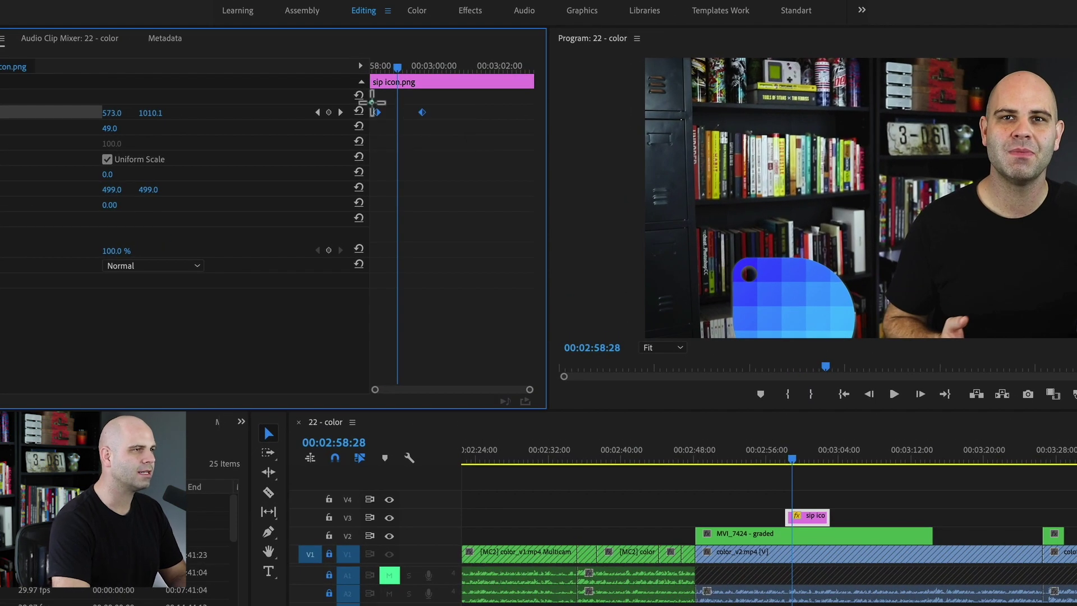
{"action": "right_click", "coordinate": [422, 114]}
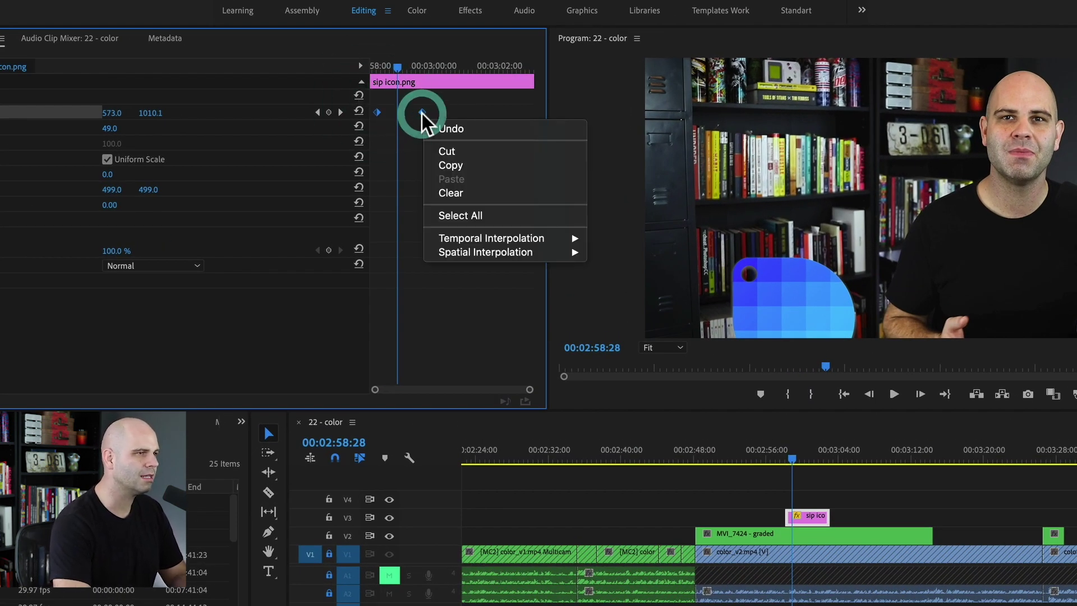
{"action": "mouse_move", "coordinate": [508, 240]}
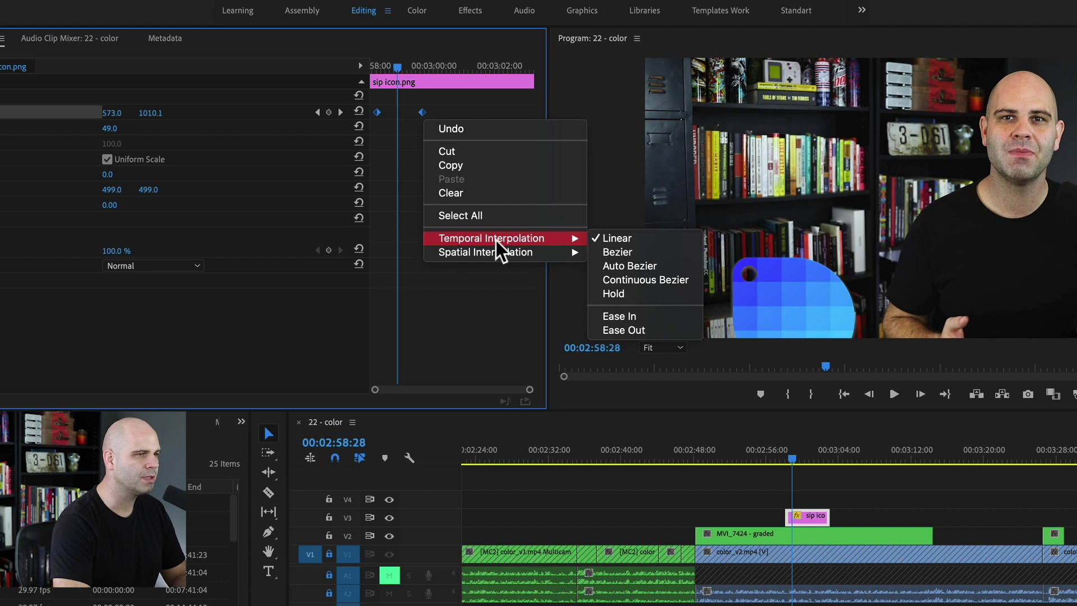
Ease the slide into the final keyframe, reshape its speed curve, and preview from 00:02:58:04
{"action": "left_click", "coordinate": [644, 316]}
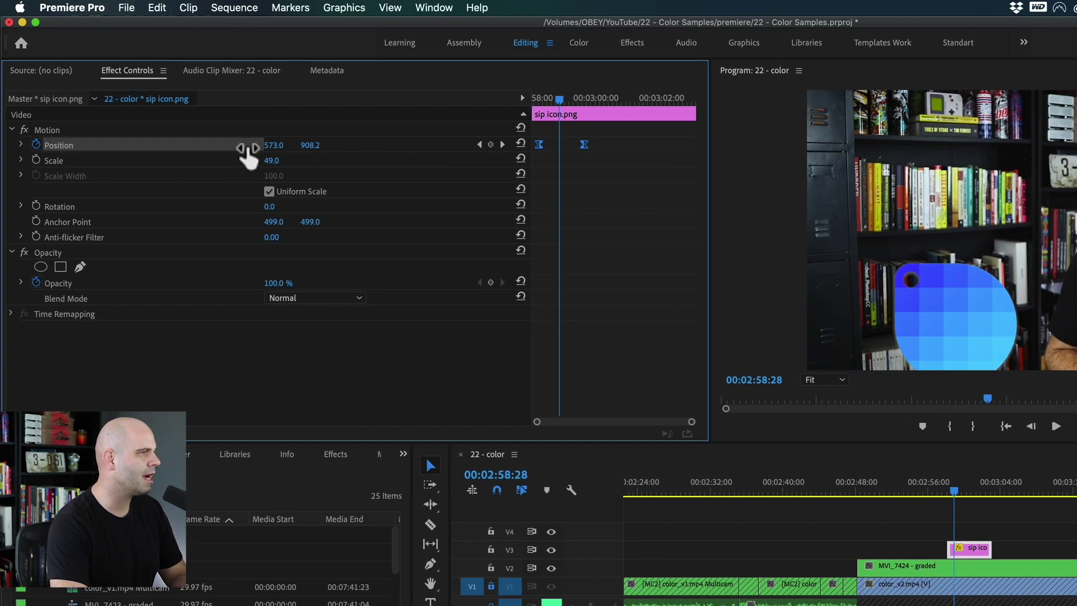
{"action": "left_click", "coordinate": [21, 146]}
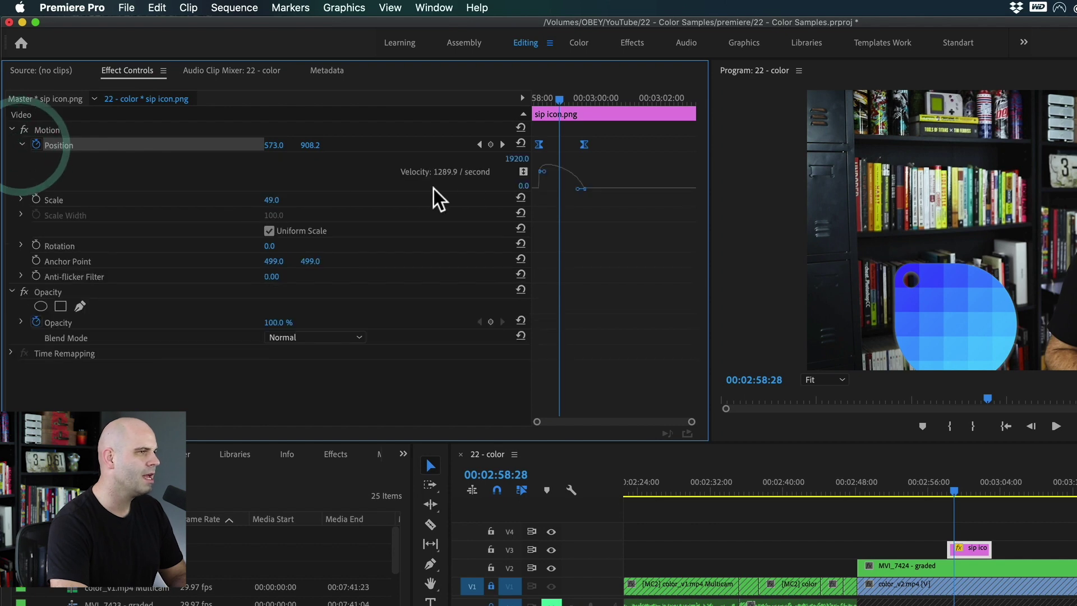
{"action": "left_click_drag", "start_coordinate": [543, 171], "coordinate": [561, 189]}
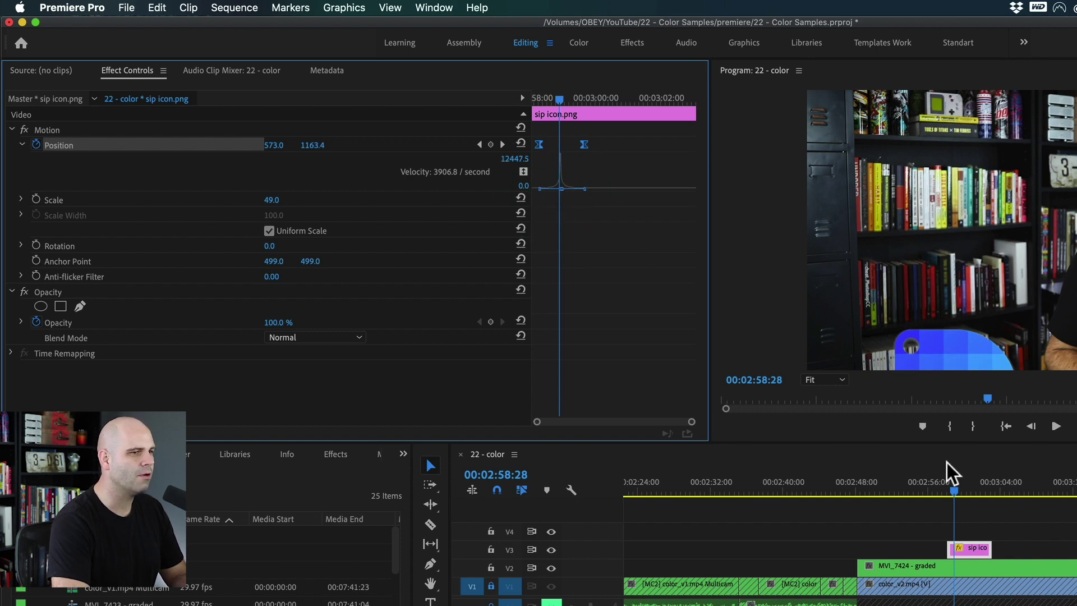
{"action": "left_click", "coordinate": [948, 491]}
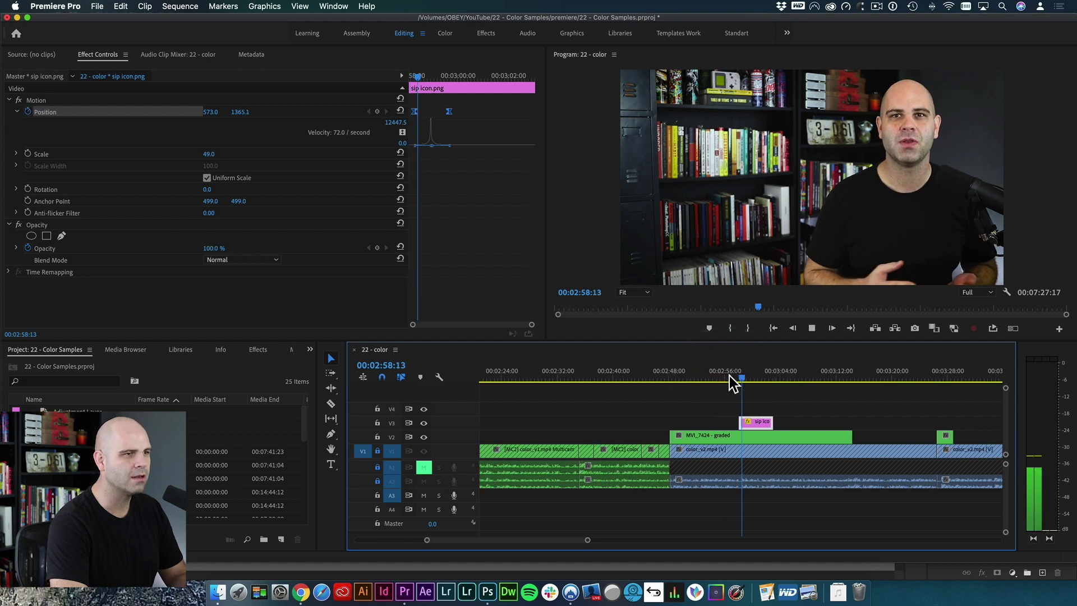
{"action": "key", "text": "space"}
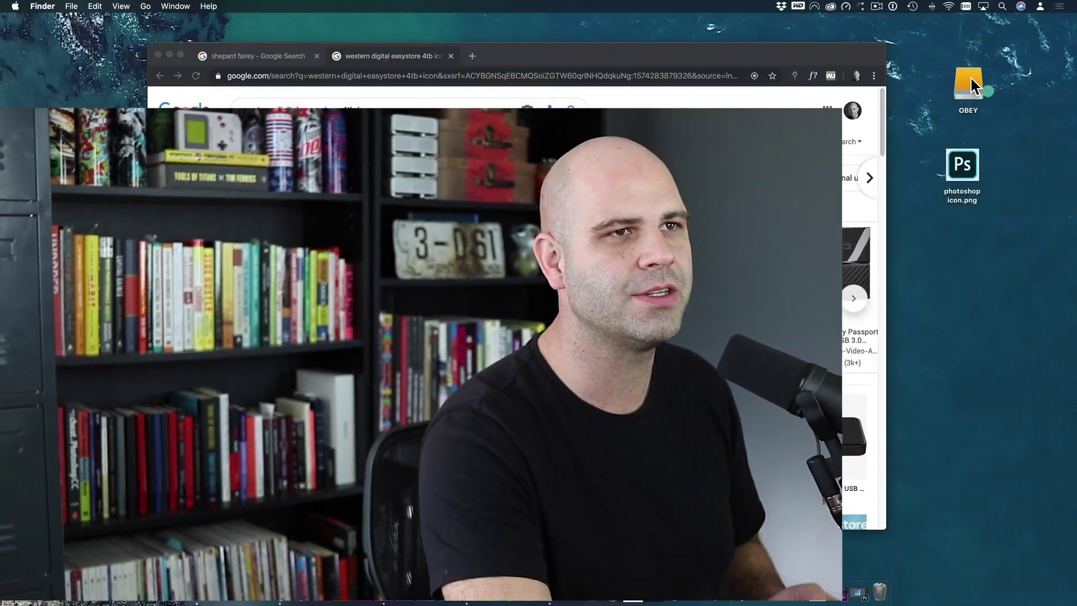
Select the OBEY drive icon on the desktop
{"action": "left_click", "coordinate": [970, 76]}
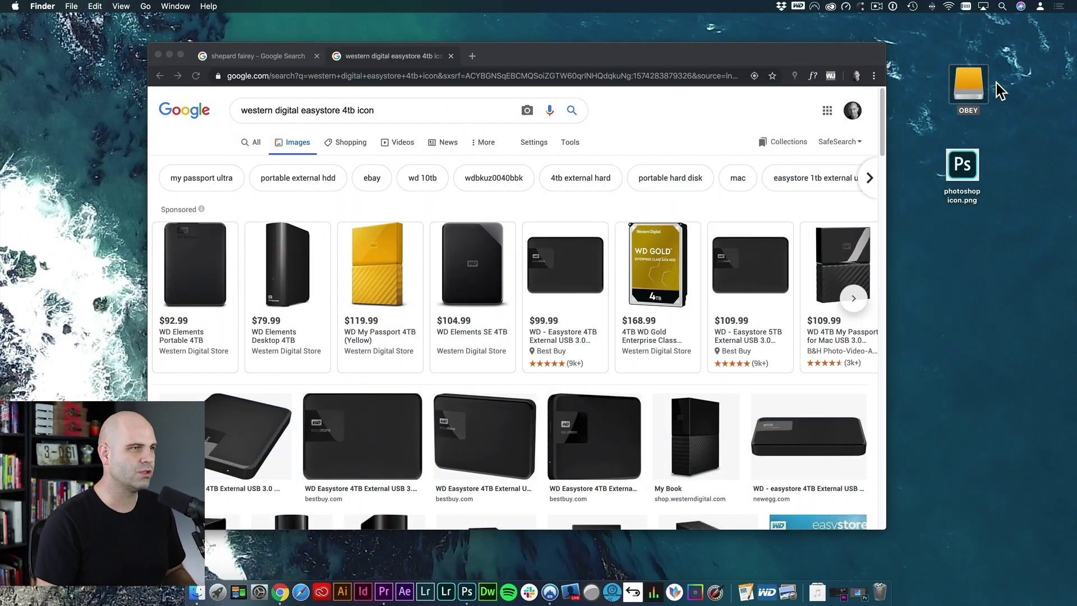
Open the WD Elements SE drive picture in a new Chrome tab and copy it
{"action": "left_click_drag", "start_coordinate": [590, 56], "coordinate": [571, 46]}
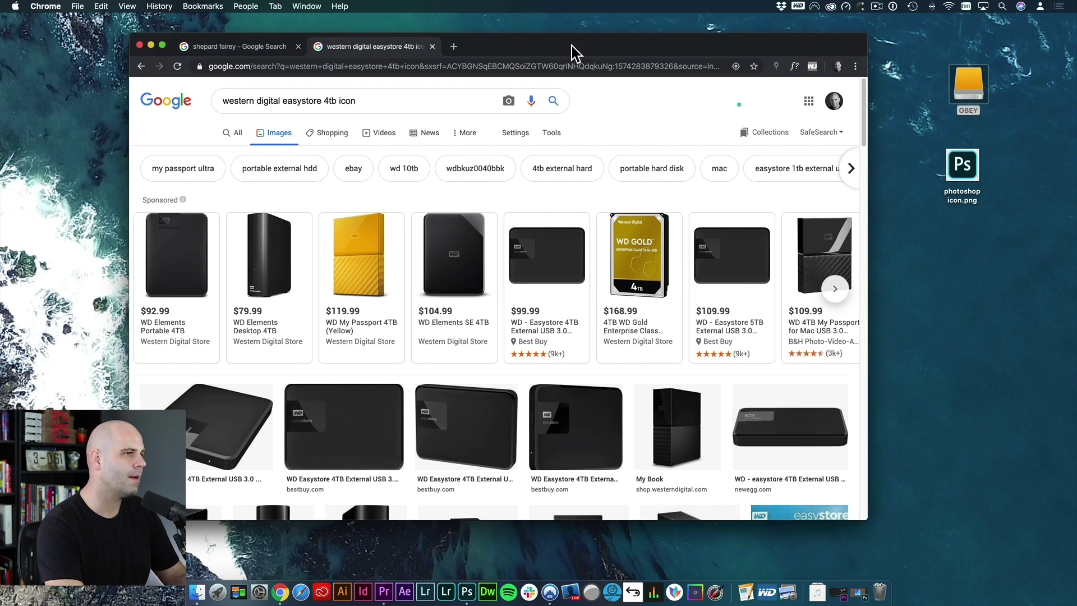
{"action": "right_click", "coordinate": [455, 258]}
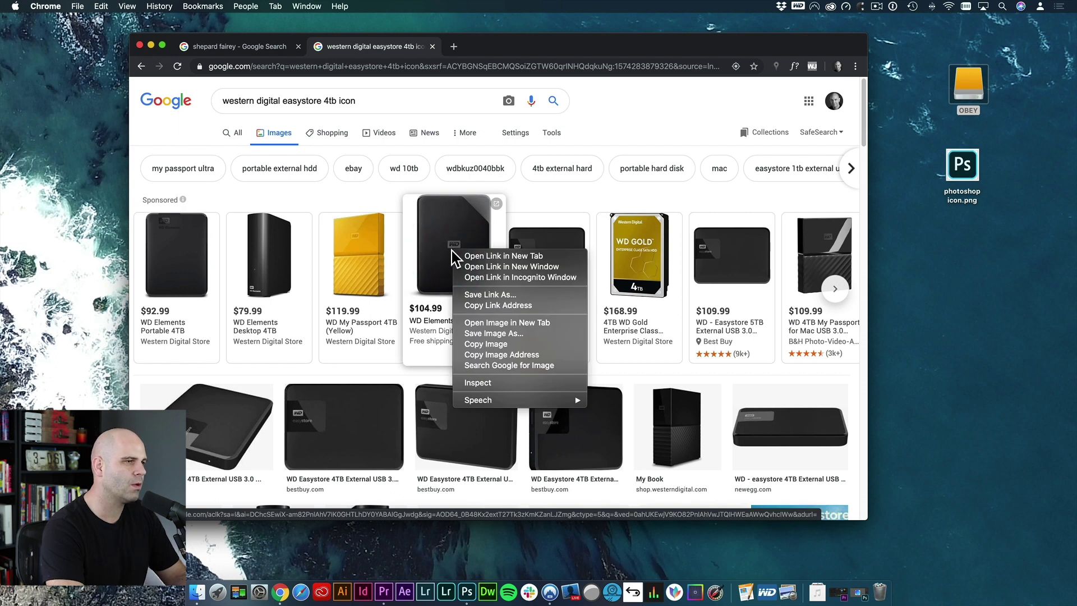
{"action": "left_click", "coordinate": [539, 328]}
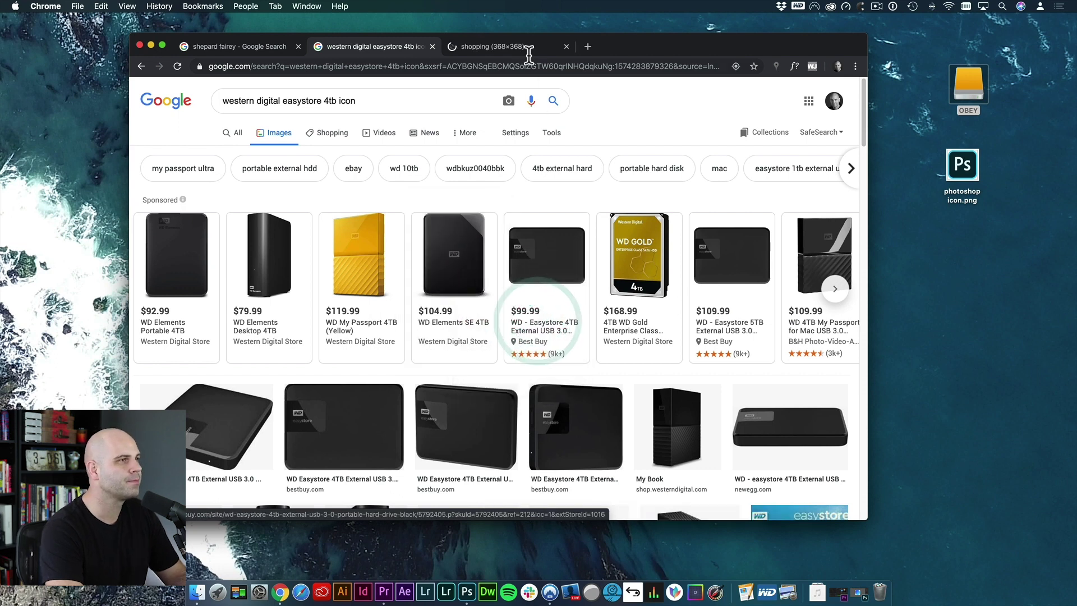
{"action": "left_click", "coordinate": [520, 46]}
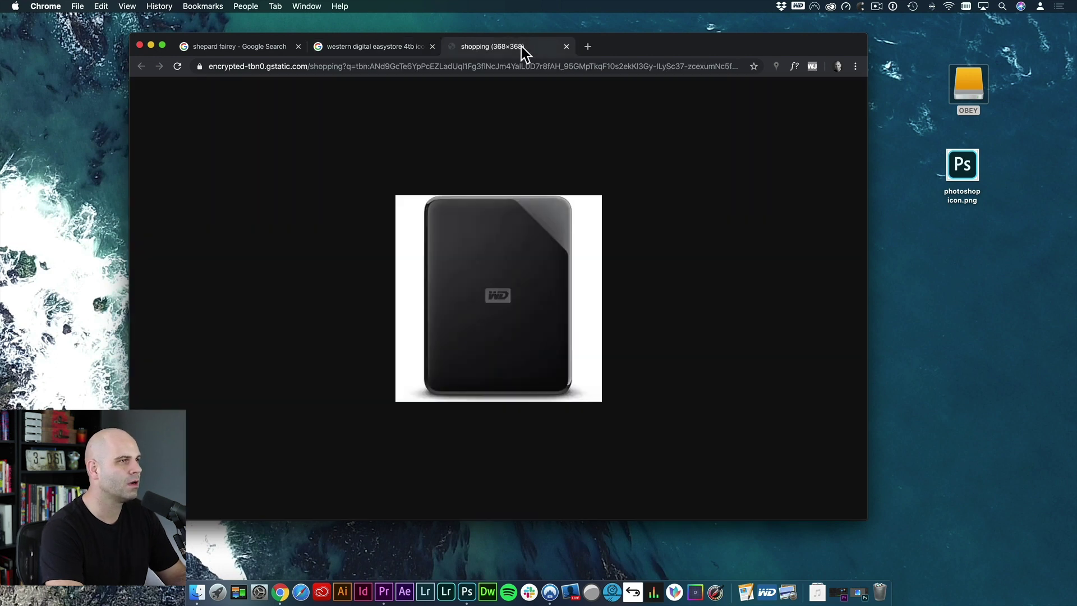
{"action": "right_click", "coordinate": [504, 226]}
{"action": "left_click", "coordinate": [537, 253]}
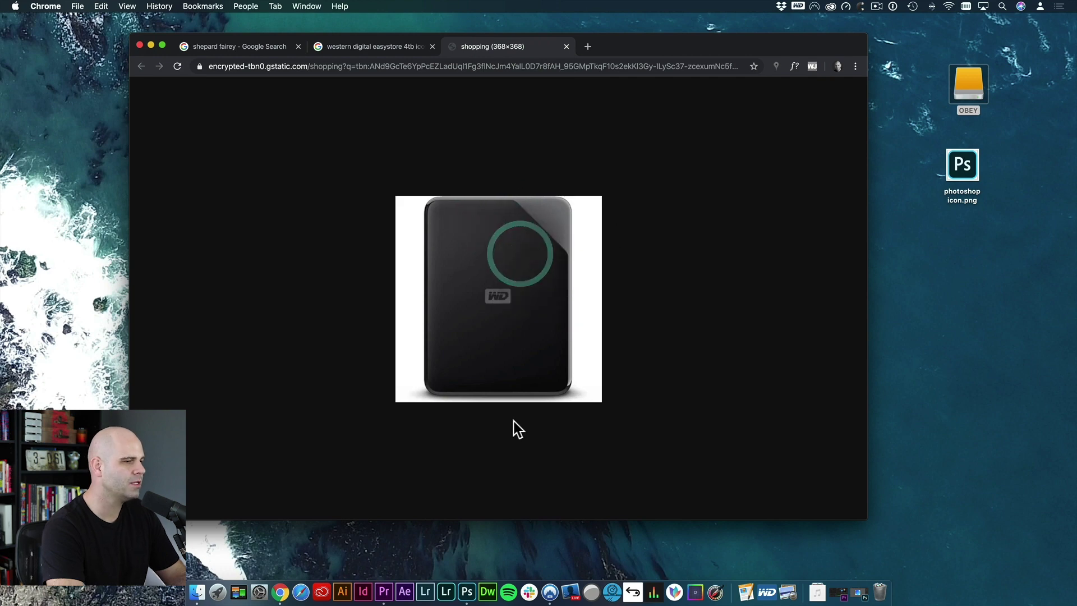
{"action": "left_click", "coordinate": [467, 592]}
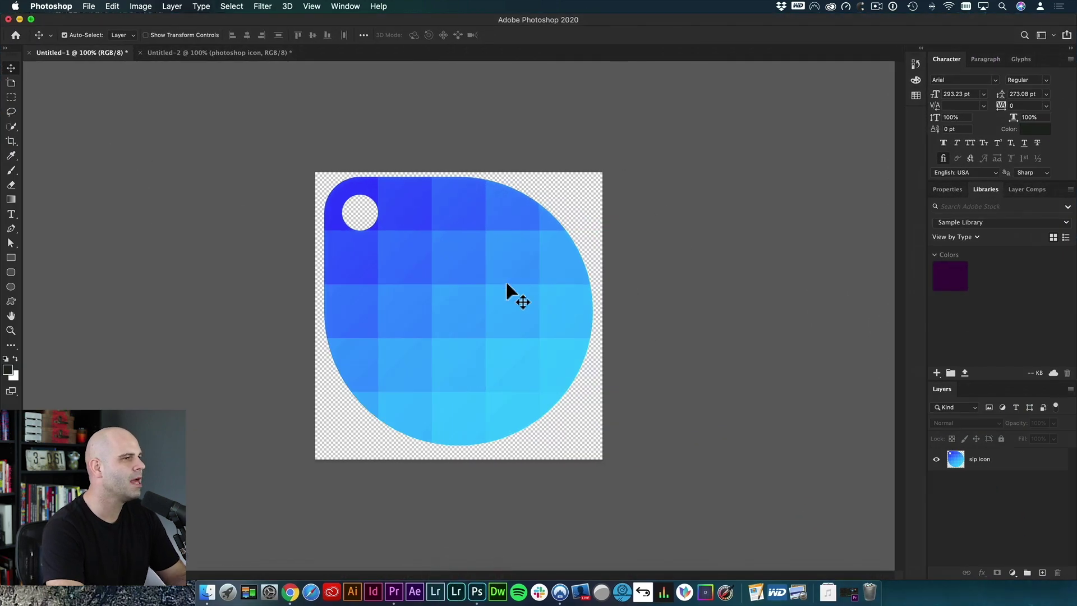
Paste the WD drive as Layer 1, enlarge it to fill the canvas, and hide the sip icon layer
{"action": "left_click", "coordinate": [504, 277]}
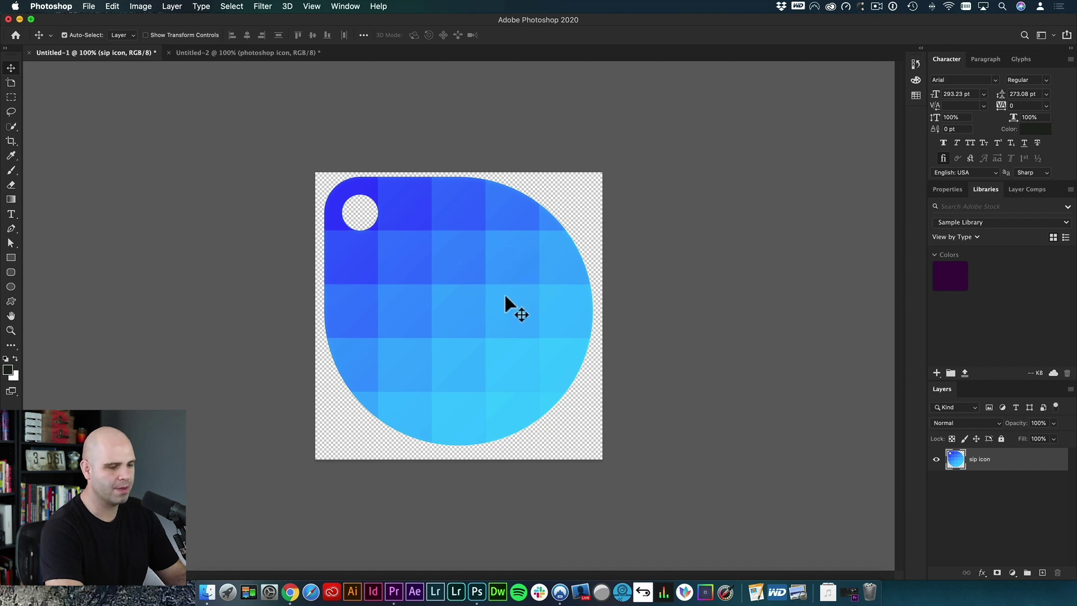
{"action": "key", "text": "super+v"}
{"action": "key", "text": "super+t"}
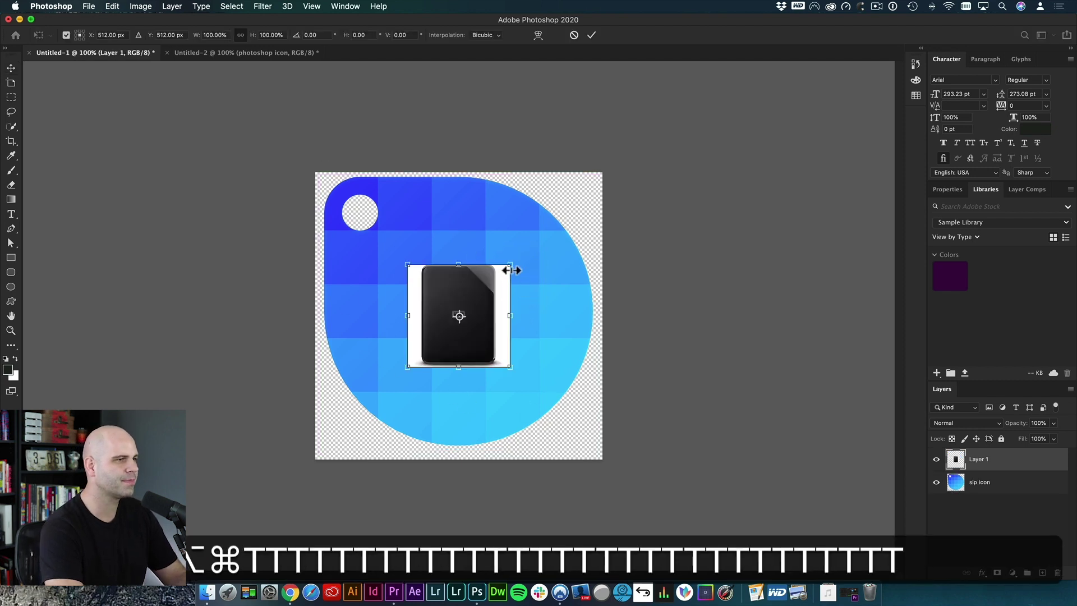
{"action": "left_click_drag", "start_coordinate": [510, 265], "coordinate": [571, 169]}
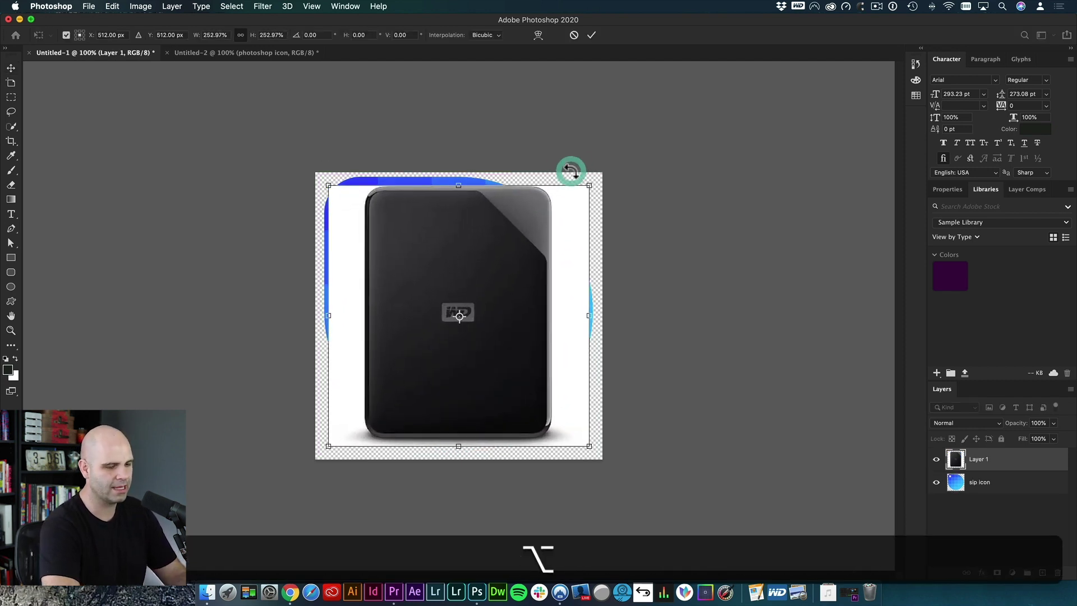
{"action": "left_click", "coordinate": [571, 170]}
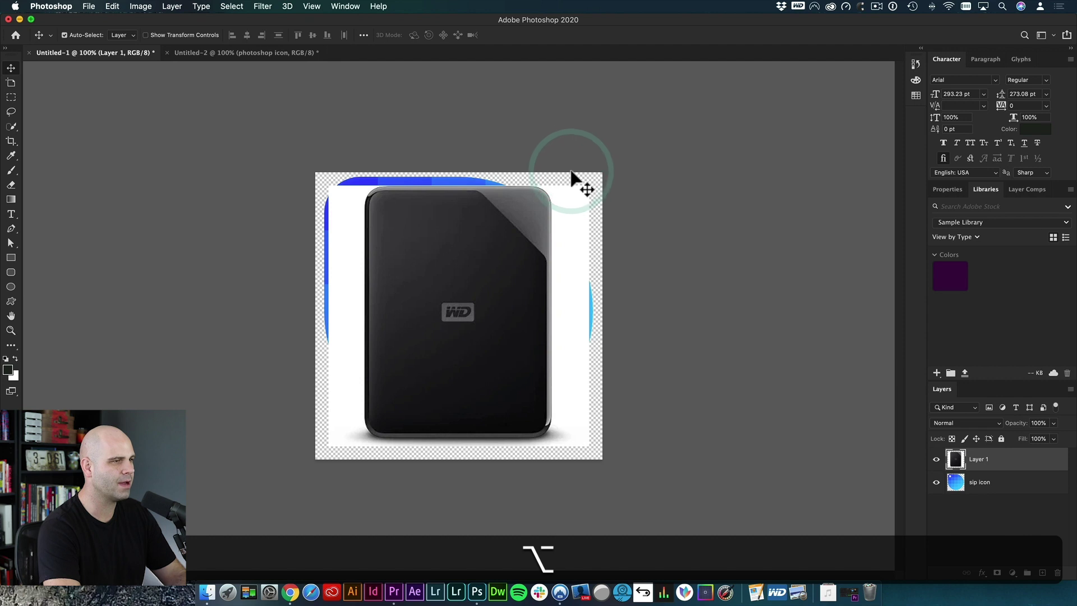
{"action": "left_click", "coordinate": [937, 482]}
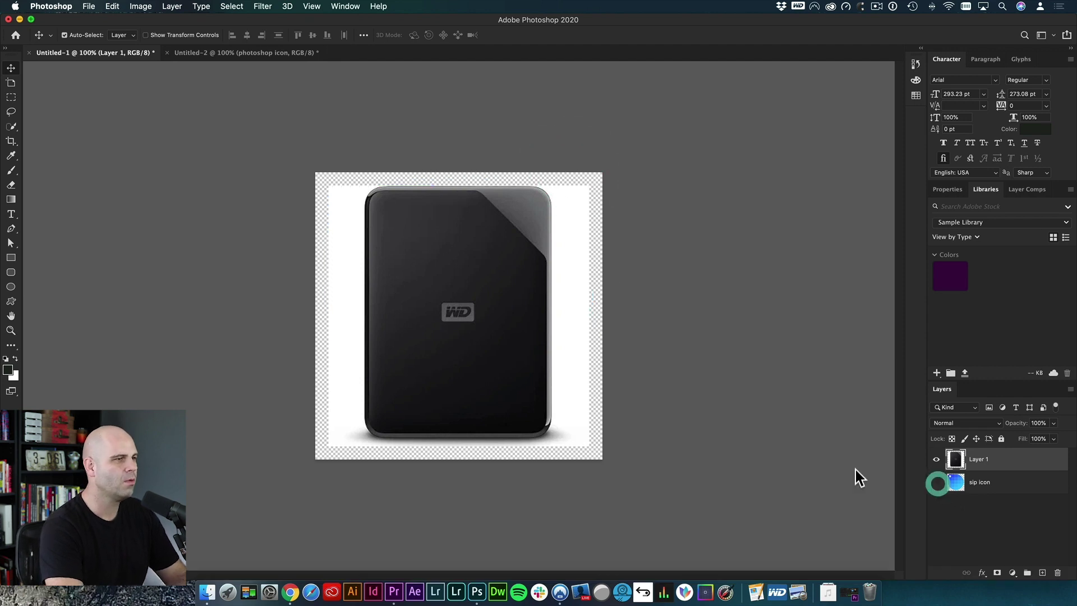
{"action": "left_click", "coordinate": [290, 592]}
{"action": "left_click", "coordinate": [265, 49]}
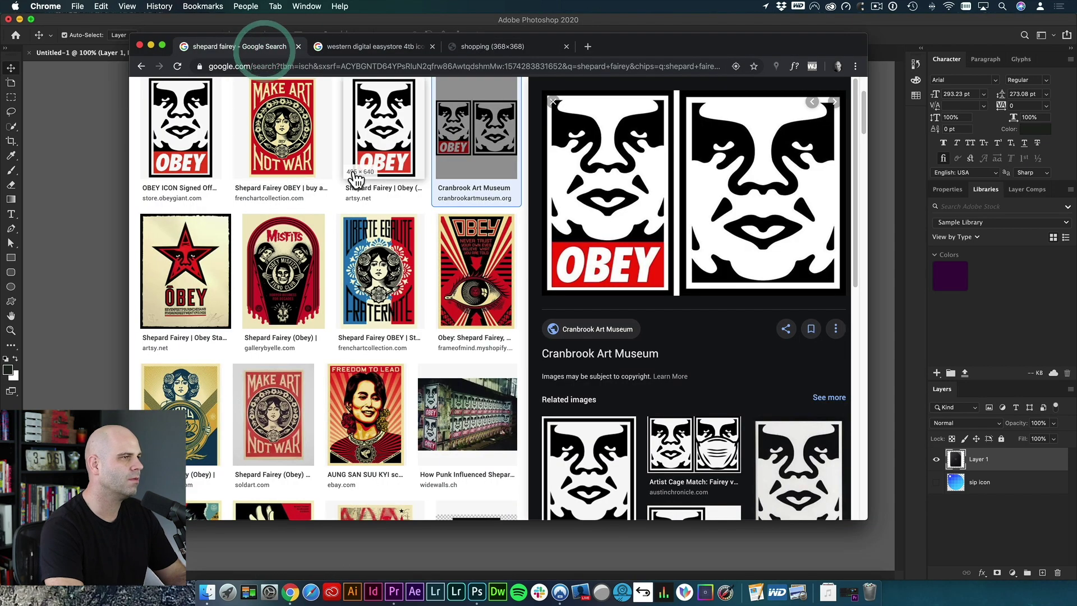
Open the third OBEY thumbnail in a new tab and copy the image
{"action": "right_click", "coordinate": [376, 118]}
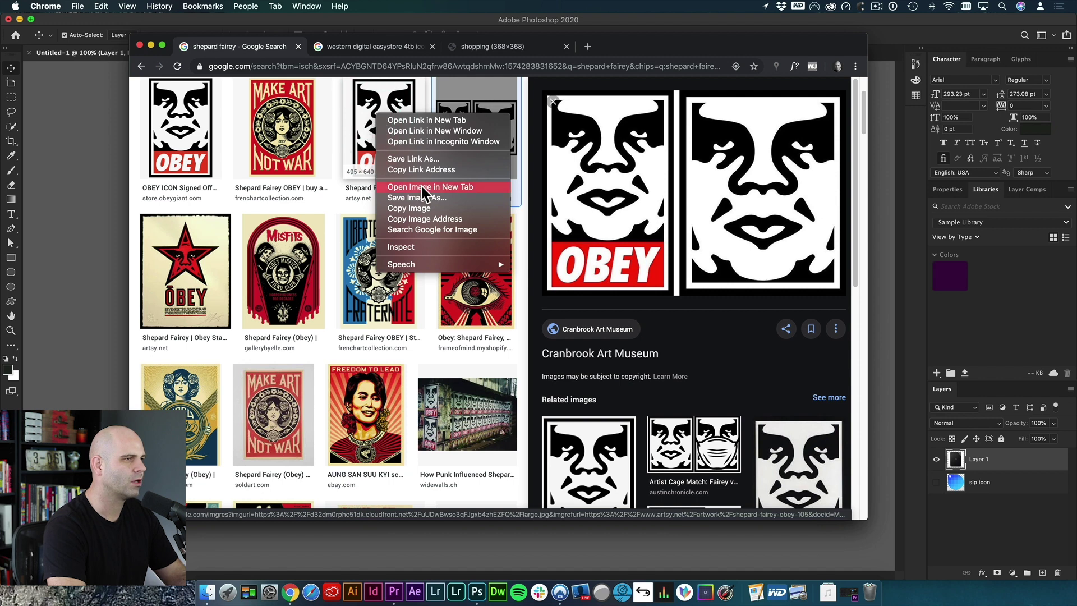
{"action": "left_click", "coordinate": [454, 186]}
{"action": "left_click", "coordinate": [379, 47]}
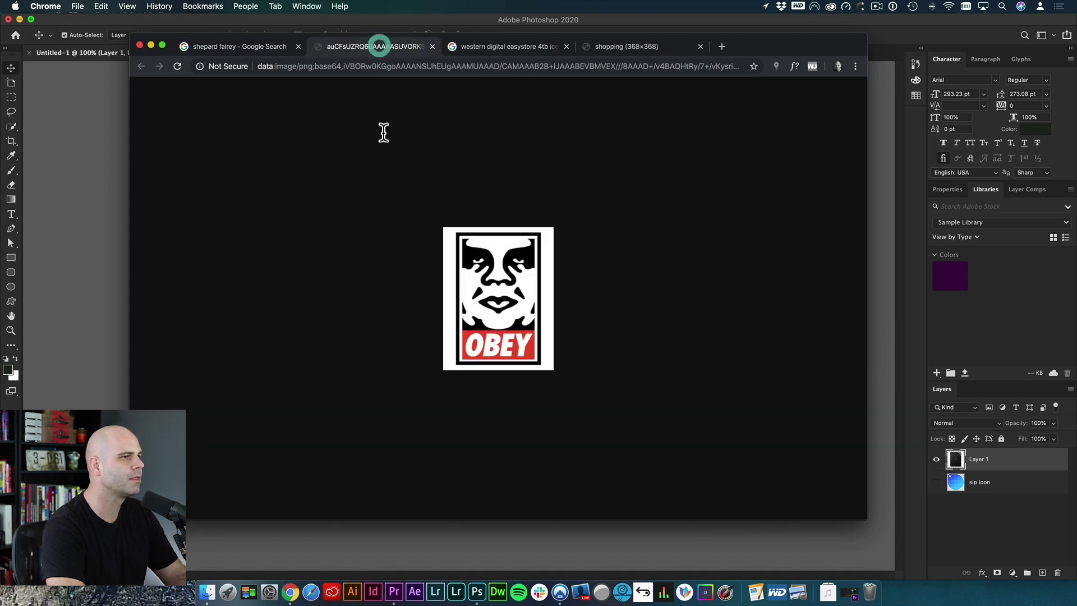
{"action": "right_click", "coordinate": [516, 289]}
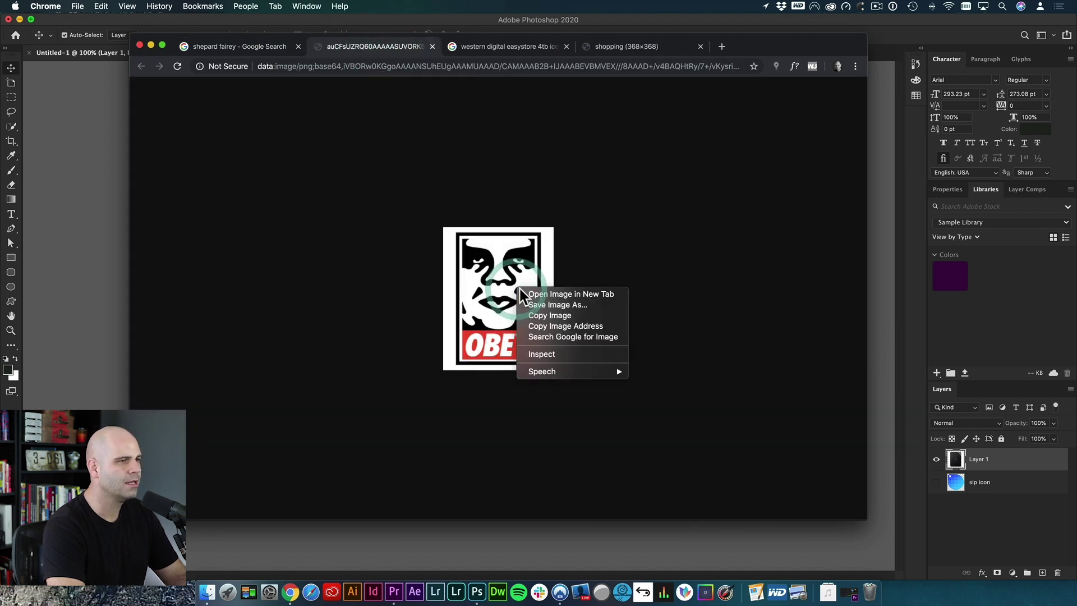
{"action": "left_click", "coordinate": [565, 315]}
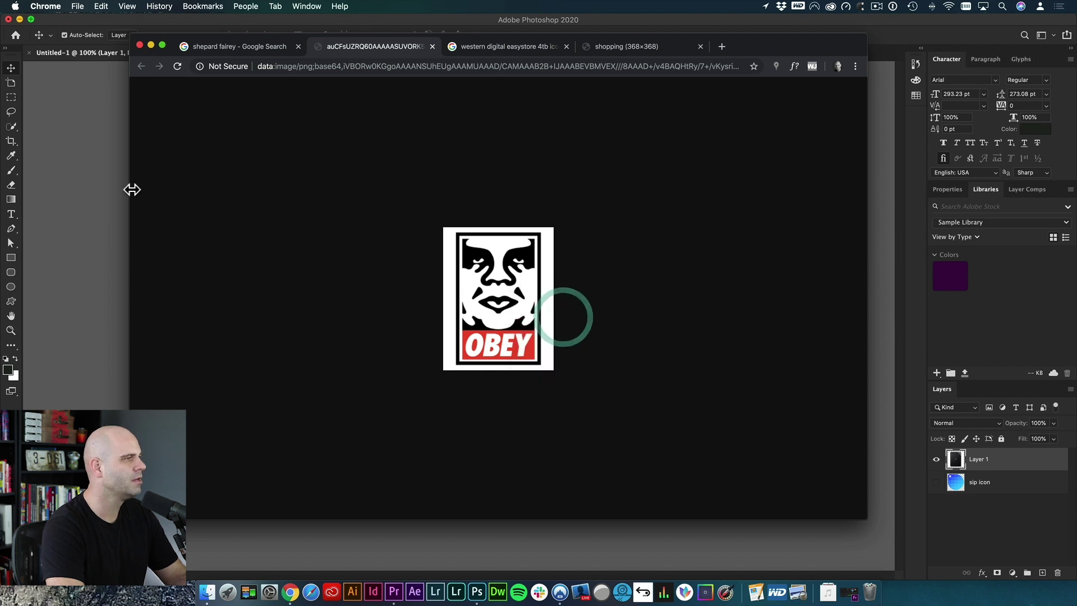
{"action": "left_click", "coordinate": [85, 186]}
Paste the OBEY poster as Layer 2 and enlarge it over the drive
{"action": "key", "text": "super+v"}
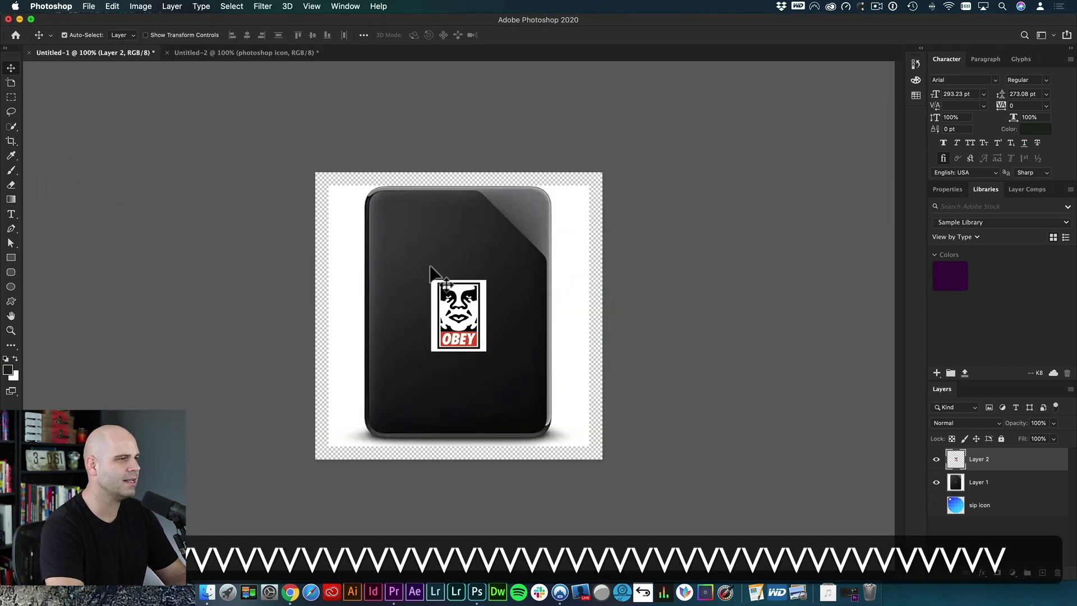
{"action": "key", "text": "super+t"}
{"action": "left_click_drag", "start_coordinate": [476, 277], "coordinate": [530, 223]}
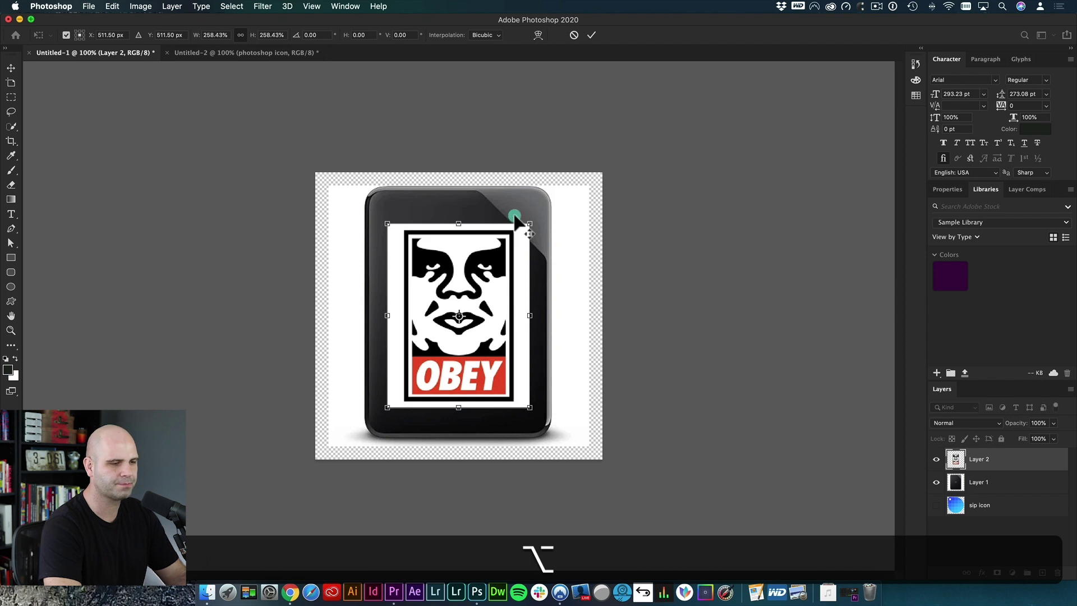
{"action": "key", "text": "Return"}
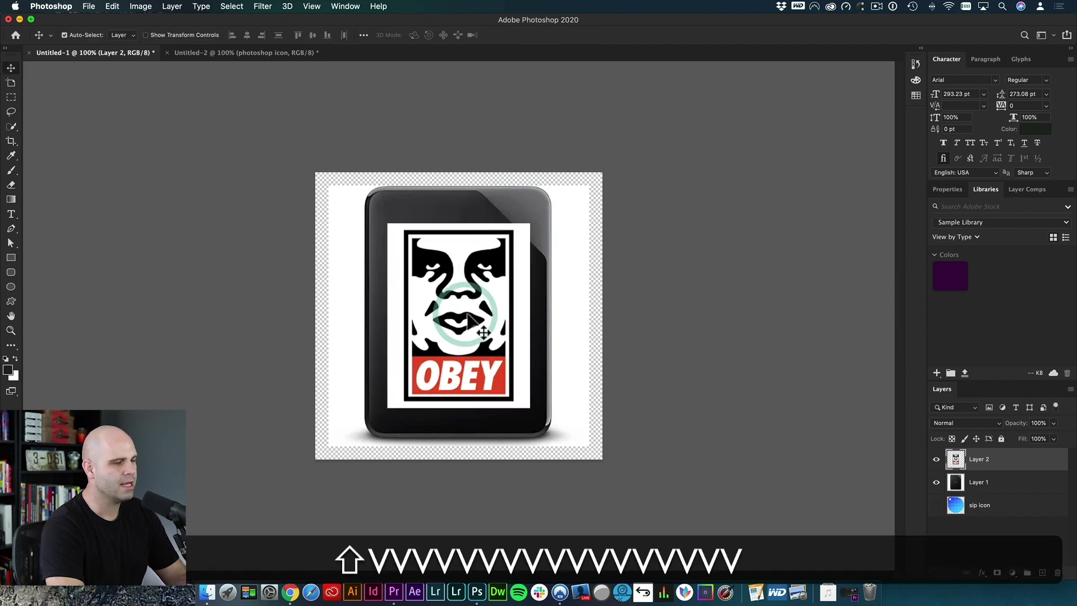
Delete the poster's white border with a contiguous Magic Wand selection and enlarge it to 121.83%
{"action": "key", "text": "w"}
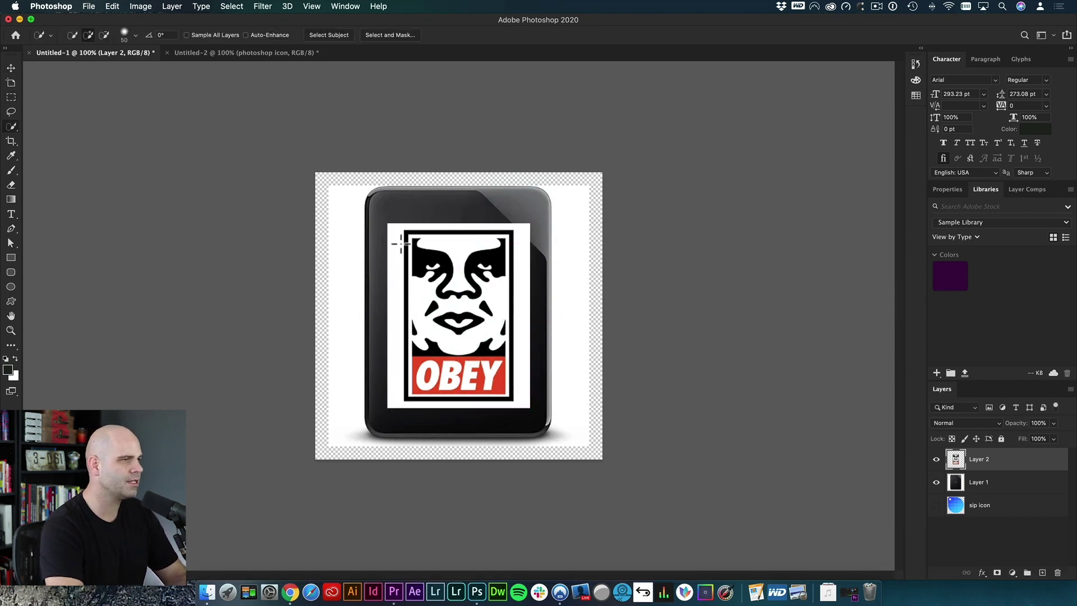
{"action": "key", "text": "shift+w"}
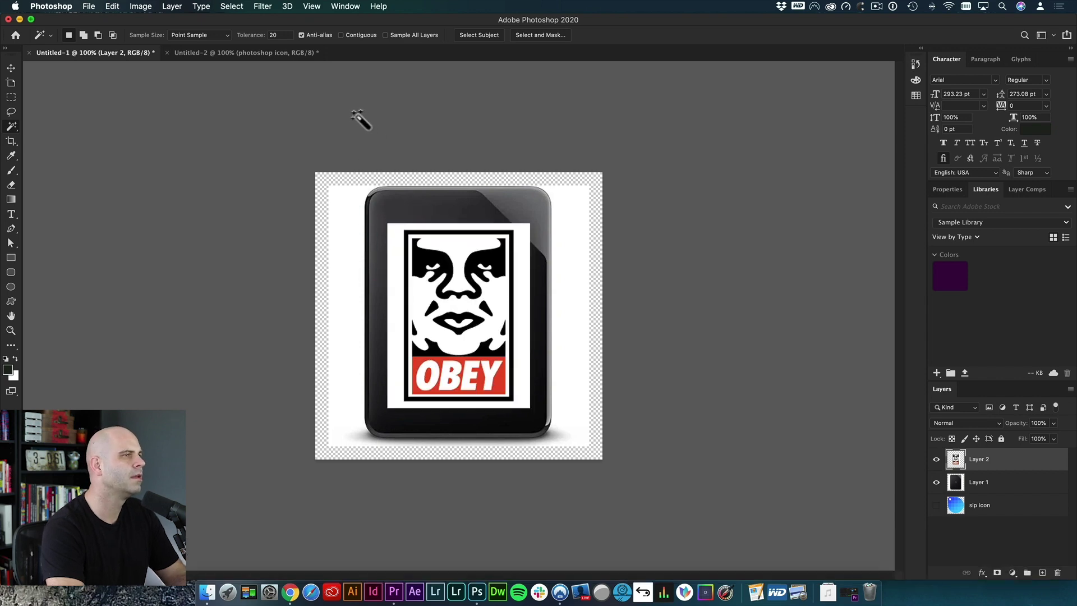
{"action": "left_click", "coordinate": [356, 36]}
{"action": "left_click", "coordinate": [401, 248]}
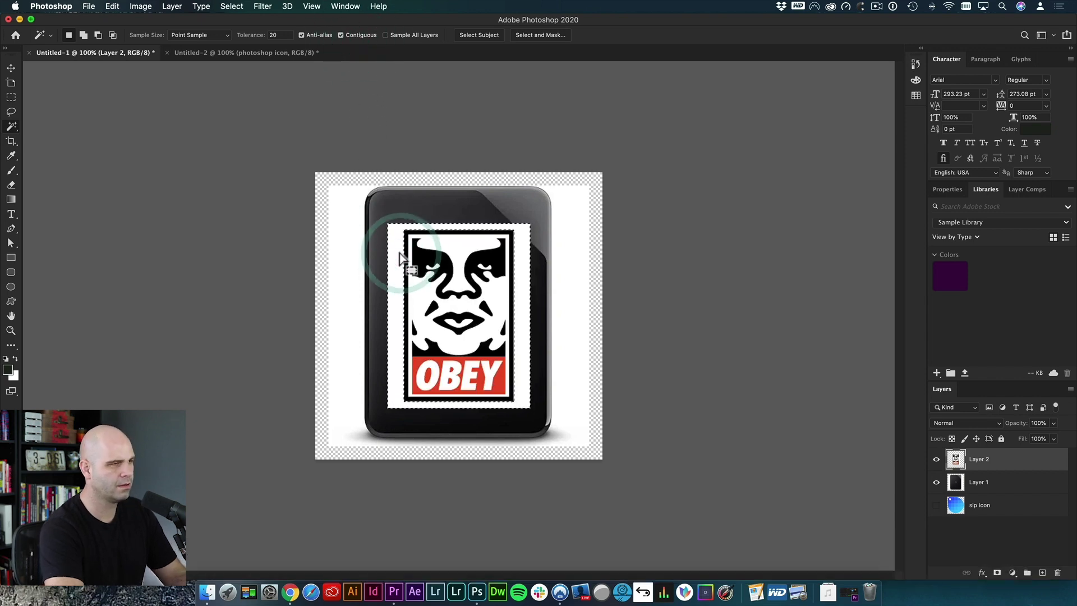
{"action": "key", "text": "Delete"}
{"action": "key", "text": "v"}
{"action": "key", "text": "super+t"}
{"action": "left_click_drag", "start_coordinate": [513, 231], "coordinate": [526, 206]}
{"action": "key", "text": "Return"}
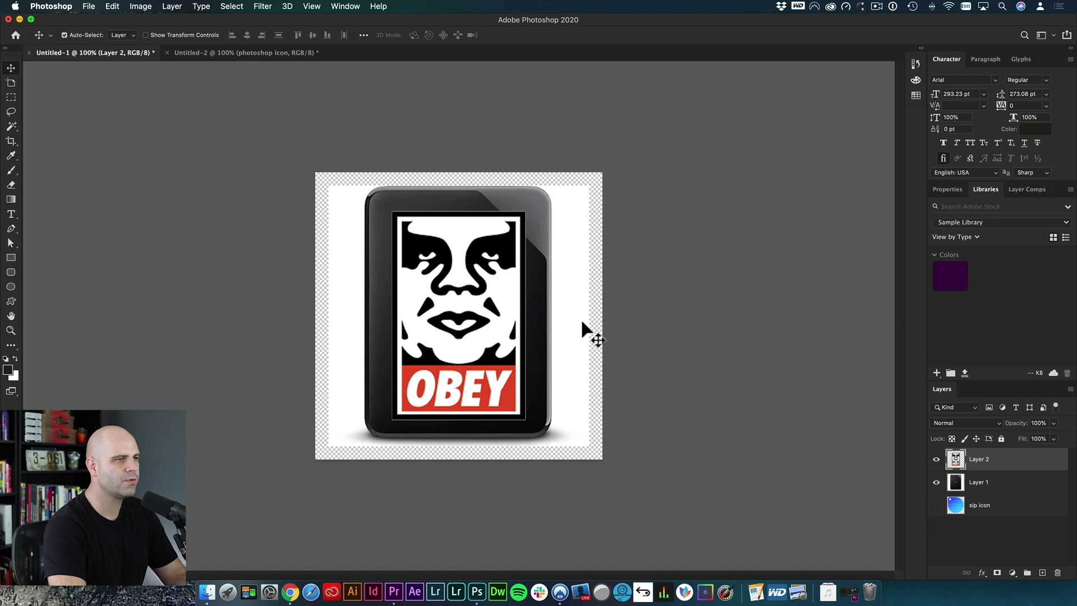
Cut the white background away from the drive on Layer 1 using the Magic Wand
{"action": "key", "text": "w"}
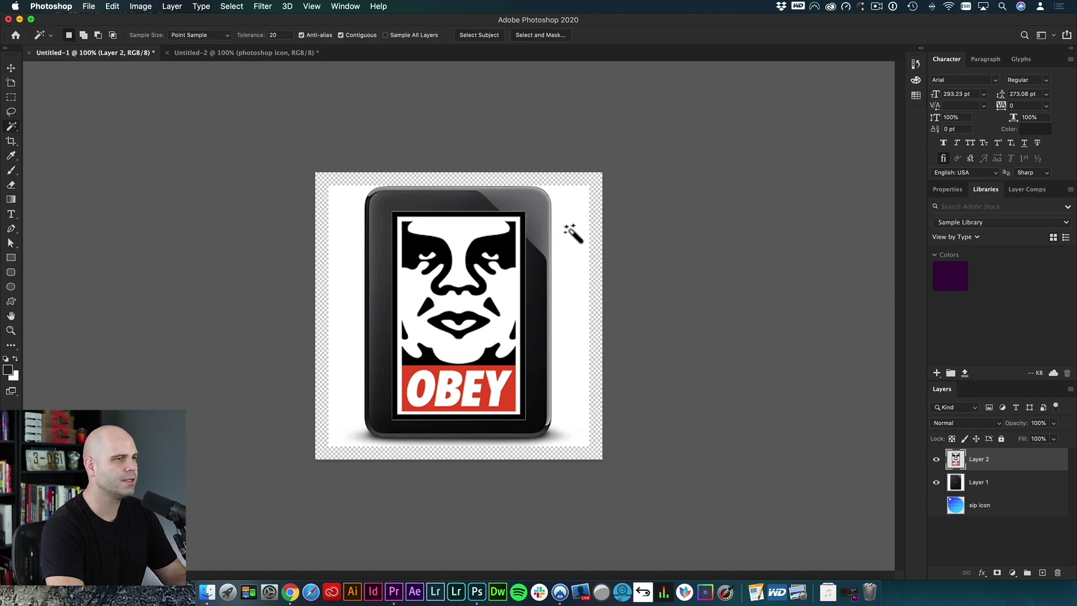
{"action": "key", "text": "super+d"}
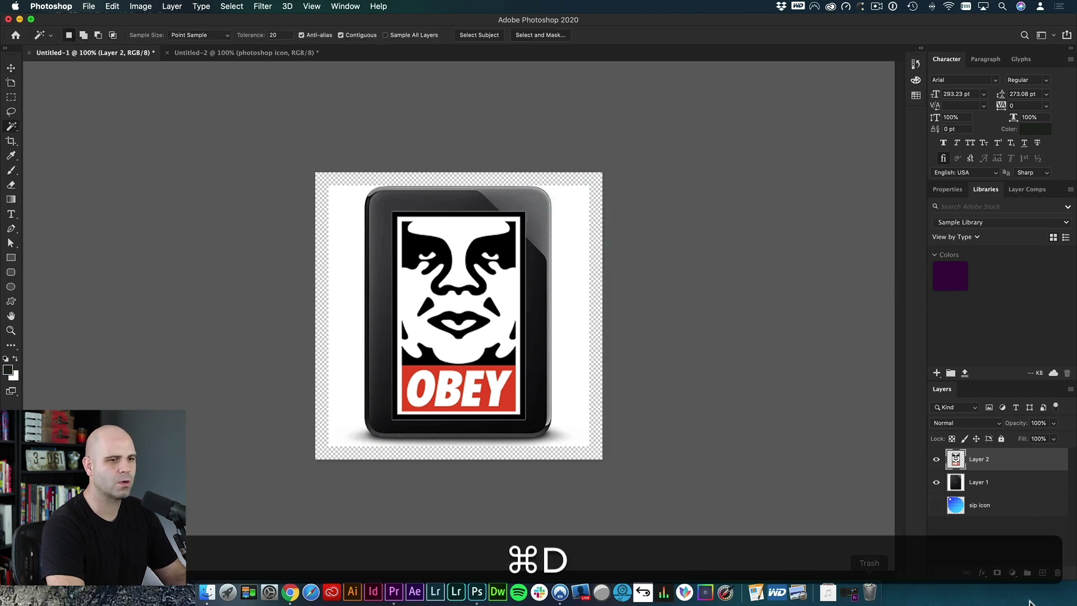
{"action": "left_click", "coordinate": [993, 475]}
{"action": "left_click", "coordinate": [560, 310], "text": "shift"}
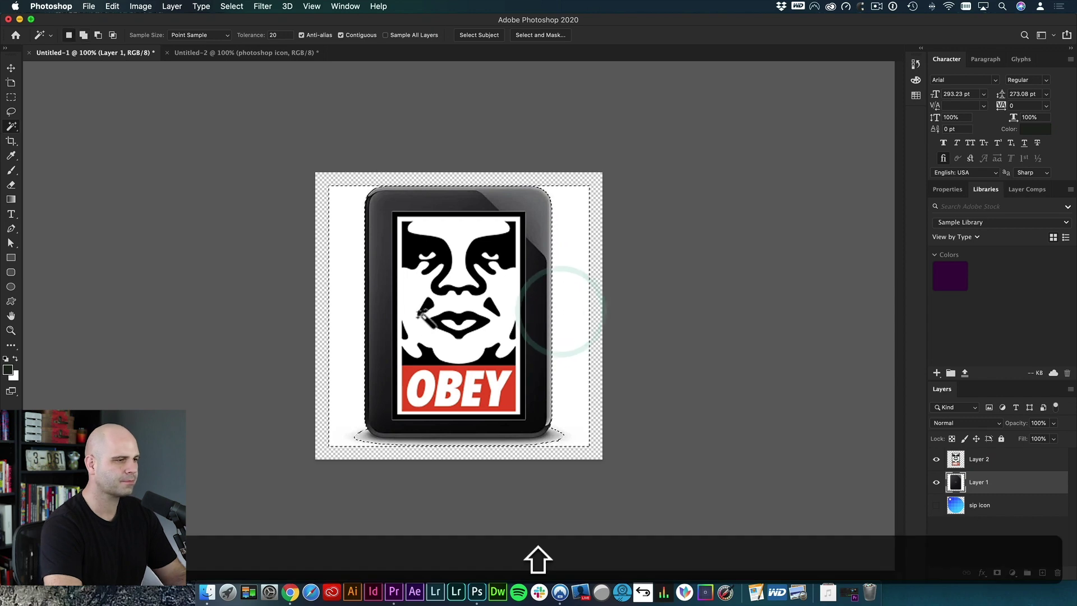
{"action": "key", "text": "super+x"}
{"action": "key", "text": "v"}
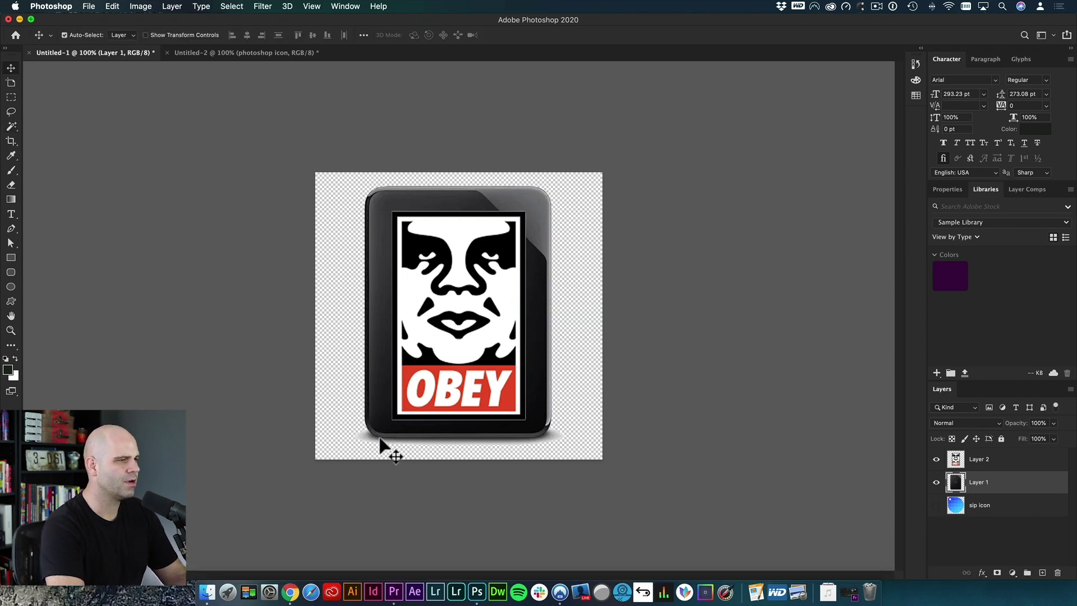
Zoom in on the bottom of the drive and switch to the Quick Selection tool
{"action": "key", "text": "super+plus"}
{"action": "scroll", "coordinate": [558, 394], "scroll_direction": "down", "scroll_amount": 4}
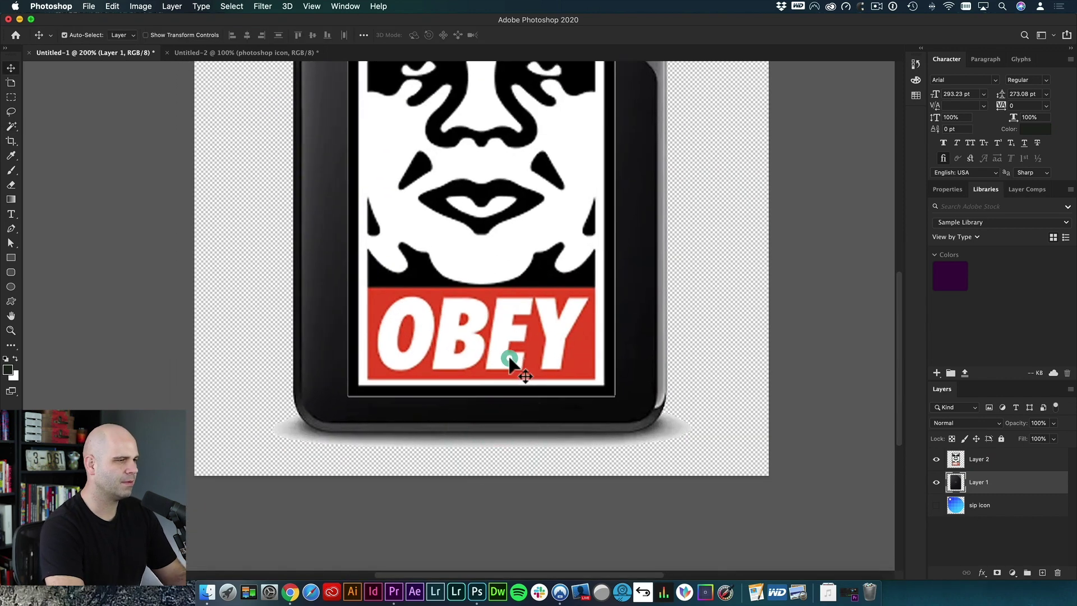
{"action": "left_click", "coordinate": [522, 367]}
{"action": "key", "text": "p"}
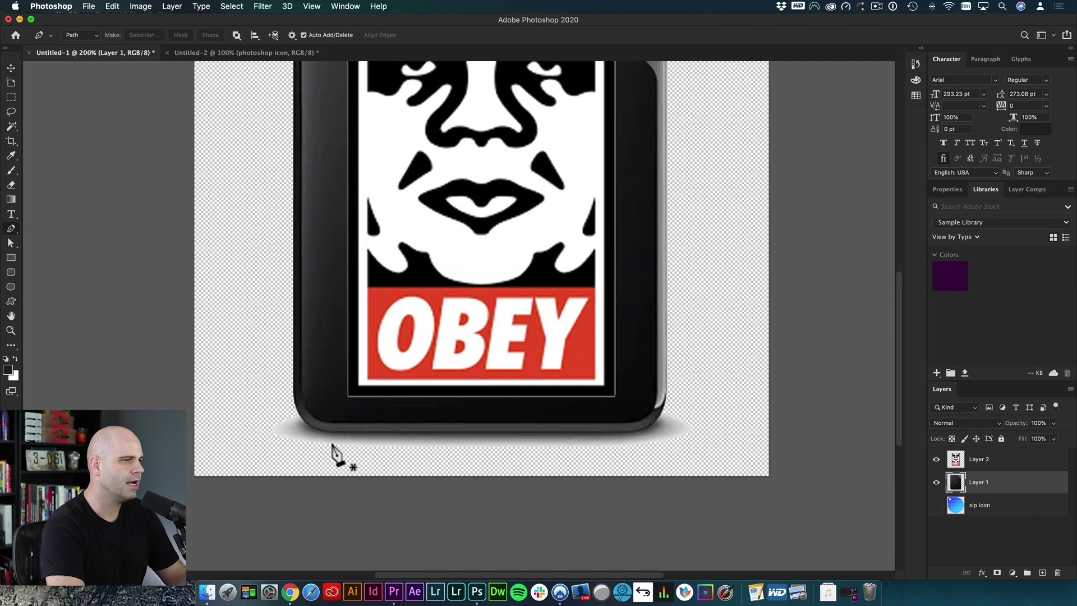
{"action": "key", "text": "shift+w"}
{"action": "key", "text": "shift+w"}
{"action": "key", "text": "shift+w"}
{"action": "key", "text": "shift+w"}
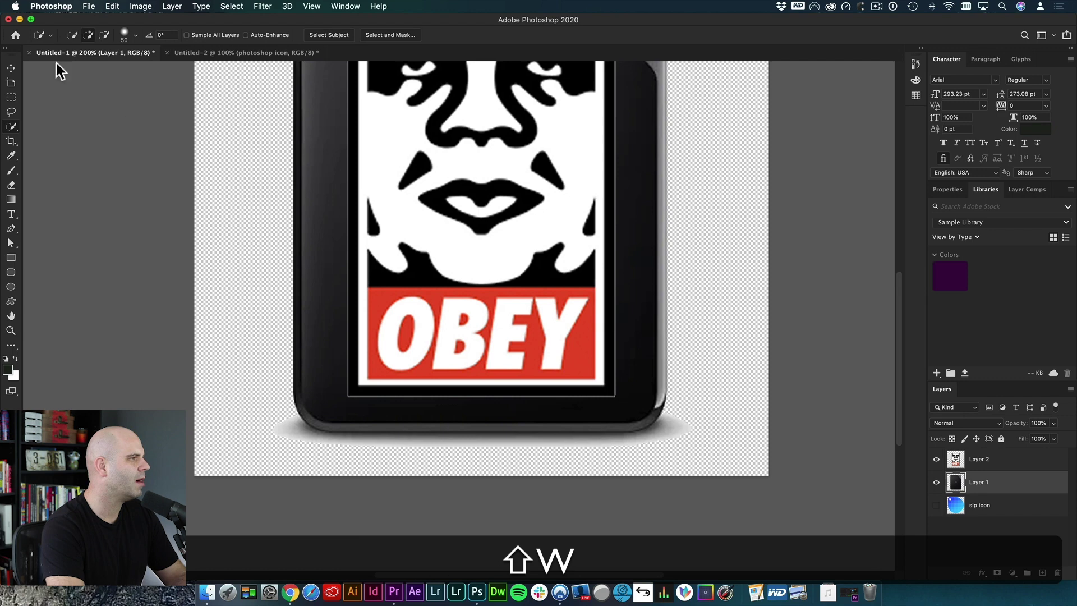
{"action": "left_click", "coordinate": [13, 129]}
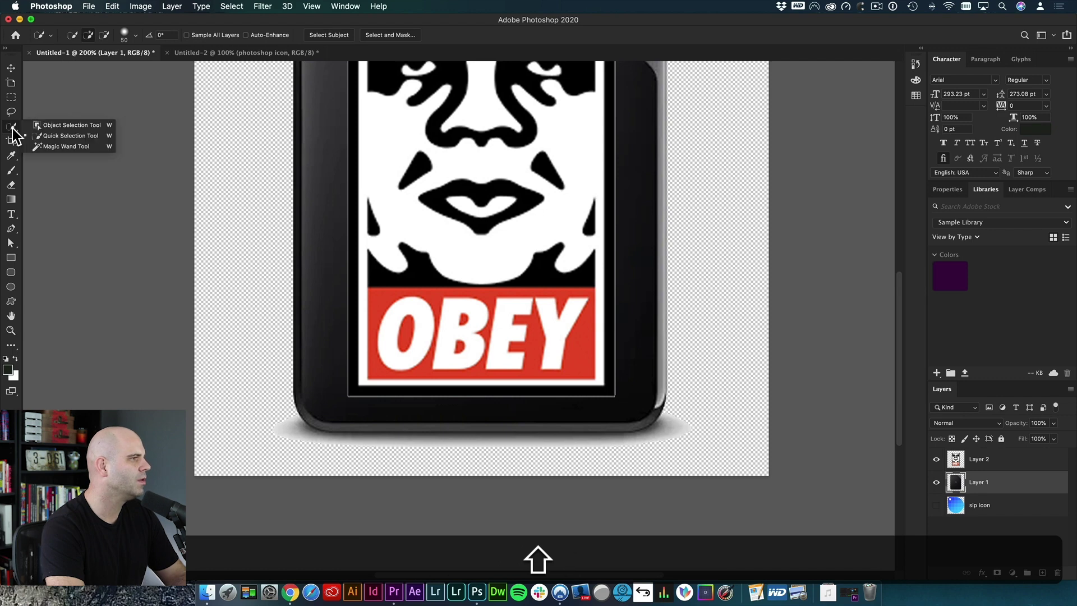
{"action": "left_click", "coordinate": [74, 136]}
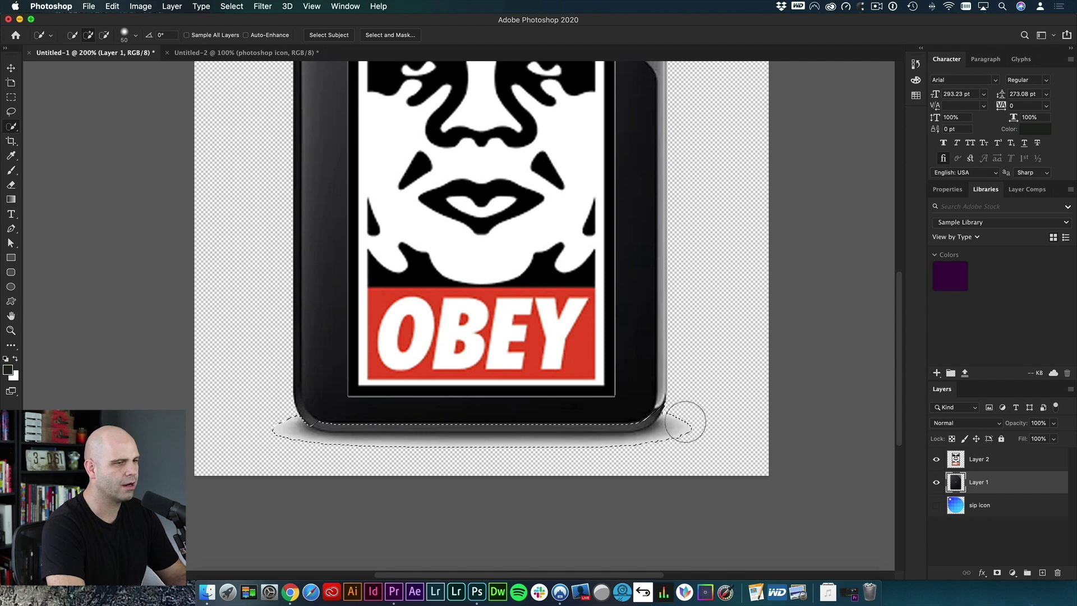
{"action": "key", "text": "super+d"}
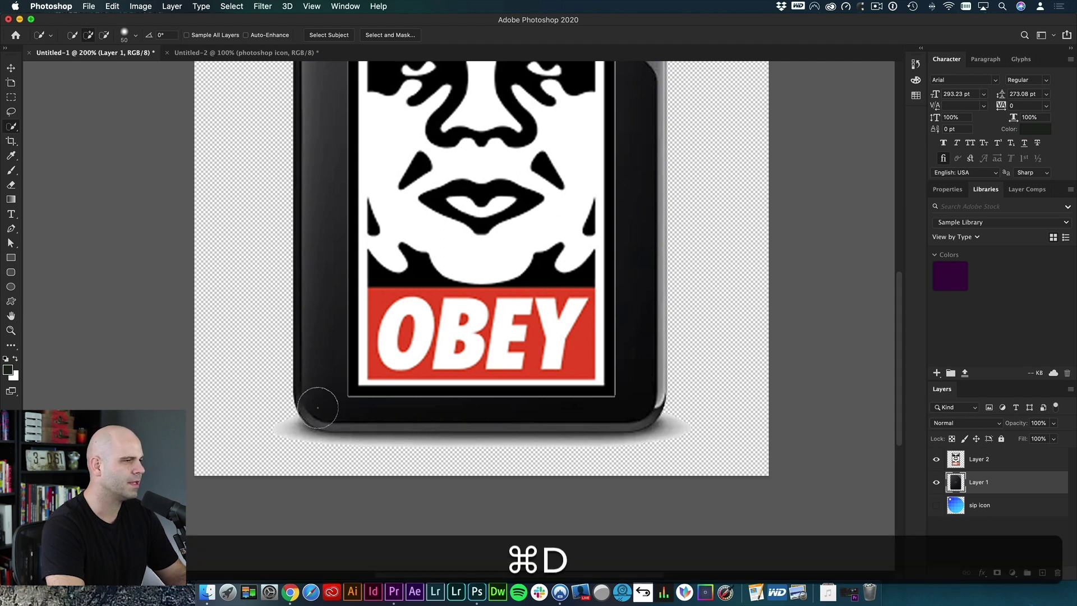
Select the drive's bottom edge, invert the selection, and erase the grey shadow beneath
{"action": "left_click_drag", "start_coordinate": [331, 409], "coordinate": [427, 411]}
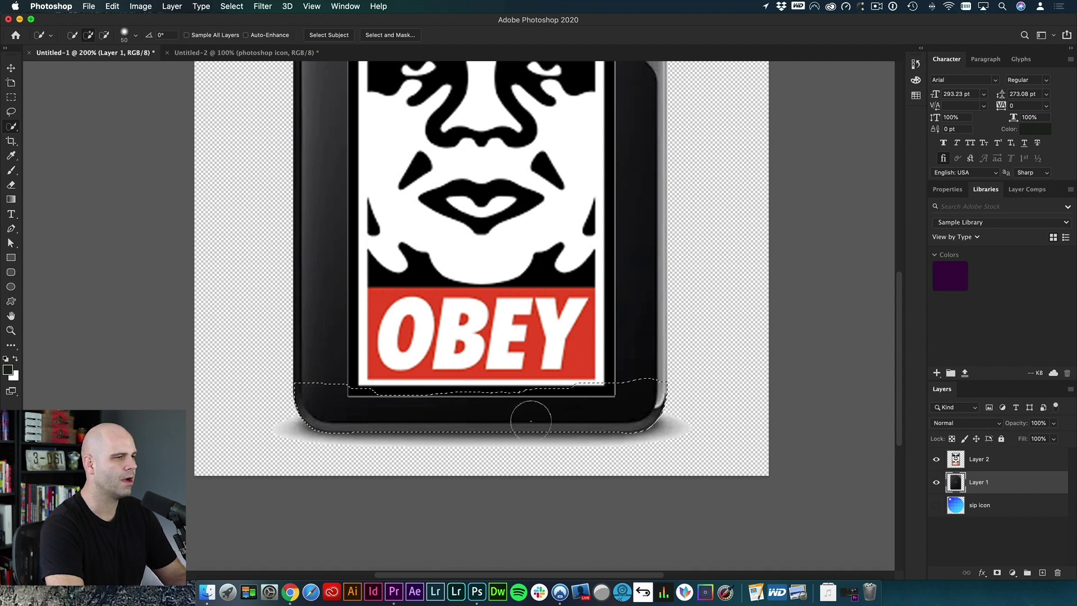
{"action": "key", "text": "super"}
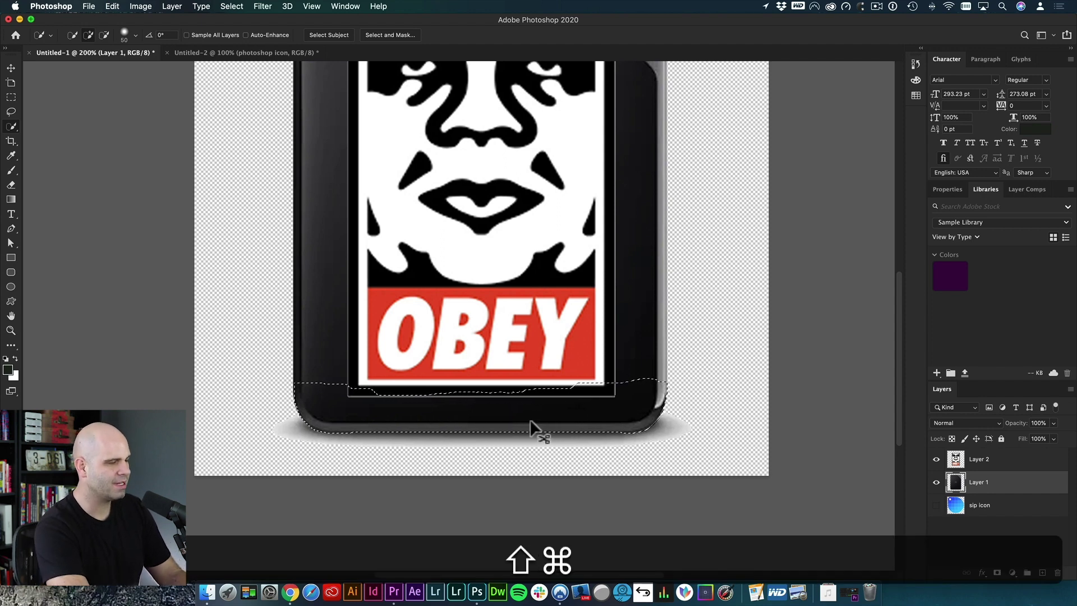
{"action": "key", "text": "super+shift+i"}
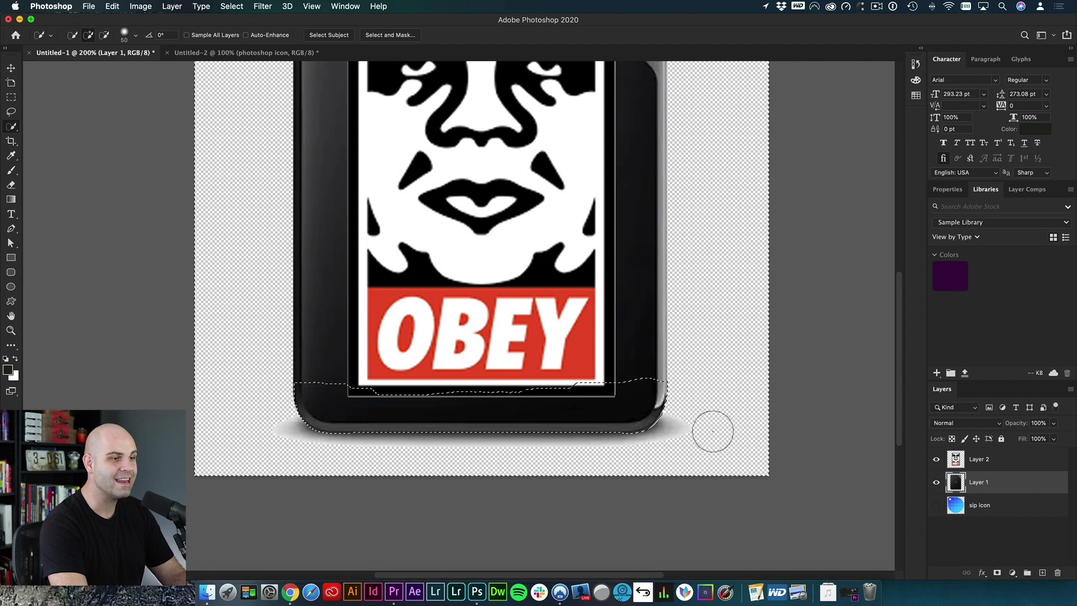
{"action": "key", "text": "e"}
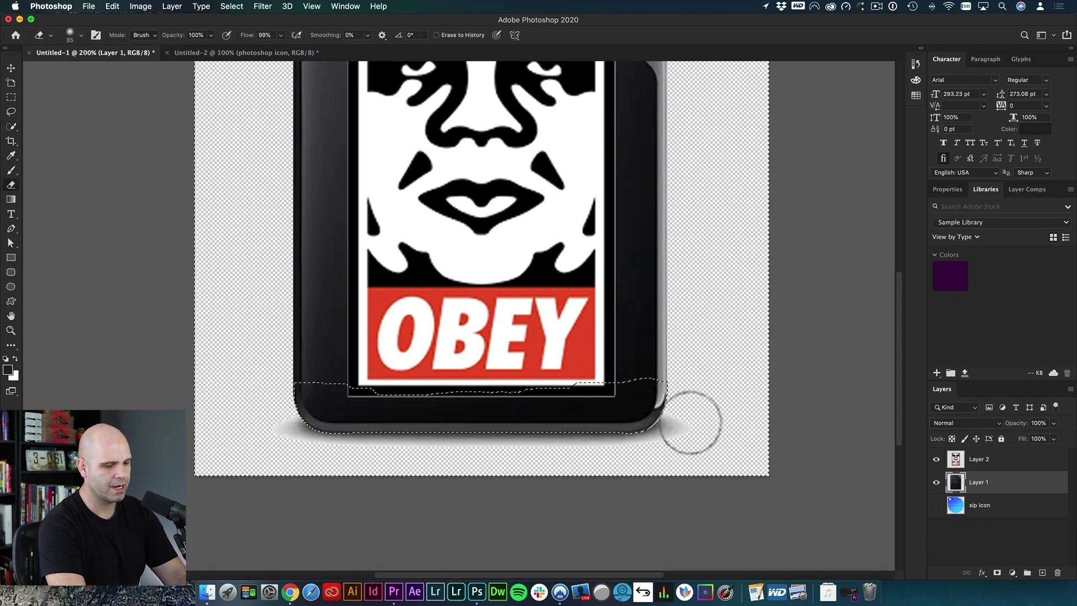
{"action": "mouse_move", "coordinate": [650, 436]}
{"action": "left_mouse_down"}
{"action": "mouse_move", "coordinate": [317, 452]}
{"action": "mouse_move", "coordinate": [648, 439]}
{"action": "mouse_move", "coordinate": [327, 447]}
{"action": "mouse_move", "coordinate": [300, 428]}
{"action": "left_mouse_up"}
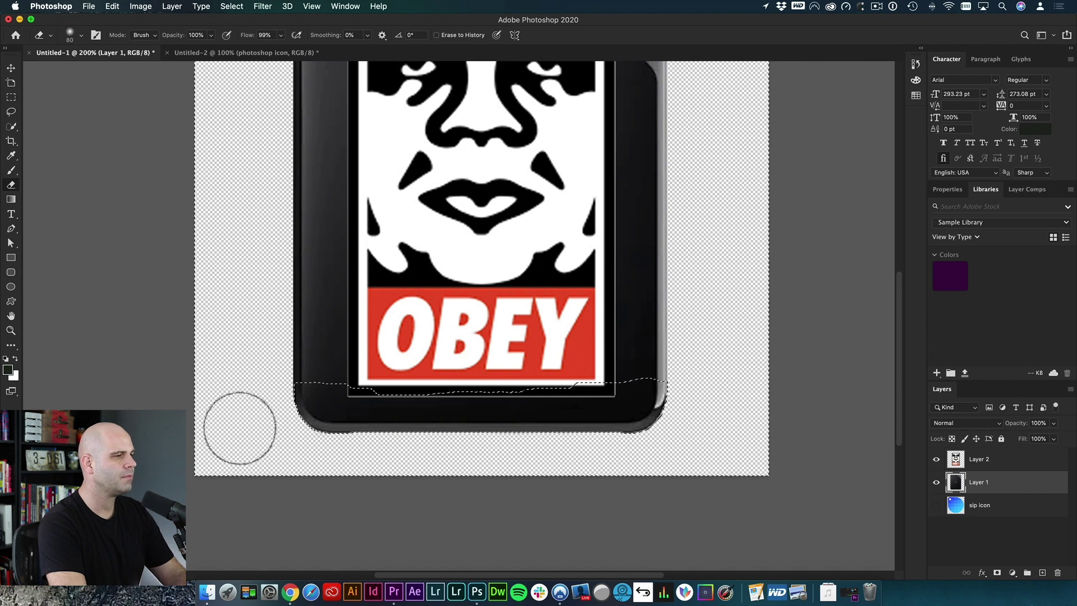
{"action": "key", "text": "super+d"}
{"action": "key", "text": "v"}
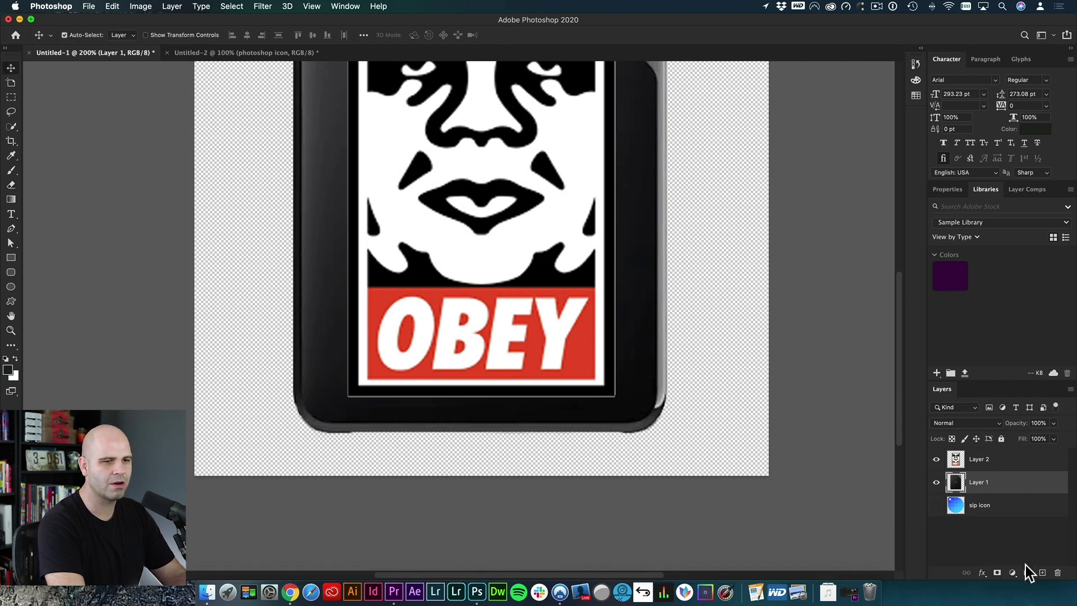
Add Layer 3 beneath Layer 1 and paint a straight dark stroke under the drive
{"action": "key", "text": "super"}
{"action": "left_click", "coordinate": [1042, 573], "text": "super"}
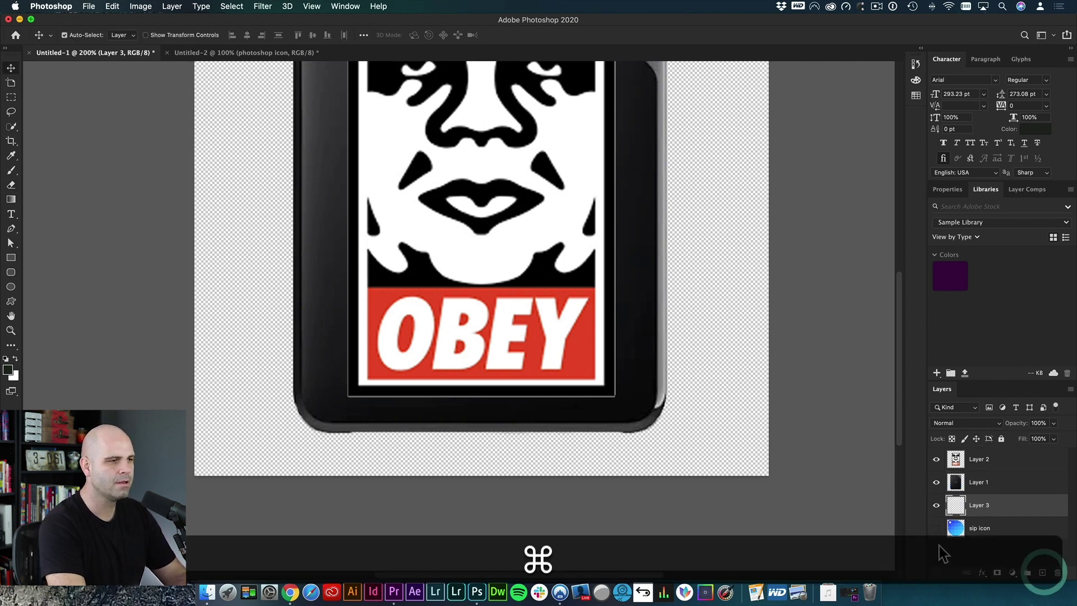
{"action": "key", "text": "b"}
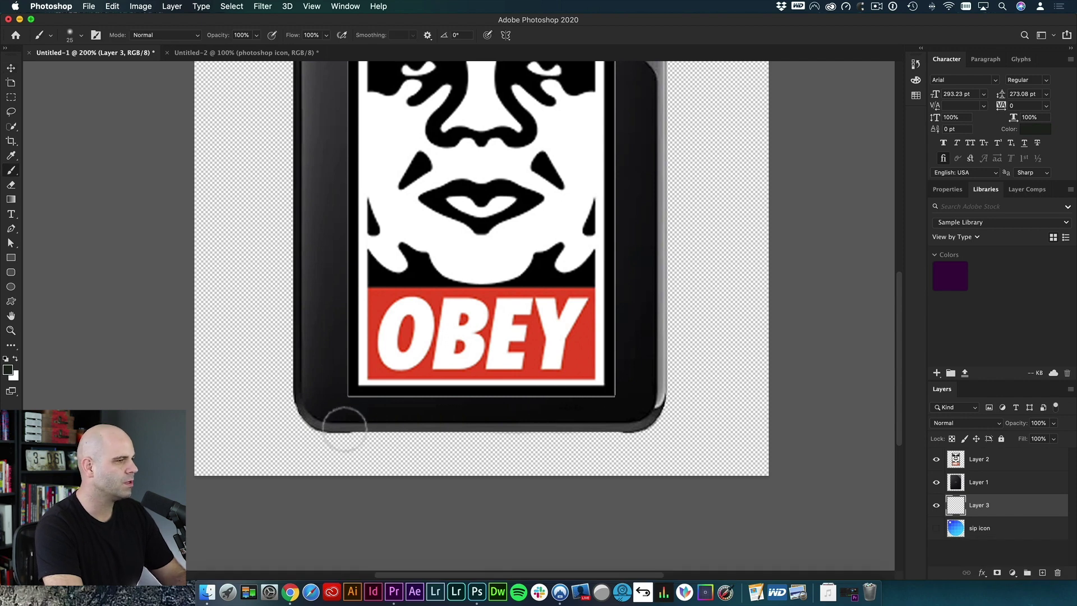
{"action": "key", "text": "shift"}
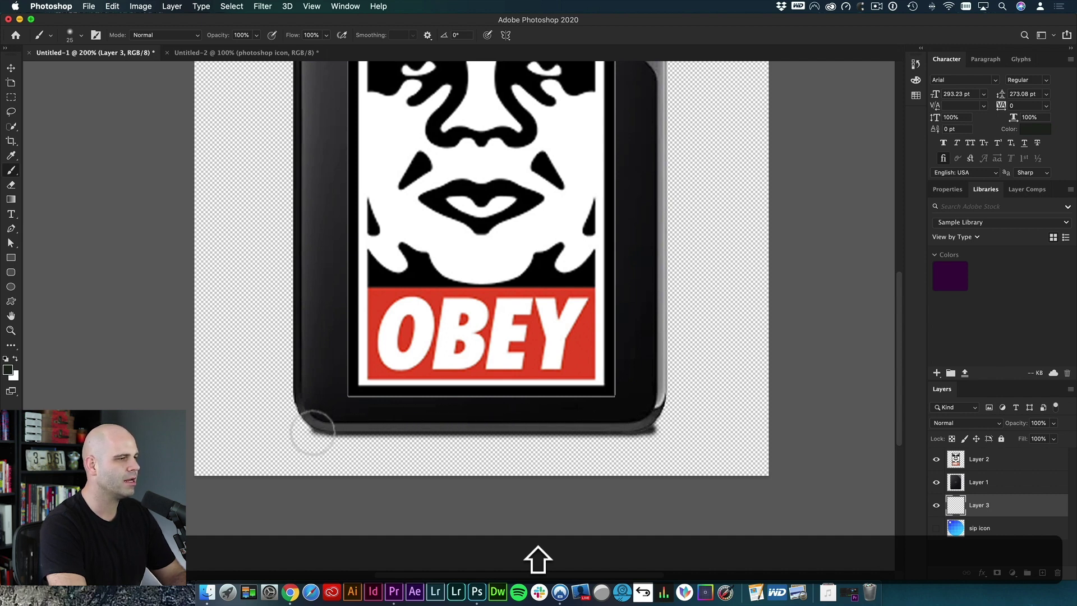
{"action": "left_click_drag", "start_coordinate": [324, 432], "coordinate": [639, 432]}
Try stretching the painted shadow taller, then reset it to its original size
{"action": "key", "text": "super+t"}
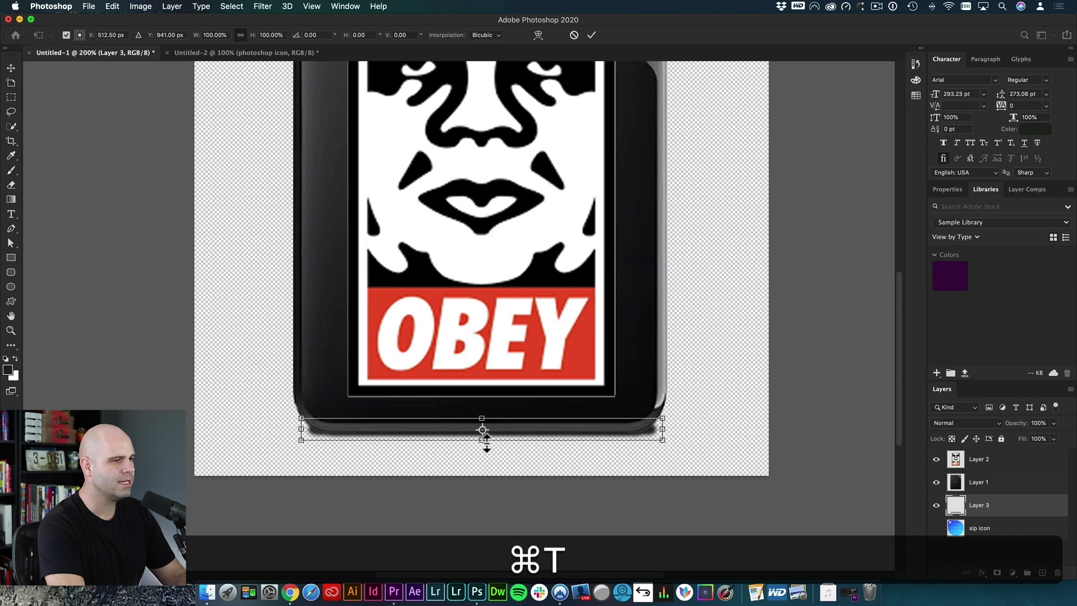
{"action": "left_click_drag", "start_coordinate": [484, 442], "coordinate": [481, 440]}
{"action": "key", "text": "alt+super+z"}
{"action": "key", "text": "alt+super+z"}
{"action": "key", "text": "alt+super+z"}
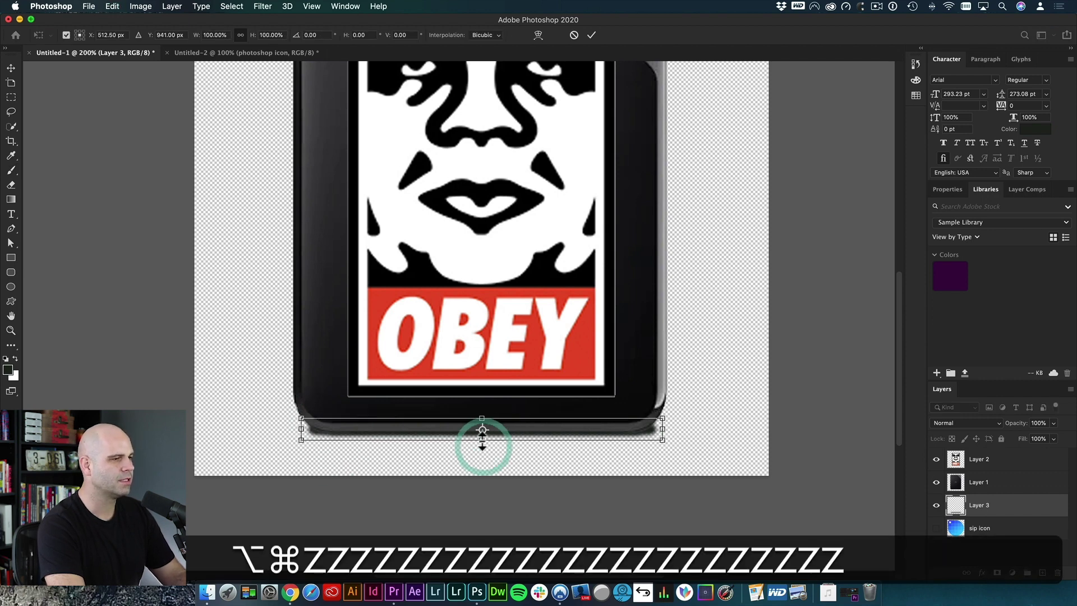
{"action": "key", "text": "super+z"}
{"action": "key", "text": "super+z"}
{"action": "key", "text": "alt+shift+super+z"}
{"action": "key", "text": "alt+shift+super+z"}
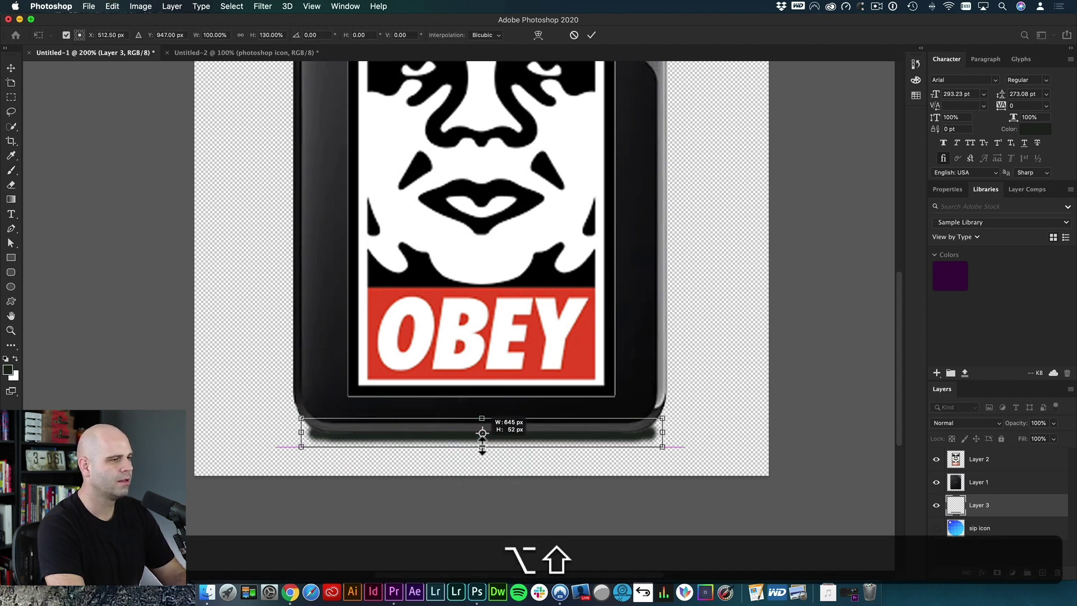
{"action": "double_click", "coordinate": [480, 446]}
Set the shadow to Multiply at 50% opacity, stretch it downward, and nudge it up
{"action": "key", "text": "alt+shift+m"}
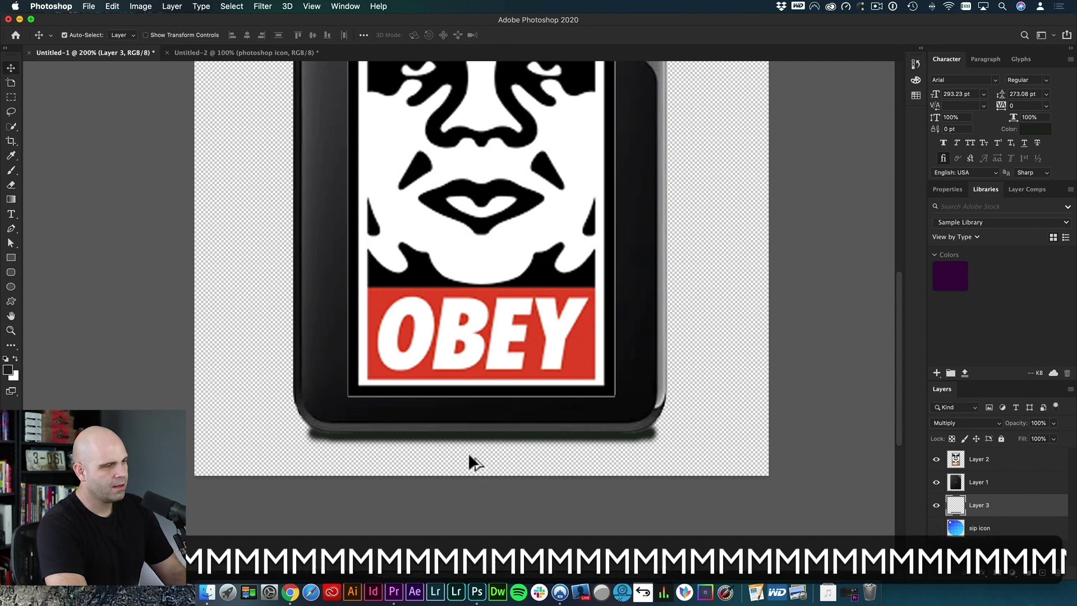
{"action": "key", "text": "5"}
{"action": "key", "text": "super+t"}
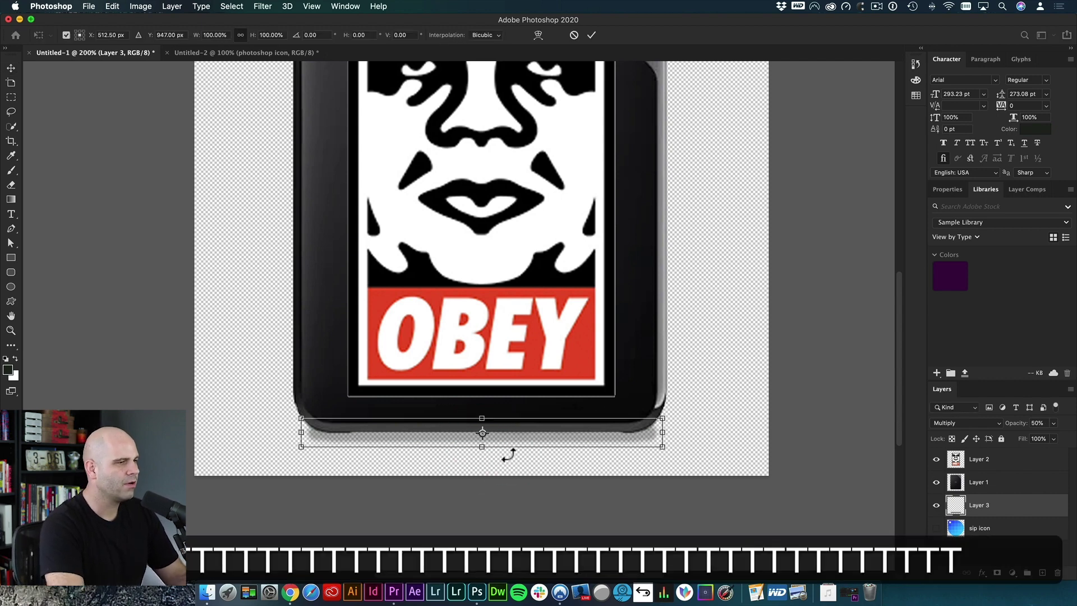
{"action": "left_click_drag", "start_coordinate": [483, 451], "coordinate": [484, 460]}
{"action": "key", "text": "Return"}
{"action": "key", "text": "shift+Up"}
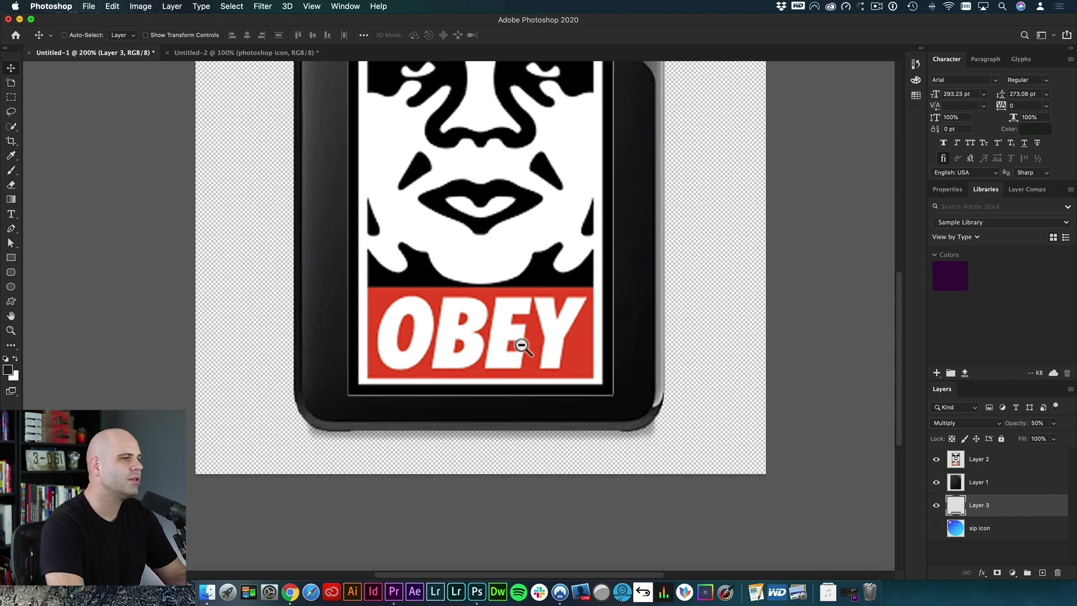
Combine Layer 2 through Layer 3 into a single smart object
{"action": "key", "text": "super+minus"}
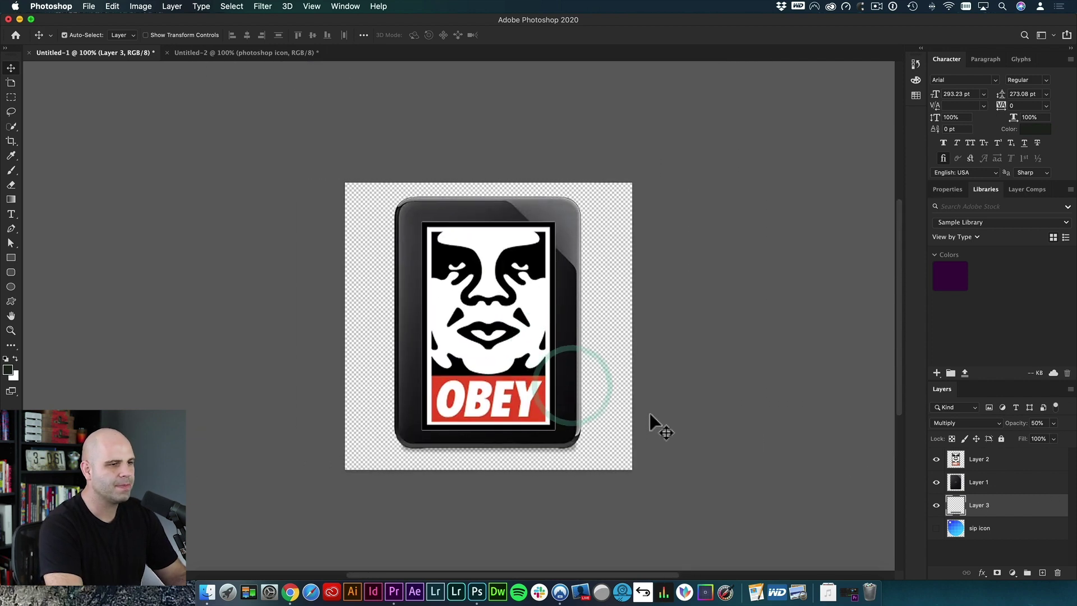
{"action": "left_click", "coordinate": [1004, 460], "text": "shift"}
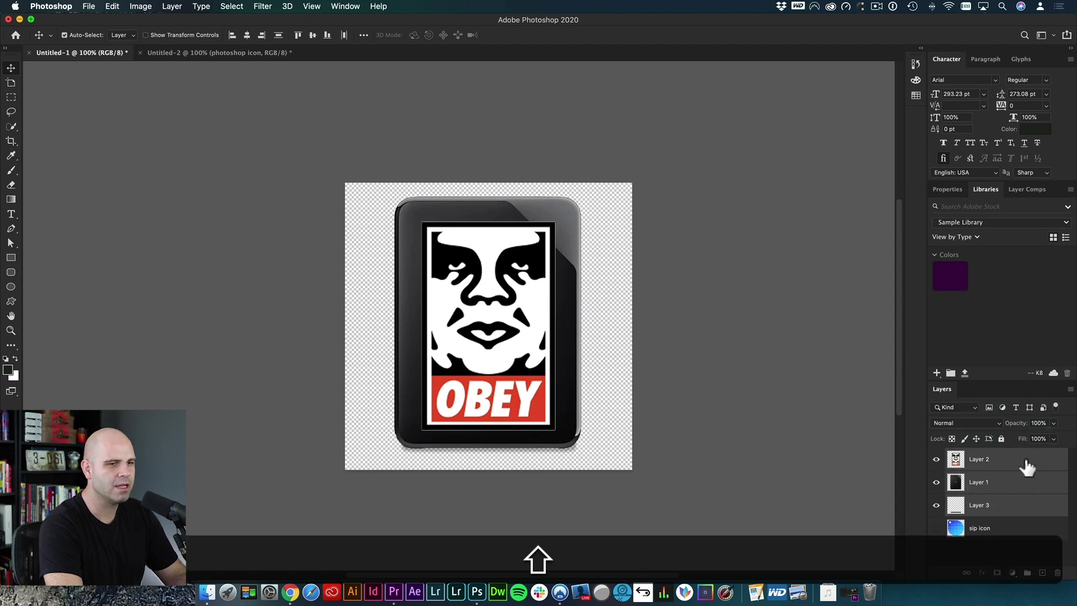
{"action": "right_click", "coordinate": [1026, 458]}
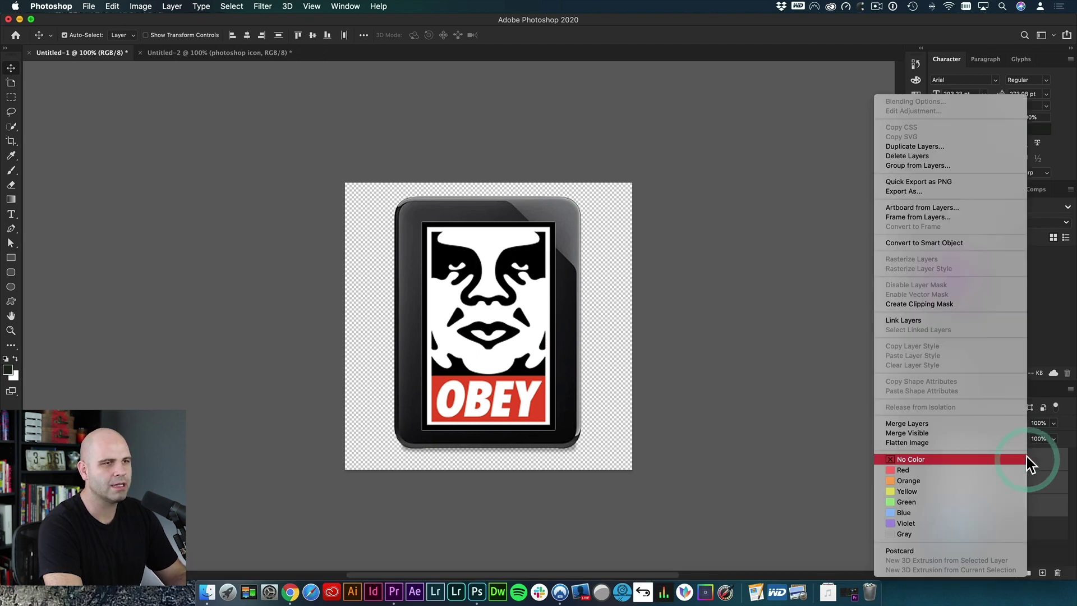
{"action": "left_click", "coordinate": [965, 242]}
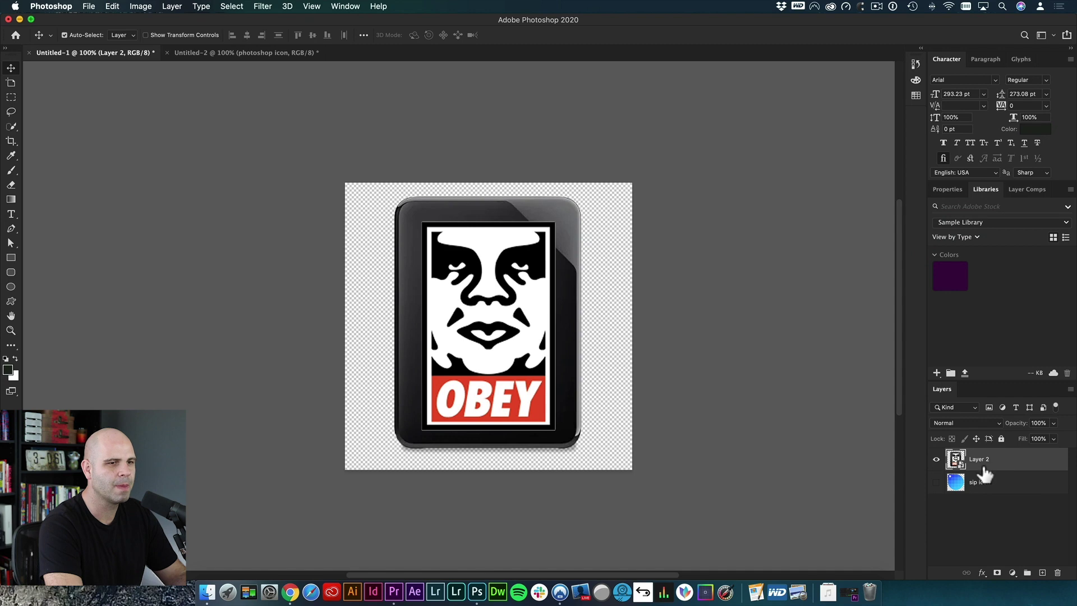
Quick Export the smart object as obey-icon.png to the Desktop
{"action": "right_click", "coordinate": [1038, 460]}
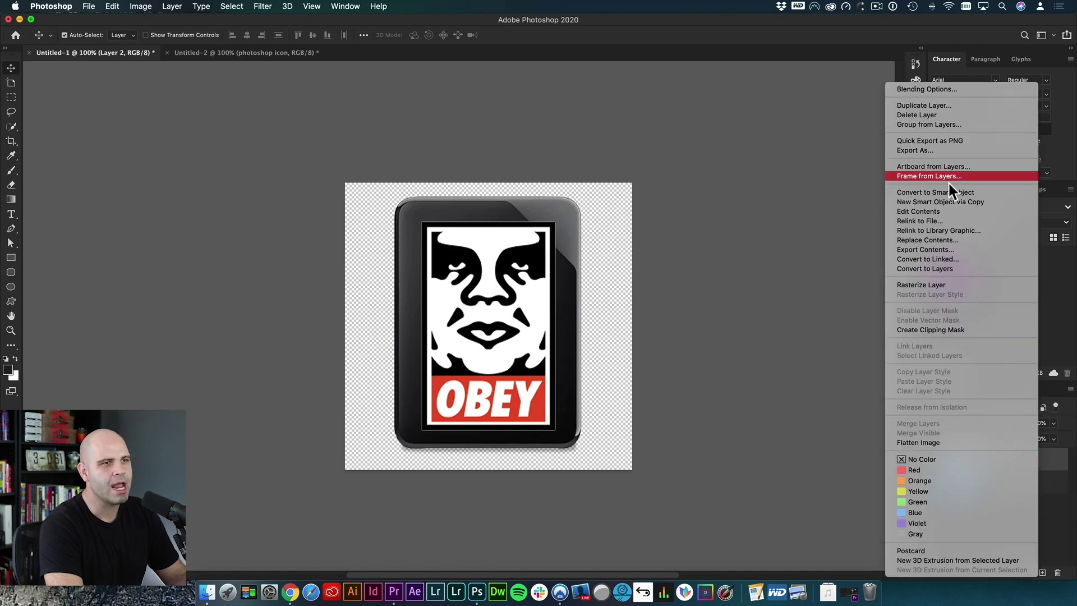
{"action": "left_click", "coordinate": [947, 142]}
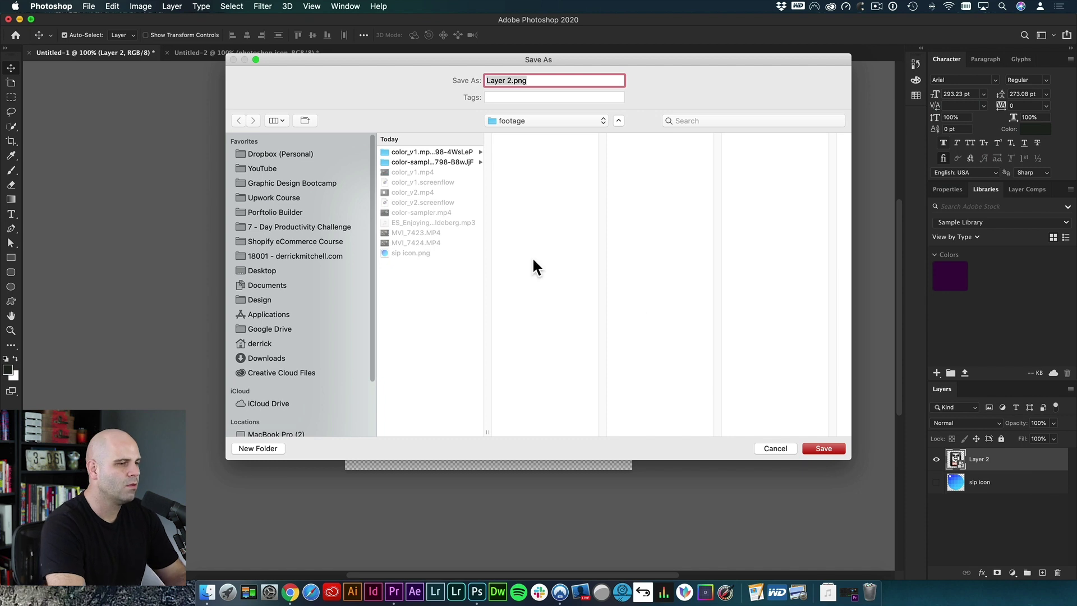
{"action": "double_click", "coordinate": [494, 79]}
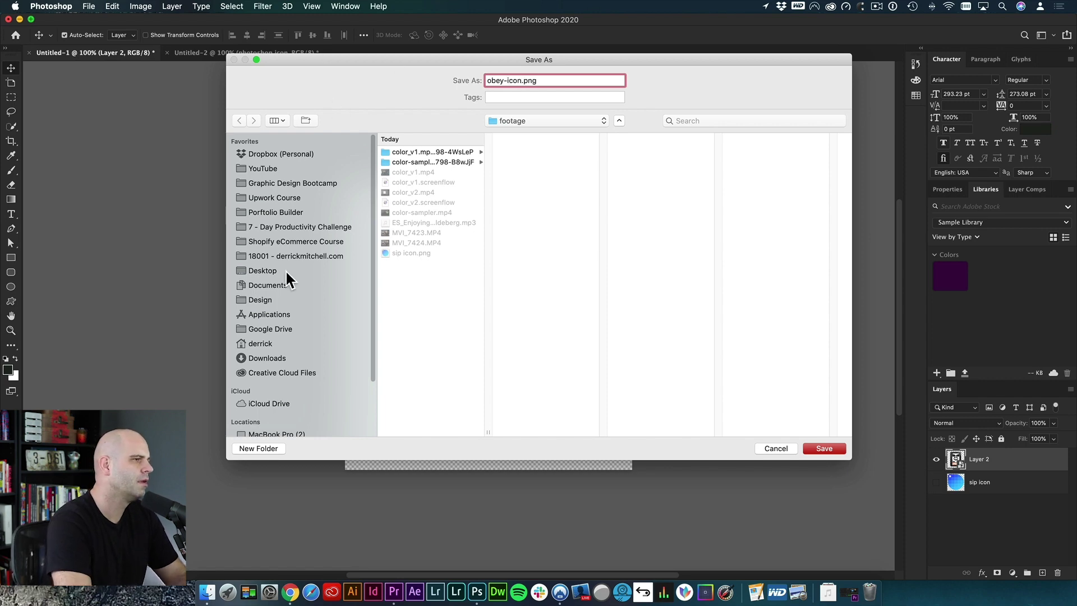
{"action": "left_click", "coordinate": [271, 271]}
{"action": "key", "text": "Return"}
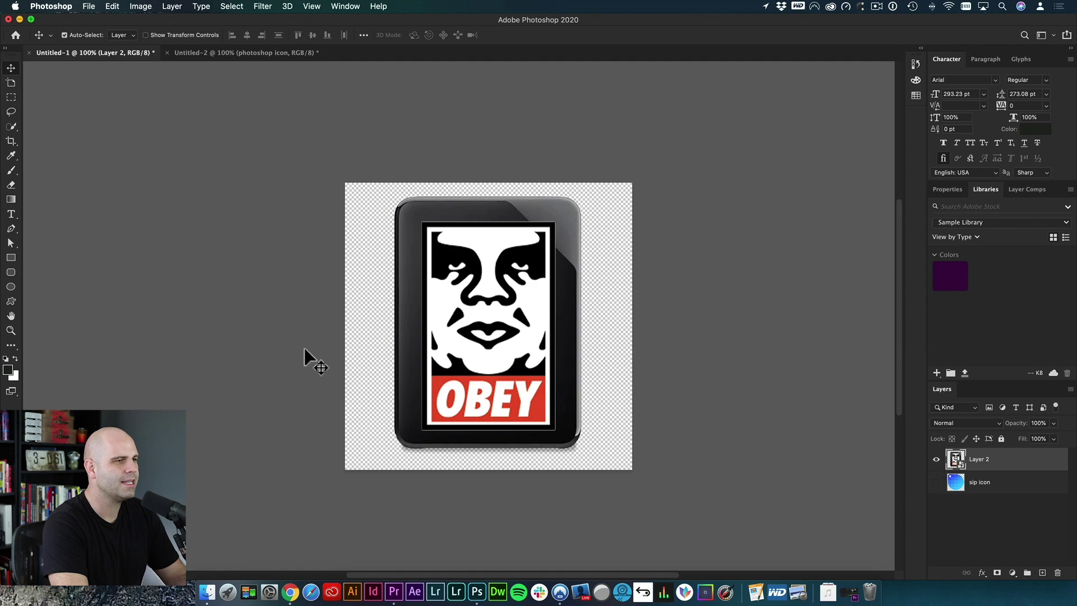
Close the Finder Desktop window
{"action": "left_click", "coordinate": [208, 594]}
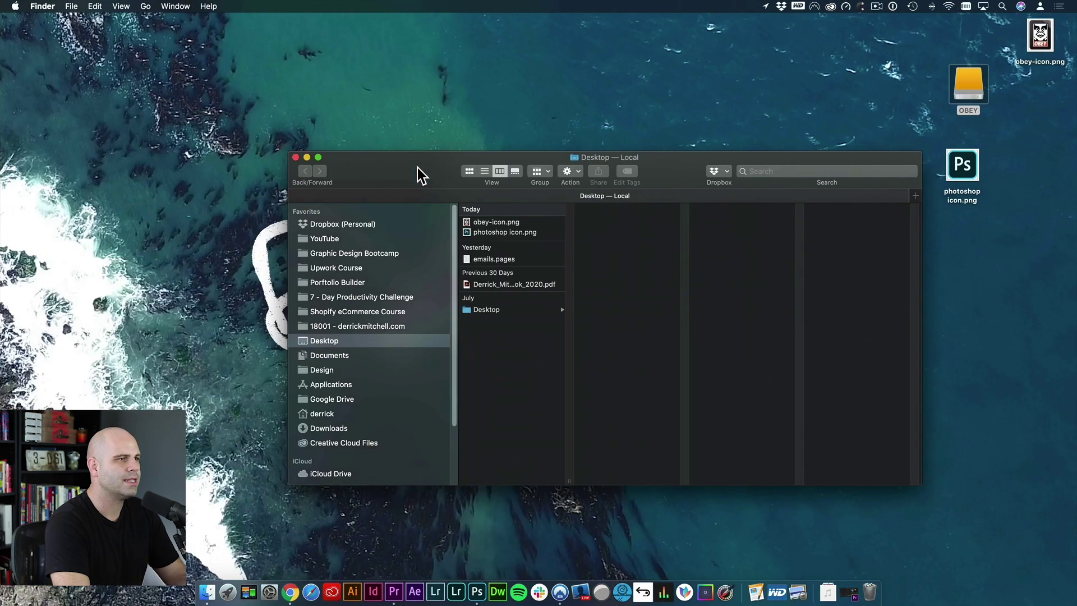
{"action": "left_click_drag", "start_coordinate": [420, 175], "coordinate": [337, 183]}
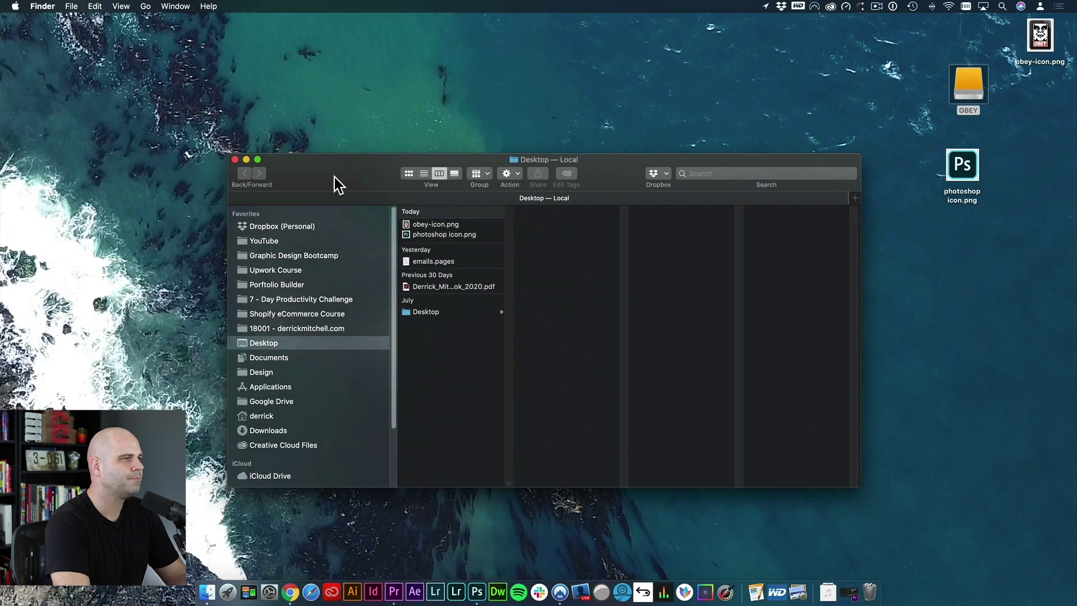
{"action": "left_click", "coordinate": [235, 158]}
Move obey-icon.png to the desktop centre and bring up its Open With app list
{"action": "left_click", "coordinate": [937, 51]}
{"action": "left_click_drag", "start_coordinate": [1039, 31], "coordinate": [678, 120]}
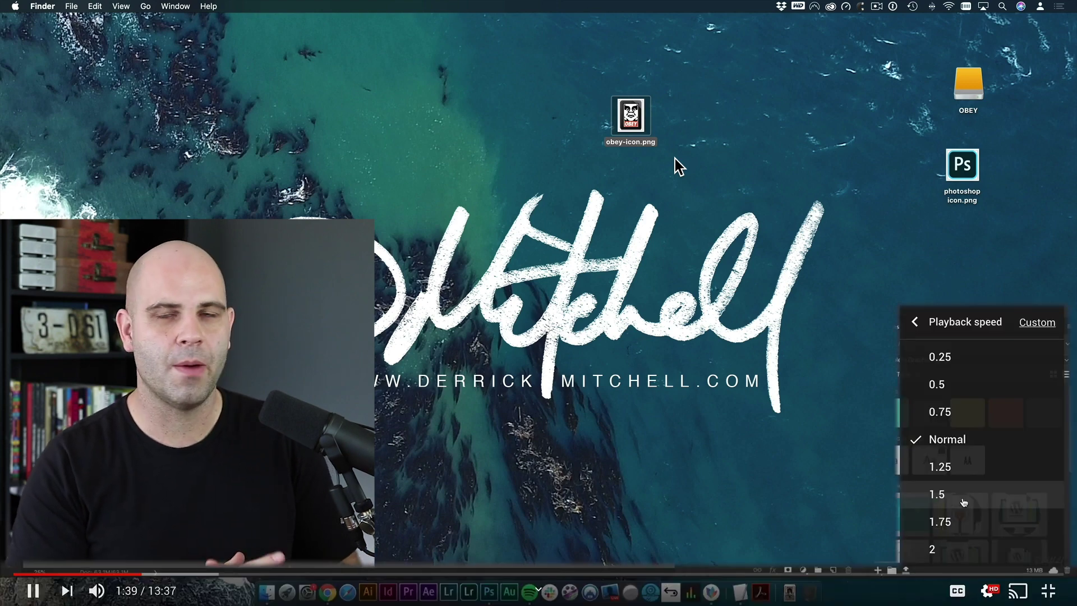
{"action": "left_click", "coordinate": [942, 548]}
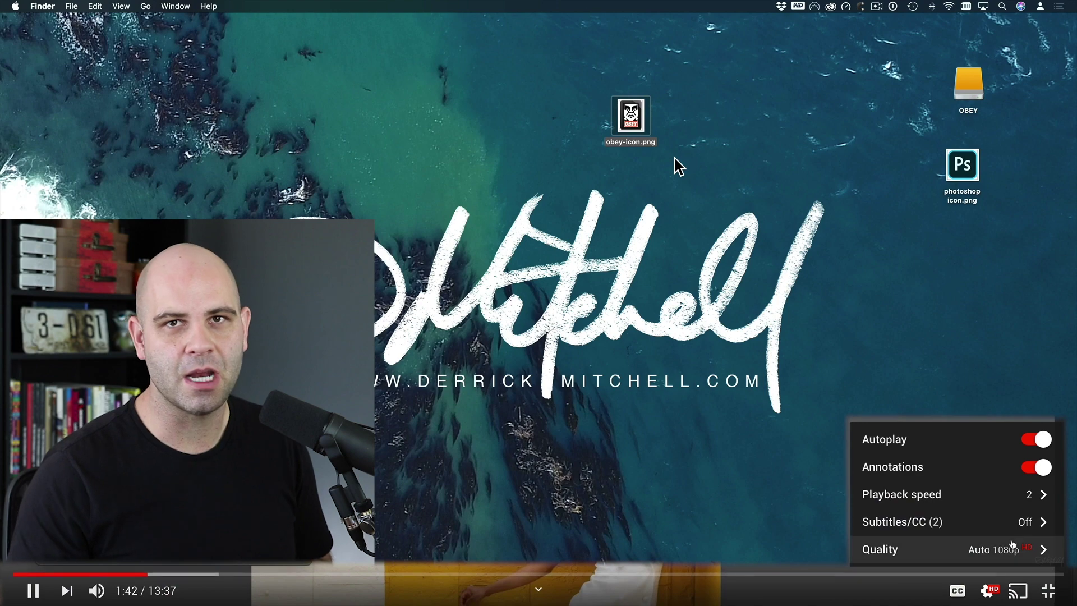
{"action": "left_click", "coordinate": [998, 494]}
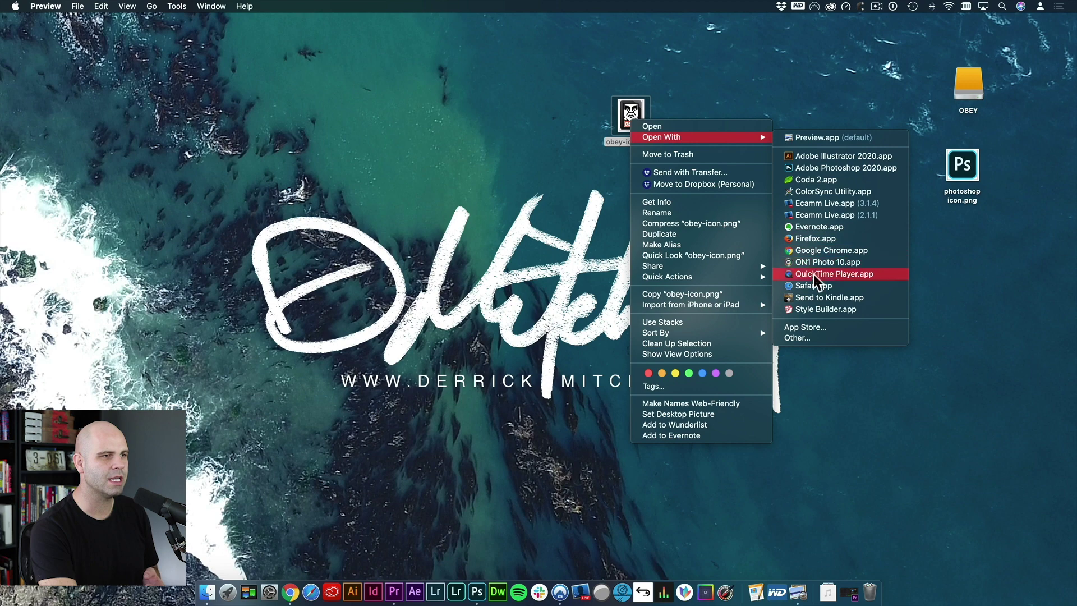
Open obey-icon.png in Preview and select the whole image
{"action": "left_click", "coordinate": [819, 137]}
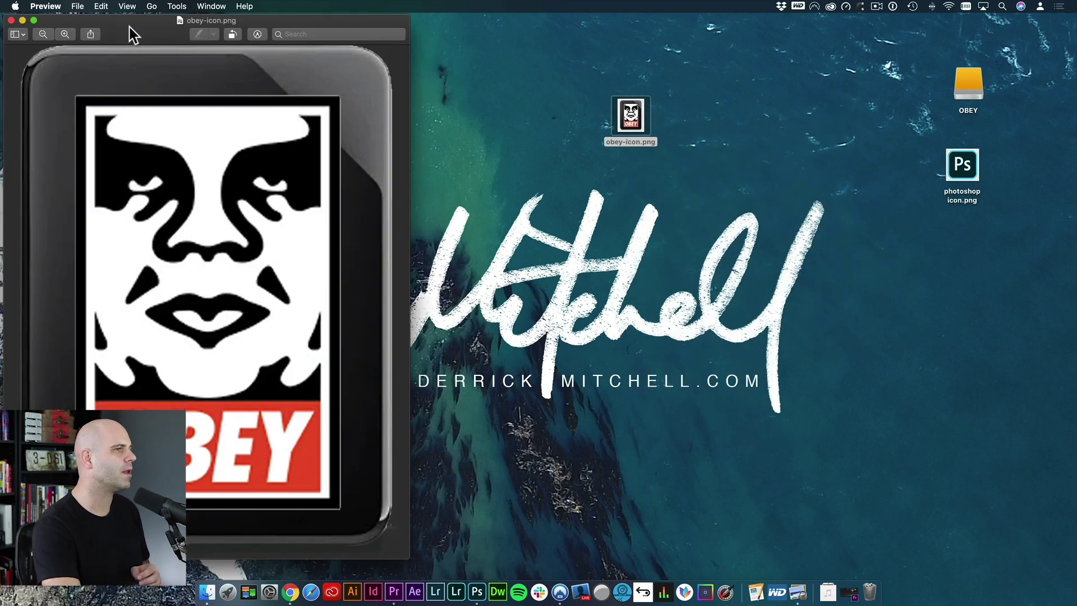
{"action": "left_click_drag", "start_coordinate": [121, 22], "coordinate": [357, 41]}
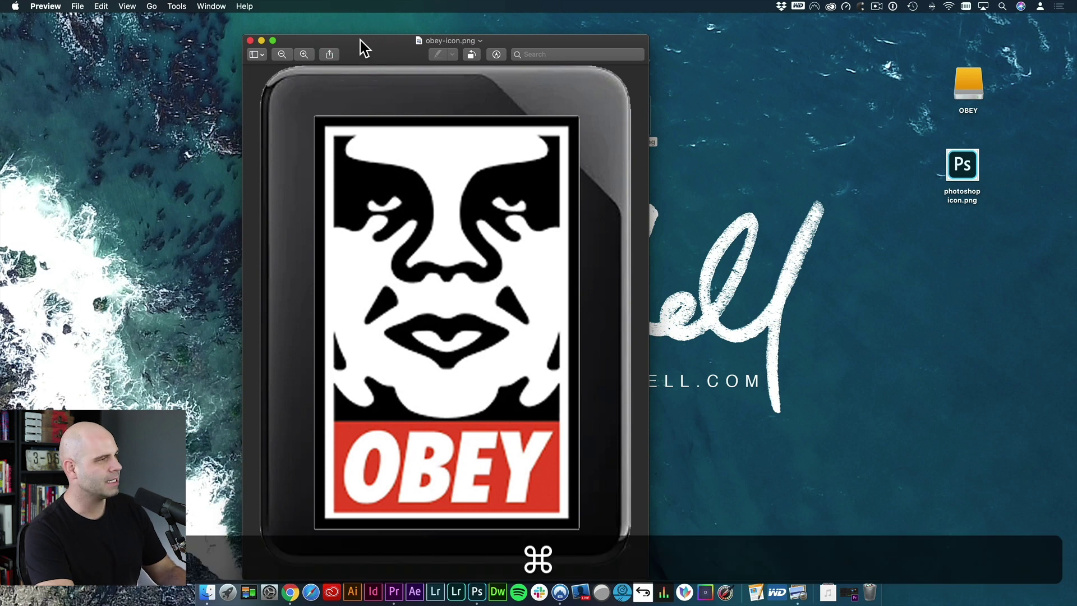
{"action": "key", "text": "super+a"}
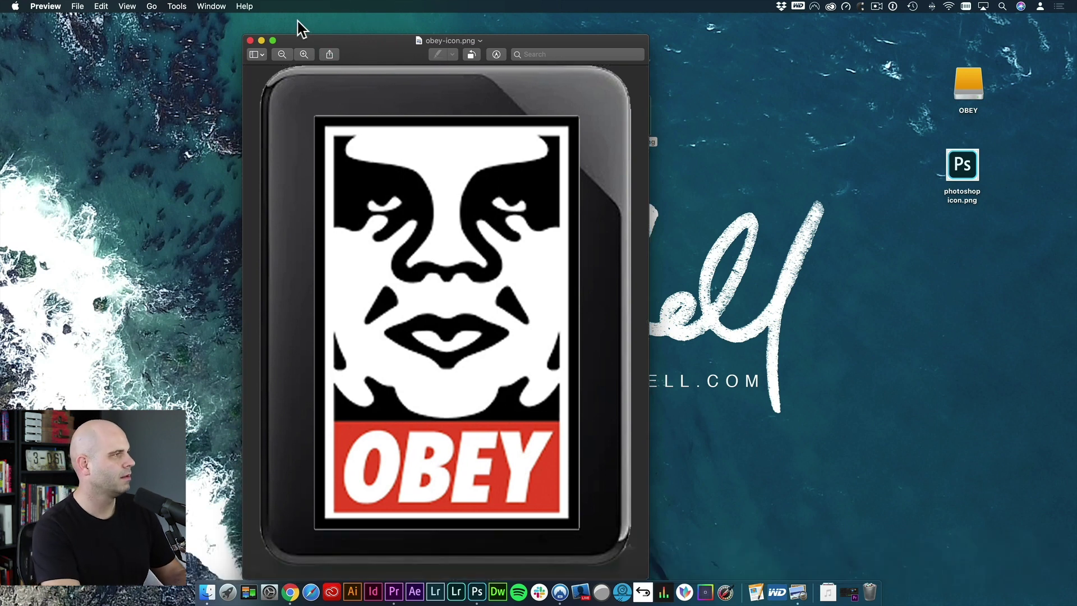
Reselect the full image and copy it with Edit > Copy
{"action": "left_click", "coordinate": [78, 7]}
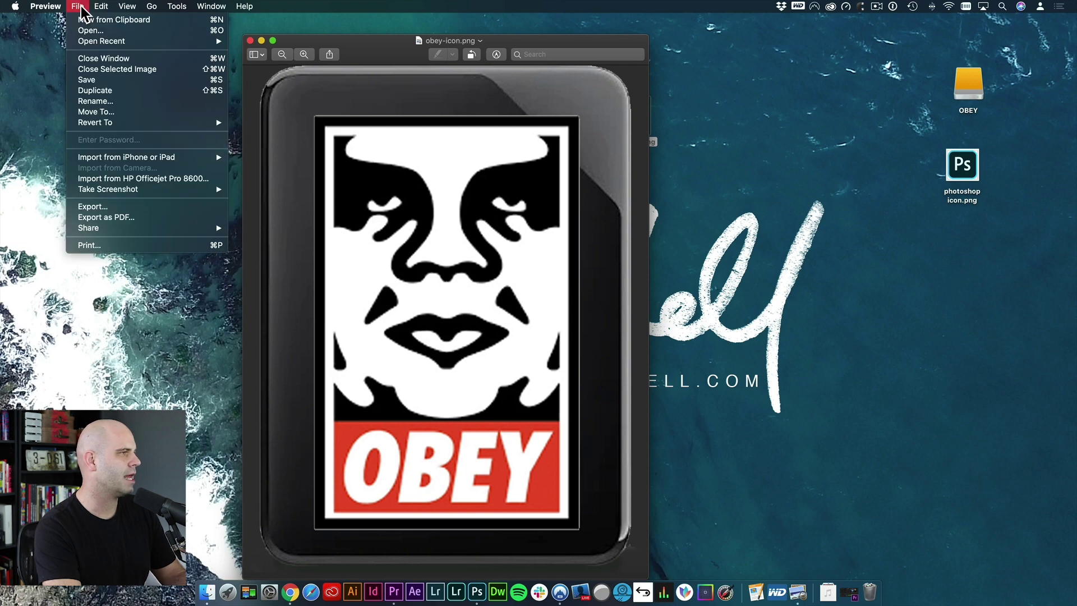
{"action": "mouse_move", "coordinate": [126, 7]}
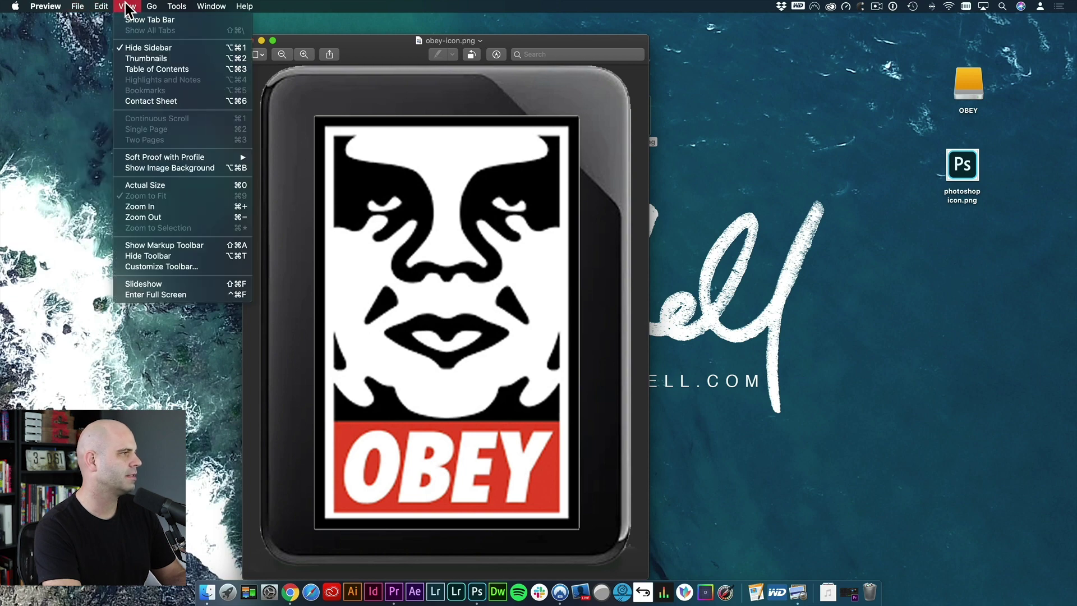
{"action": "left_click", "coordinate": [386, 41]}
{"action": "key", "text": "super+a"}
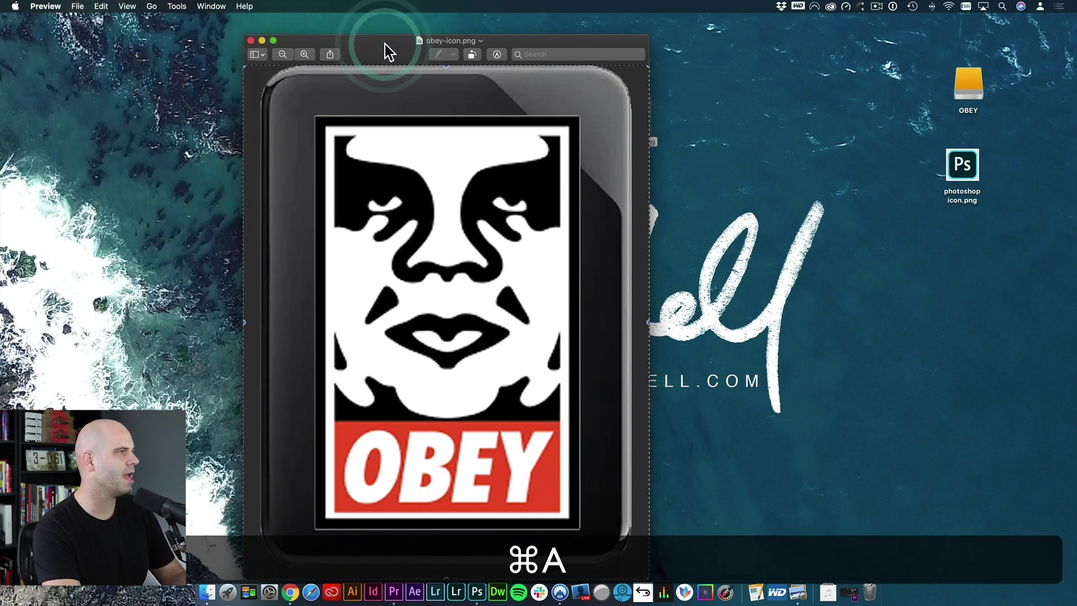
{"action": "left_click", "coordinate": [101, 7]}
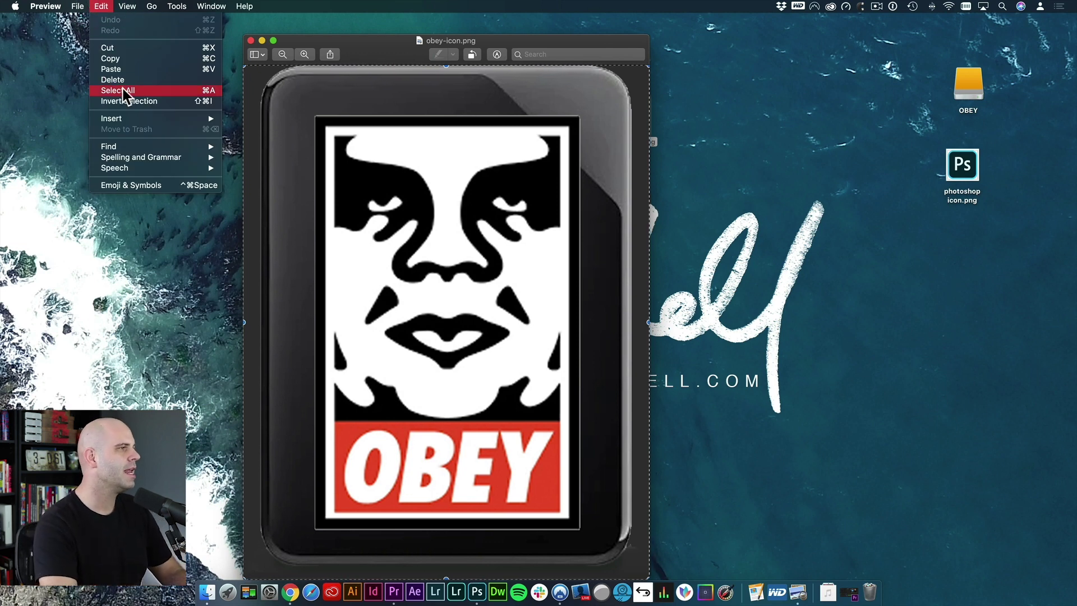
{"action": "left_click", "coordinate": [194, 60]}
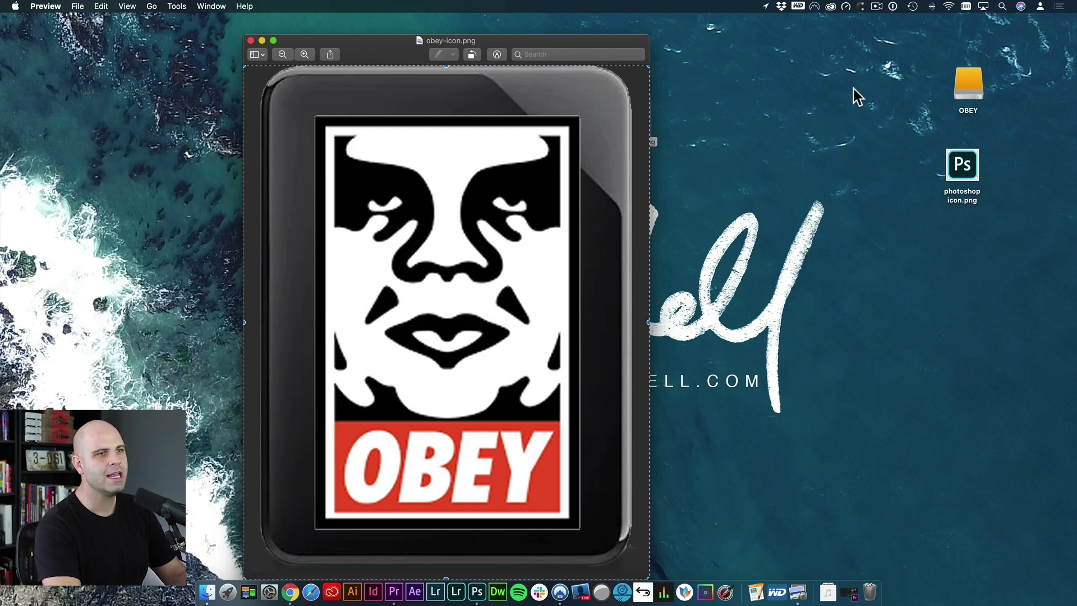
Paste the copied image as the OBEY drive's icon in its Get Info window
{"action": "left_click", "coordinate": [873, 89]}
{"action": "left_click", "coordinate": [974, 88]}
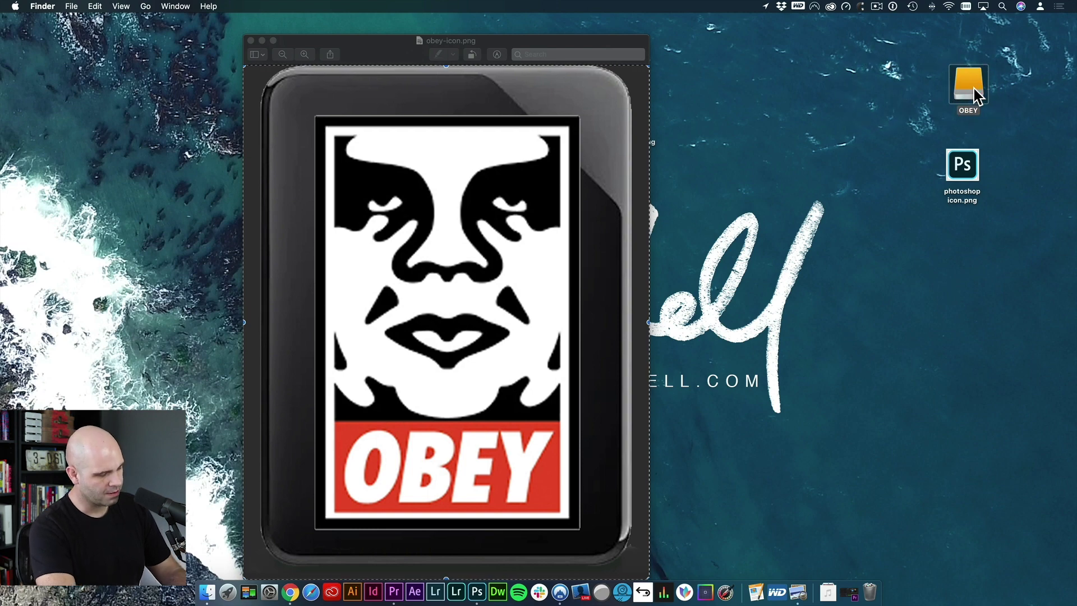
{"action": "key", "text": "super+i"}
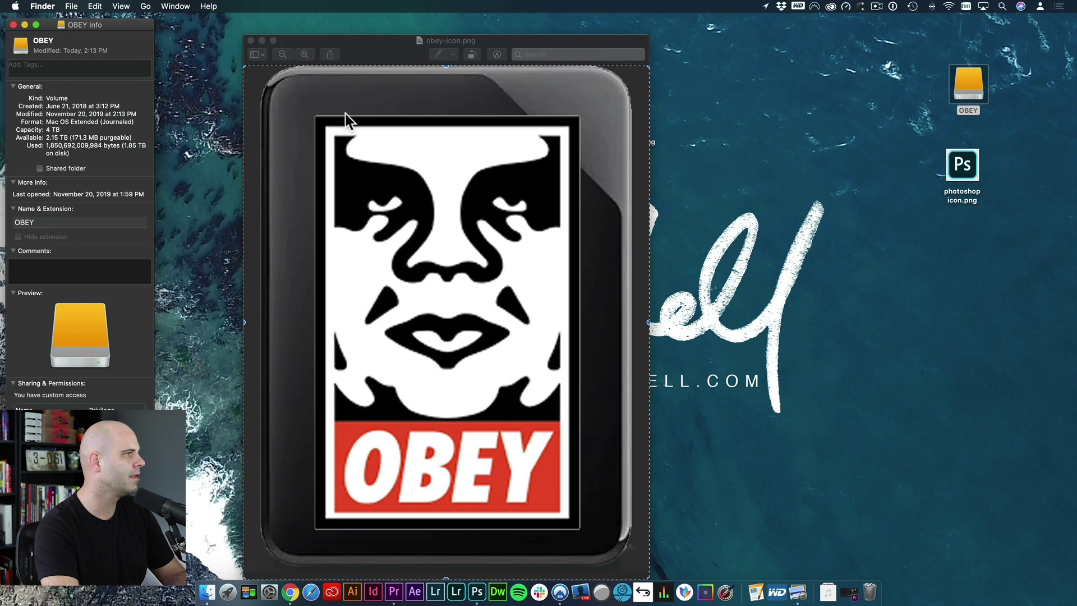
{"action": "left_click", "coordinate": [20, 45]}
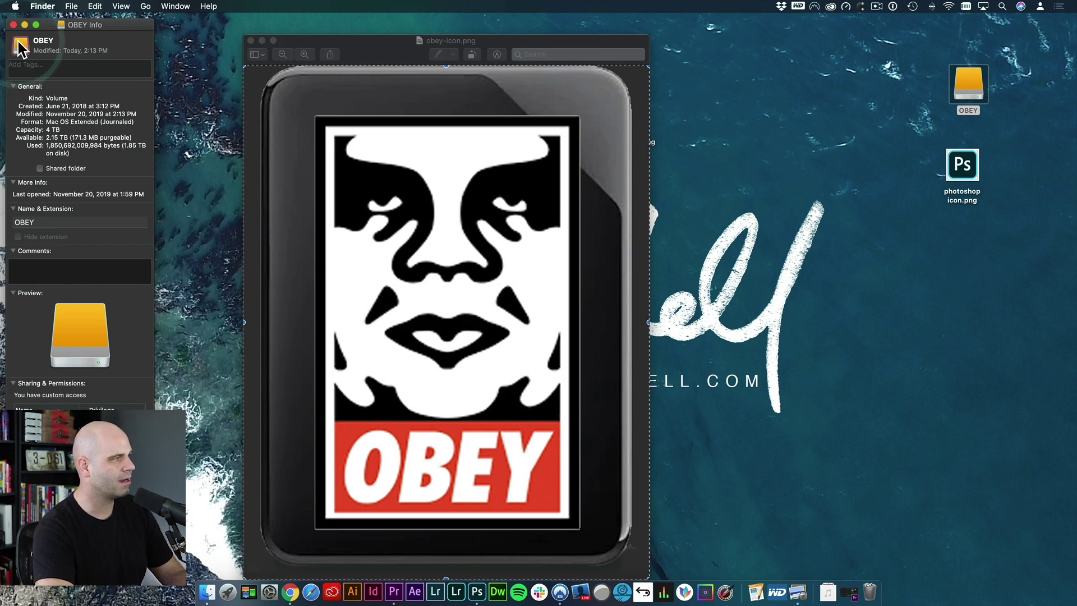
{"action": "key", "text": "super+v"}
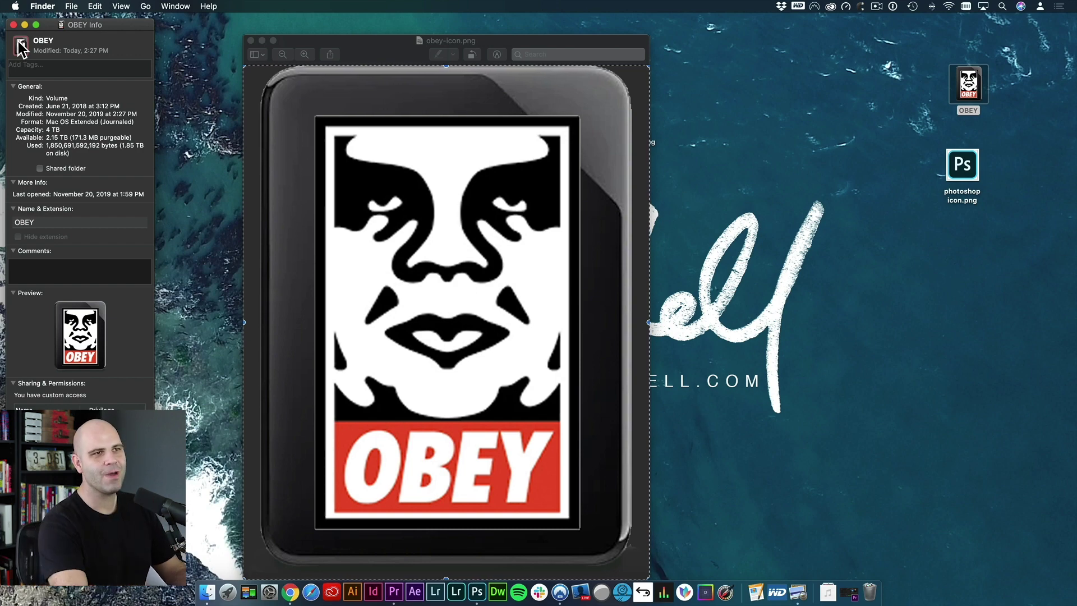
Close the Preview image and leave the OBEY drive in the top-right corner
{"action": "left_click", "coordinate": [752, 65]}
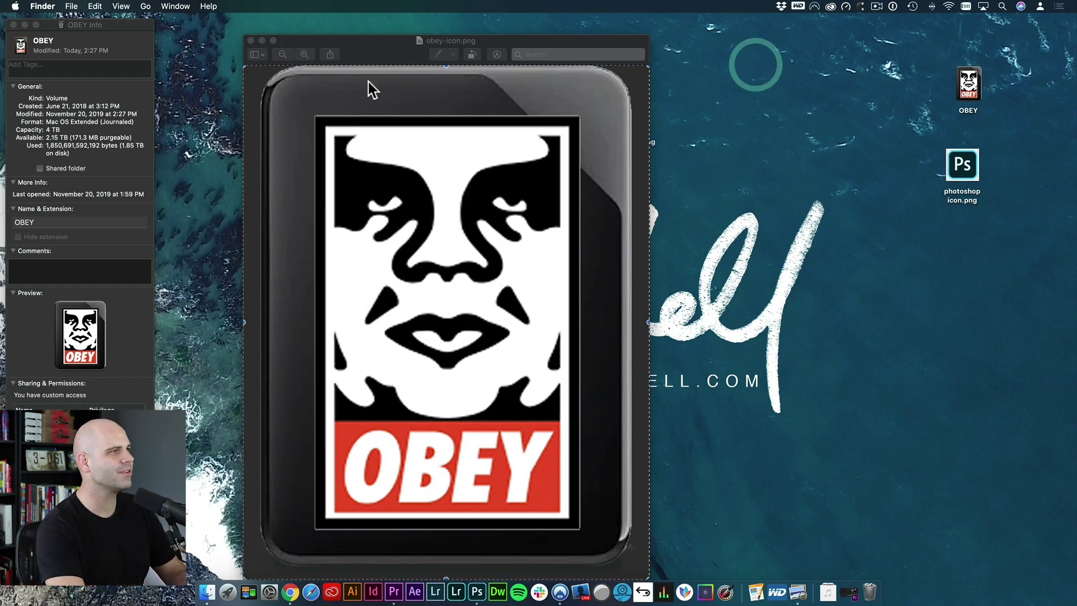
{"action": "left_click", "coordinate": [250, 41]}
{"action": "left_click_drag", "start_coordinate": [89, 28], "coordinate": [641, 174]}
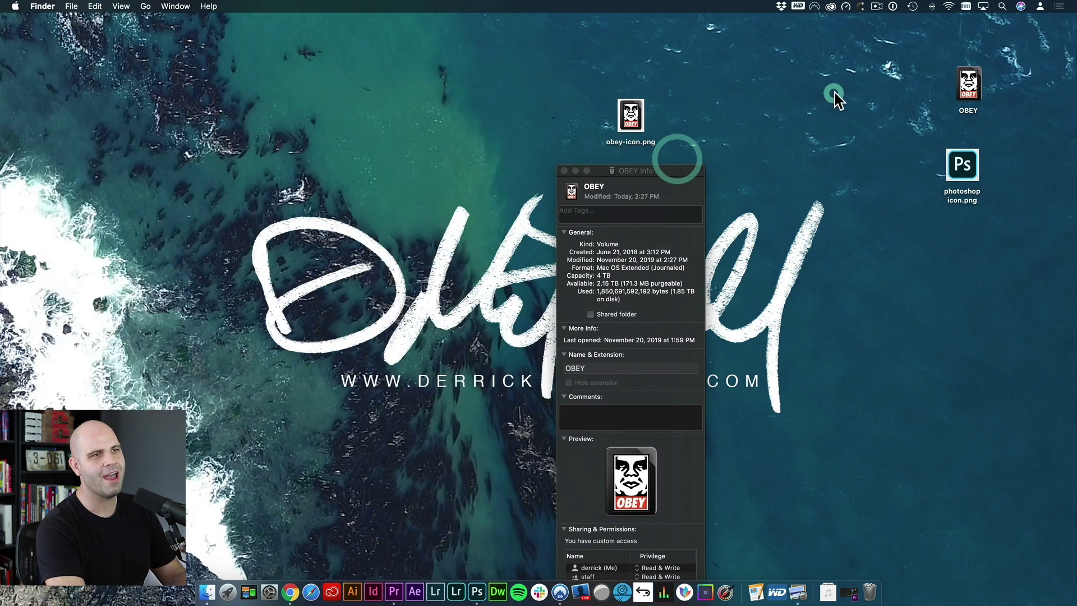
{"action": "left_click_drag", "start_coordinate": [967, 86], "coordinate": [882, 126]}
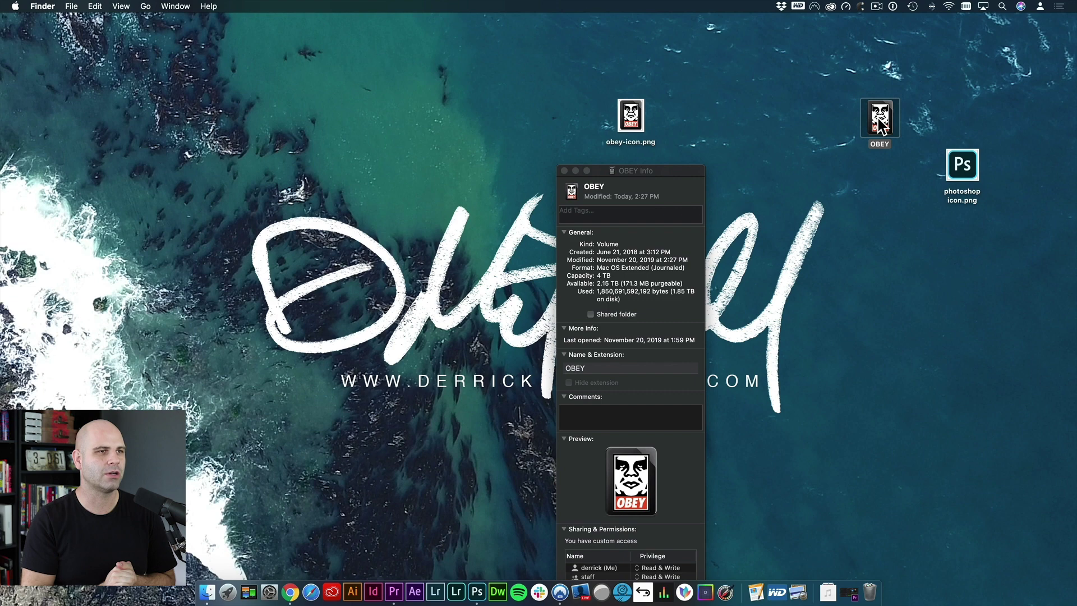
{"action": "left_click_drag", "start_coordinate": [878, 126], "coordinate": [940, 89]}
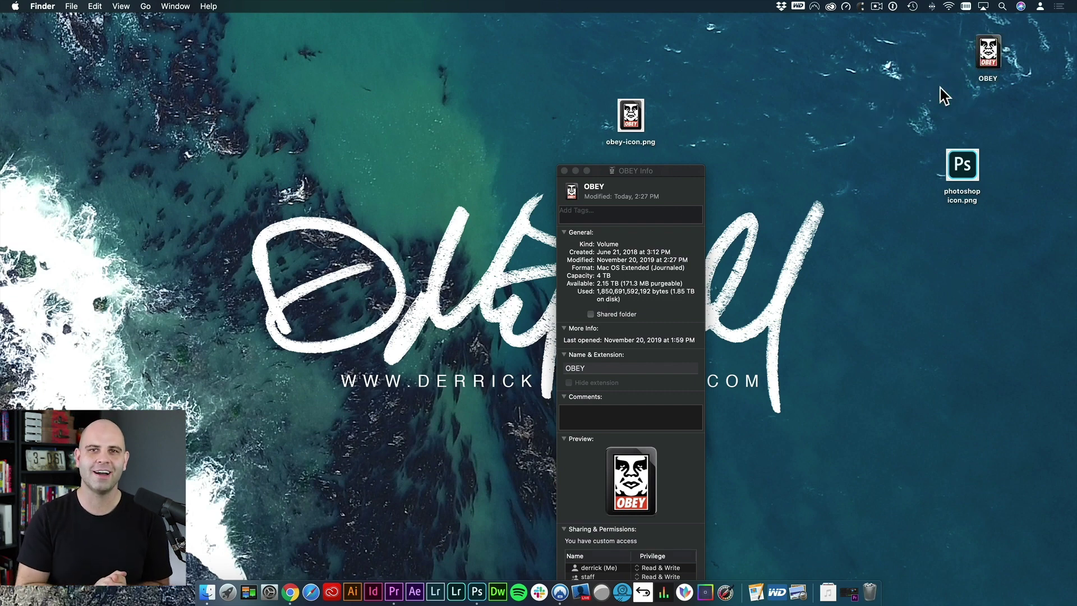
Search Google for 'hard drive icons' and show the image results
{"action": "key", "text": "super+Tab"}
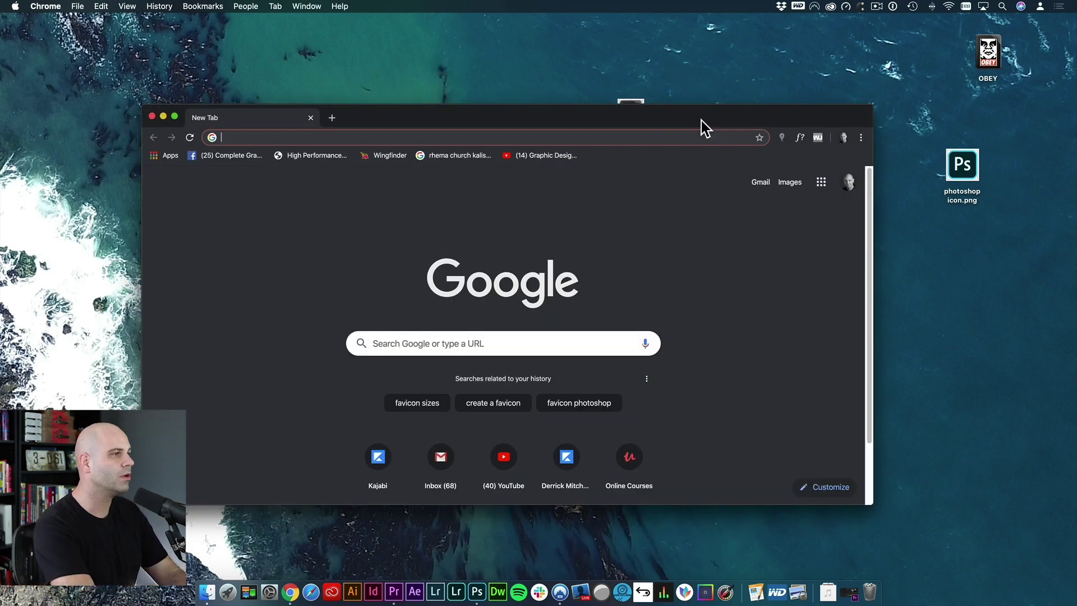
{"action": "type", "text": "hard drive icons"}
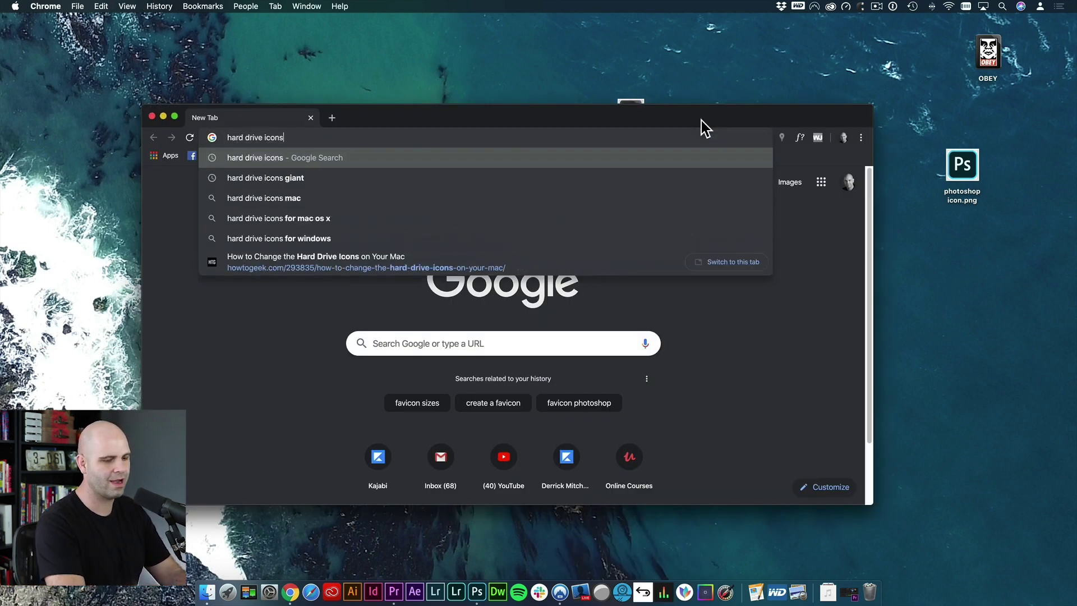
{"action": "key", "text": "Return"}
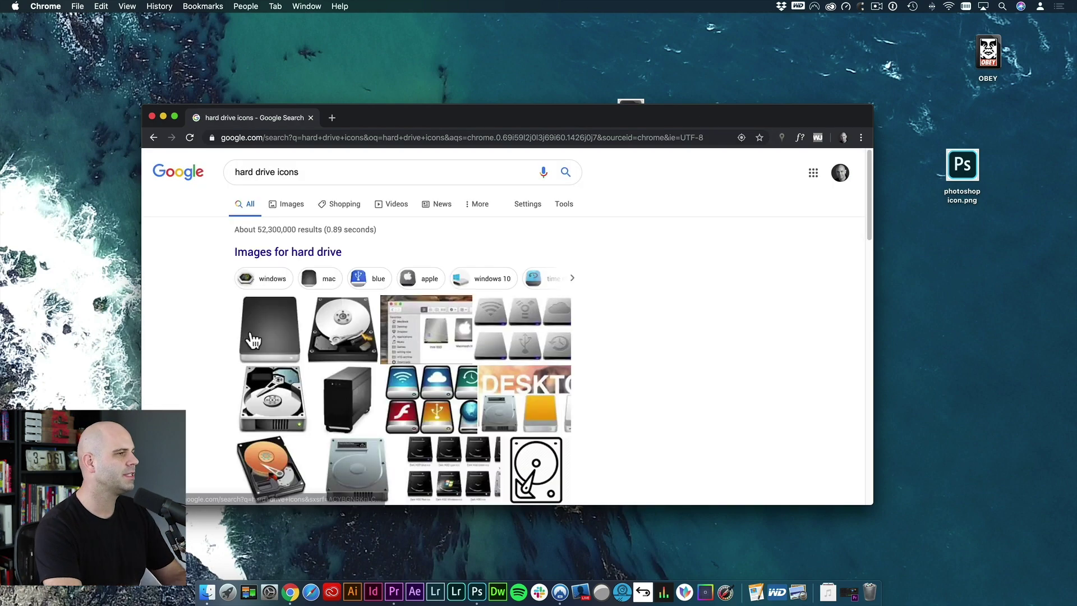
{"action": "scroll", "coordinate": [289, 341], "scroll_direction": "down", "scroll_amount": 5}
{"action": "scroll", "coordinate": [287, 337], "scroll_direction": "up", "scroll_amount": 5}
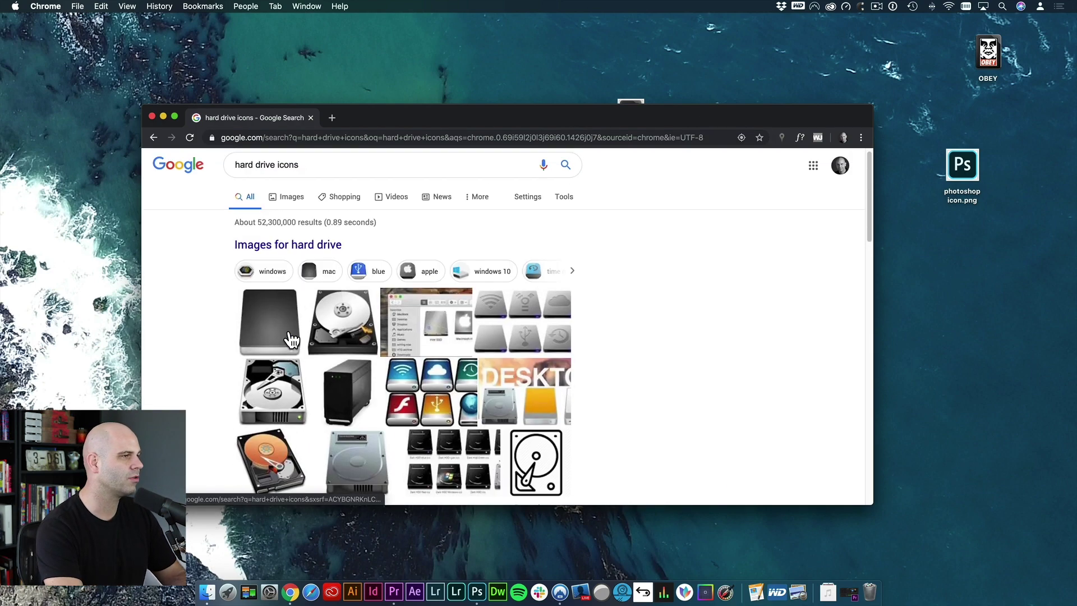
{"action": "left_click", "coordinate": [288, 197]}
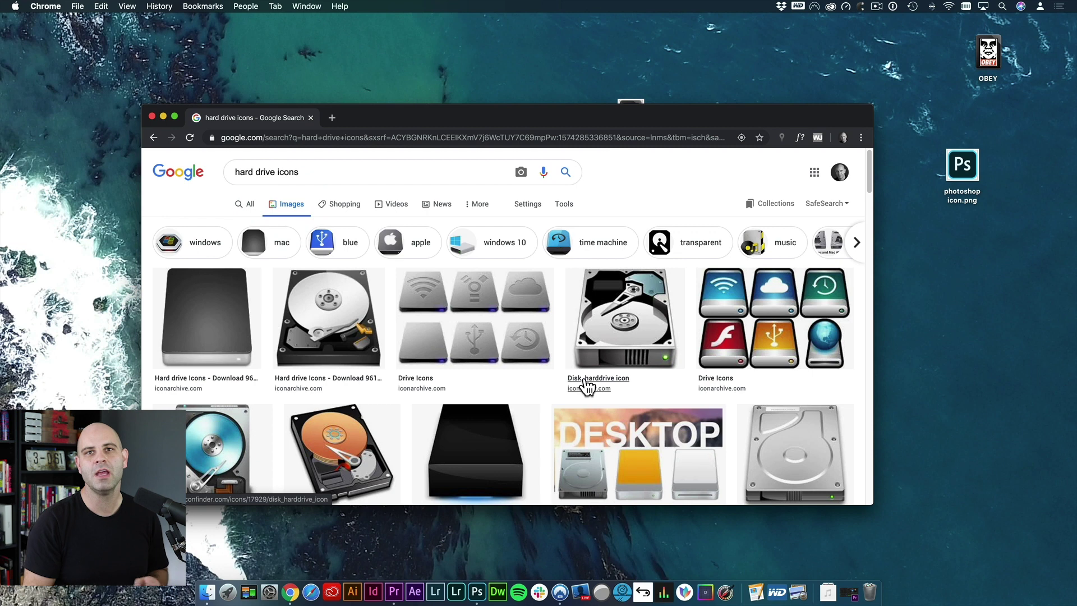